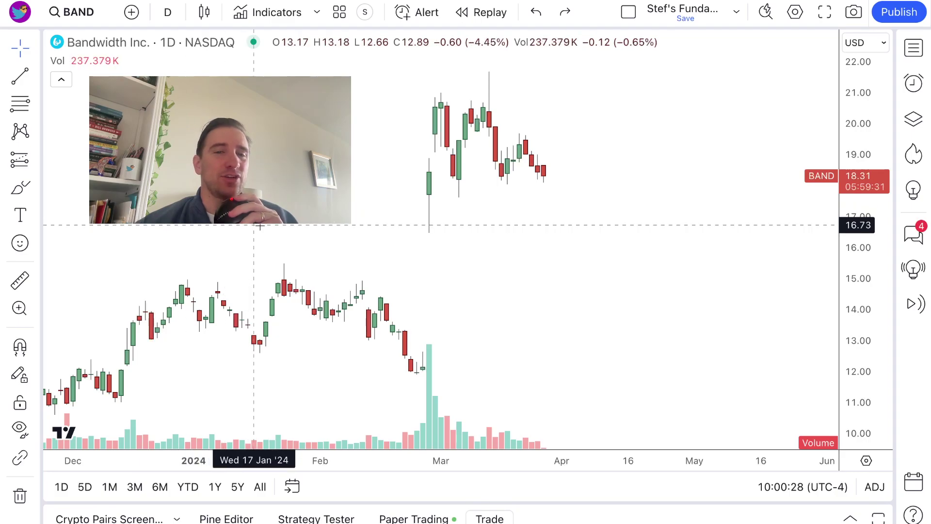
Step: Draw a vertical trend line on 28 Feb '24 from about 12.11 to 21.16, and a horizontal one from its top to 27 Mar
{"action": "left_click_drag", "start_coordinate": [334, 235], "coordinate": [362, 236]}
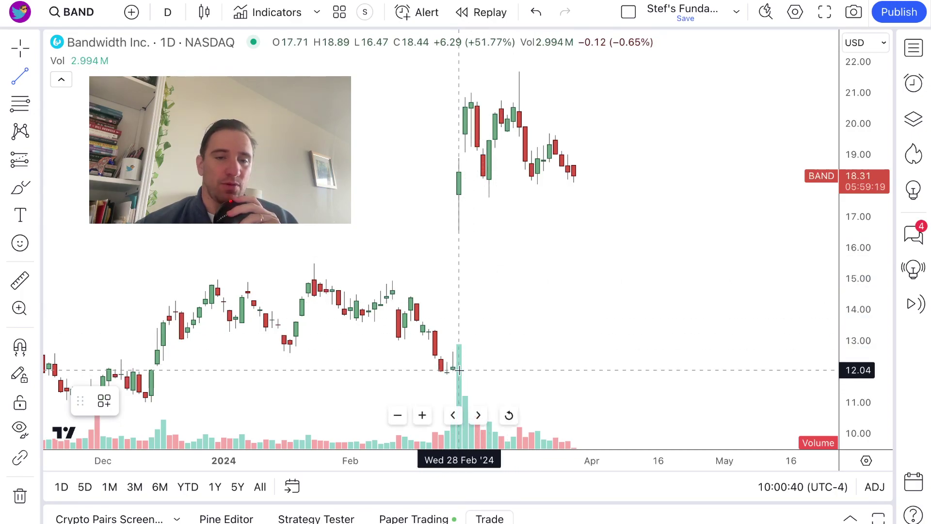
{"action": "left_click_drag", "start_coordinate": [459, 368], "coordinate": [457, 89]}
{"action": "left_click", "coordinate": [399, 98]}
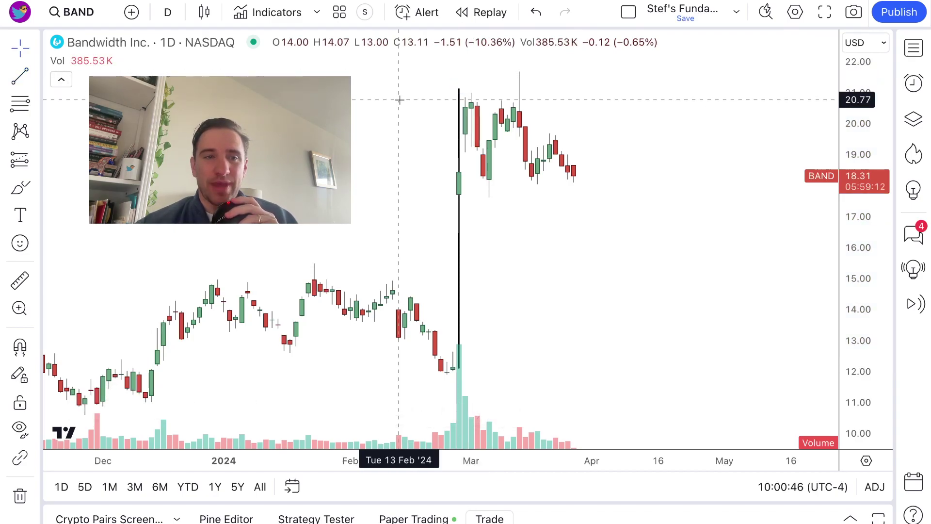
{"action": "left_click", "coordinate": [459, 88]}
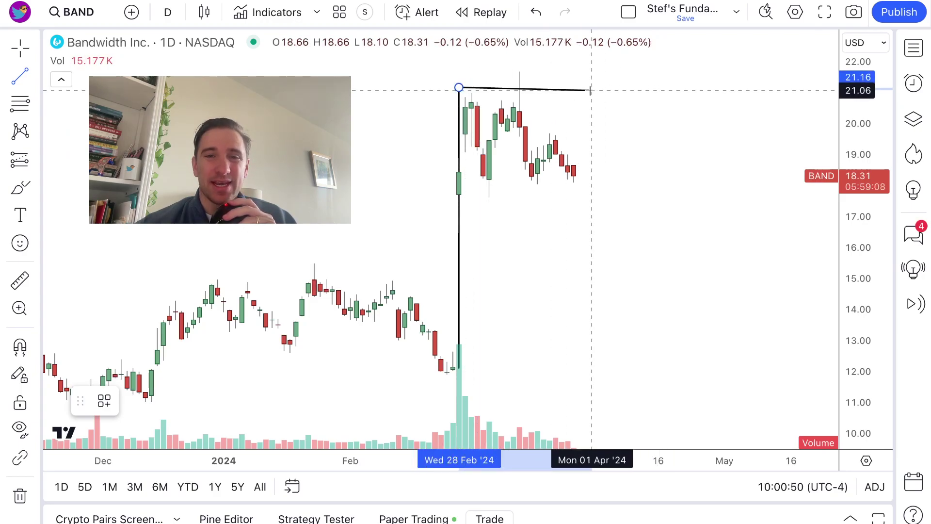
{"action": "left_click", "coordinate": [581, 87]}
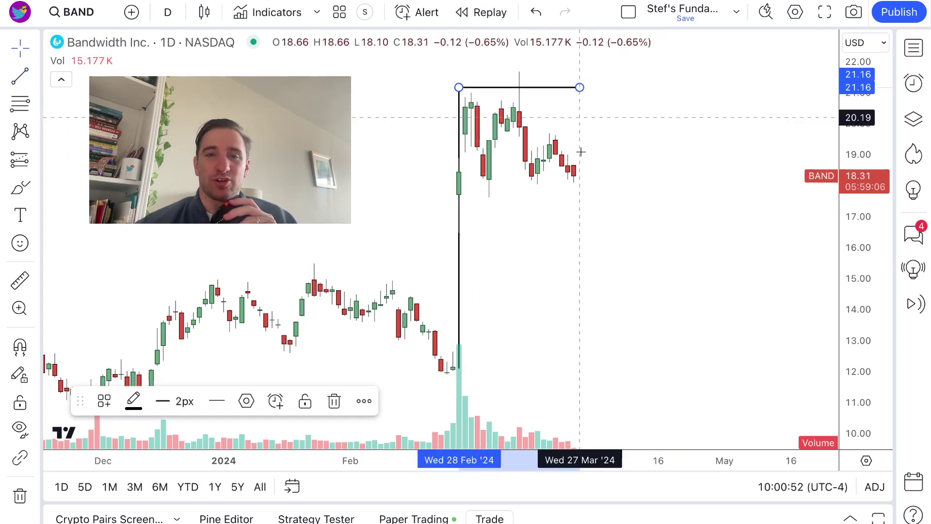
Step: Draw a horizontal trend line from 28 Feb to 3 Apr '24 at about 17.6, and extend the upper line to 3 Apr
{"action": "left_click", "coordinate": [20, 76]}
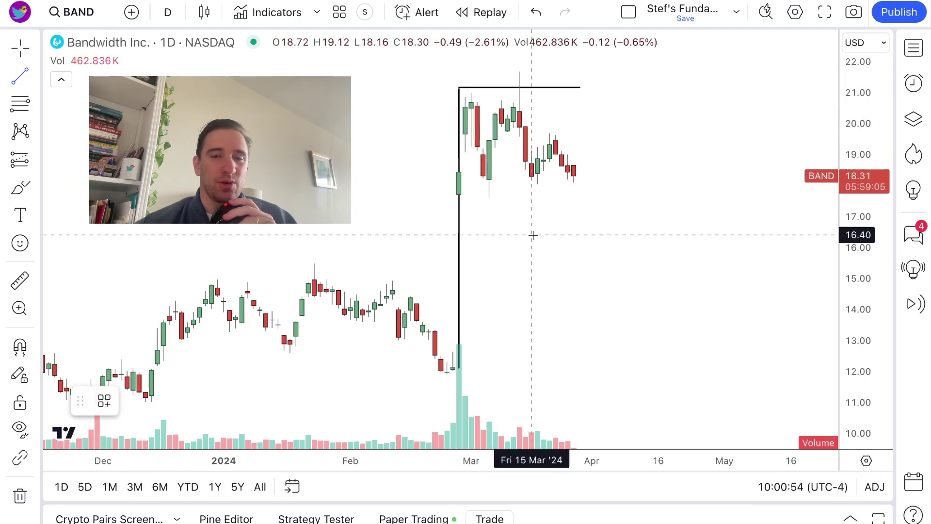
{"action": "left_click", "coordinate": [458, 197]}
{"action": "left_click", "coordinate": [601, 196]}
{"action": "left_click", "coordinate": [659, 172]}
{"action": "left_click", "coordinate": [581, 85]}
{"action": "left_click_drag", "start_coordinate": [584, 86], "coordinate": [605, 86]}
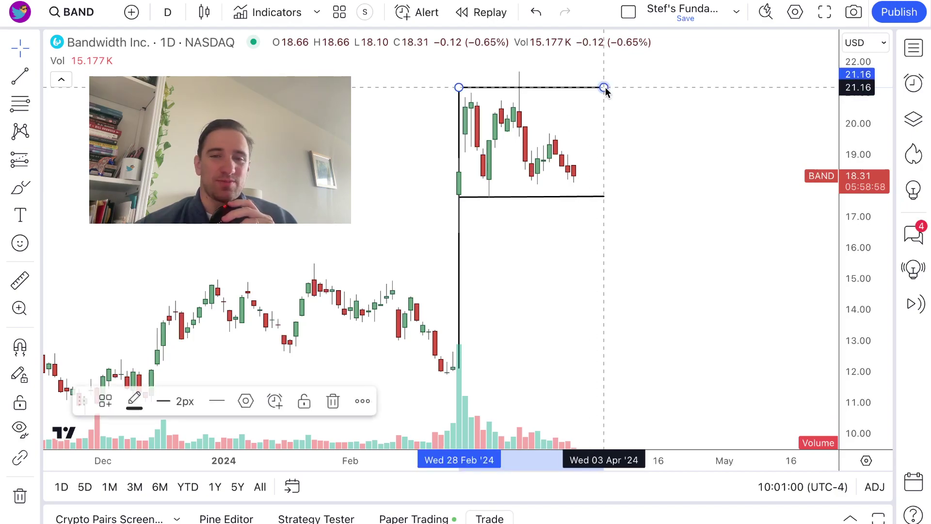
{"action": "left_click", "coordinate": [628, 104]}
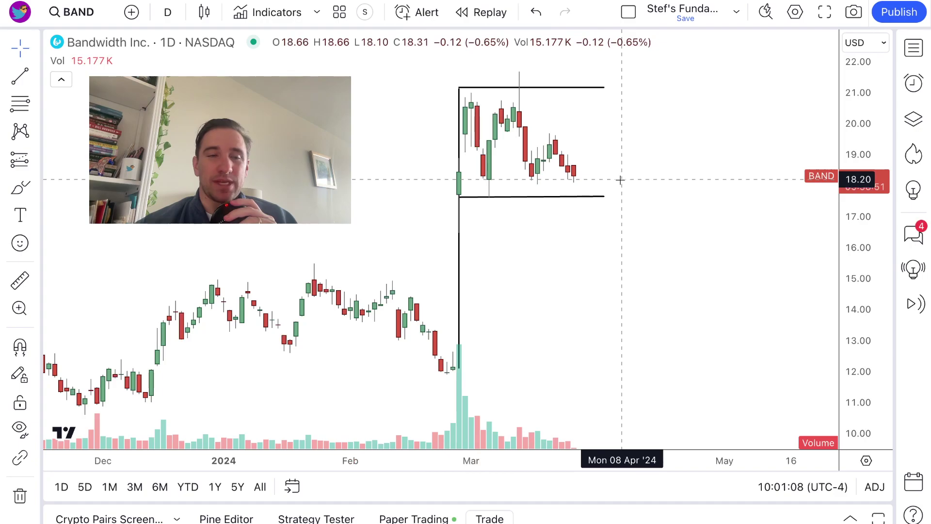
Step: Close the box around the March candles with a vertical trend line on 3 Apr '24 joining the upper and lower lines
{"action": "left_click", "coordinate": [20, 76]}
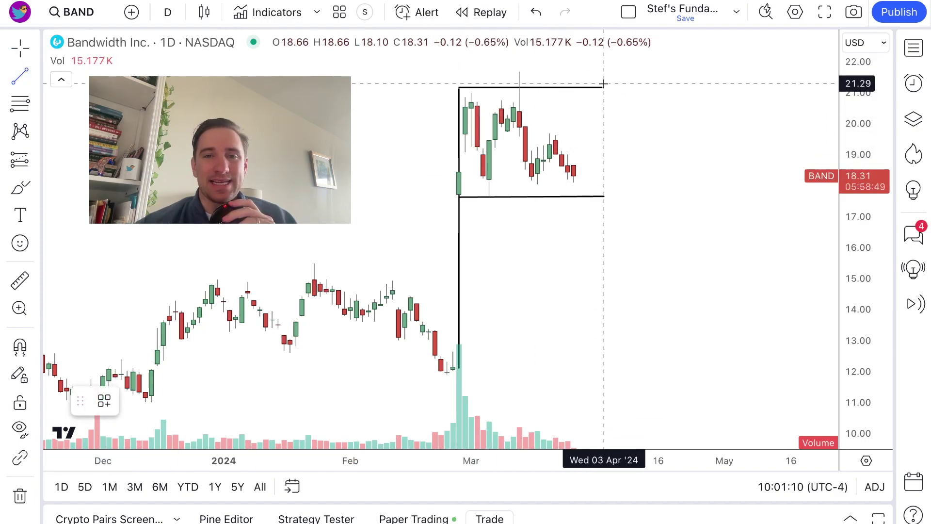
{"action": "left_click", "coordinate": [604, 89]}
{"action": "left_click", "coordinate": [605, 196]}
{"action": "left_click", "coordinate": [684, 196]}
Step: Draw a small corner box inside the flag with a vertical line on 7 Mar and a horizontal line back to the pole at about 20.1
{"action": "left_click", "coordinate": [20, 77]}
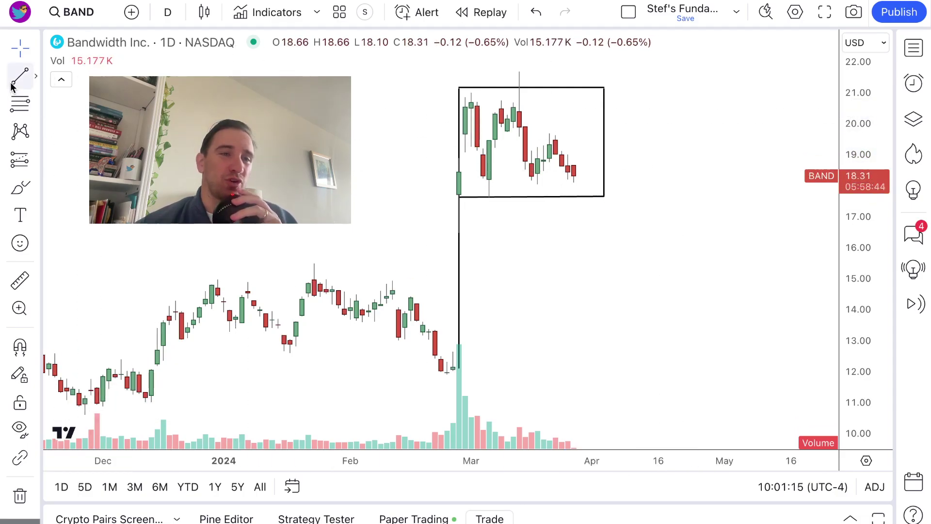
{"action": "left_click", "coordinate": [494, 90]}
{"action": "left_click", "coordinate": [495, 125]}
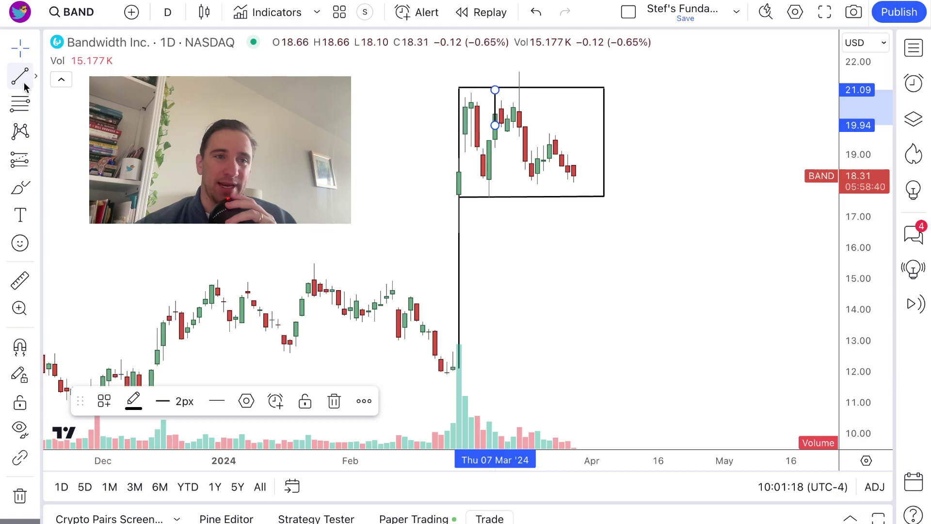
{"action": "left_click", "coordinate": [20, 76]}
{"action": "left_click", "coordinate": [494, 119]}
{"action": "left_click", "coordinate": [460, 120]}
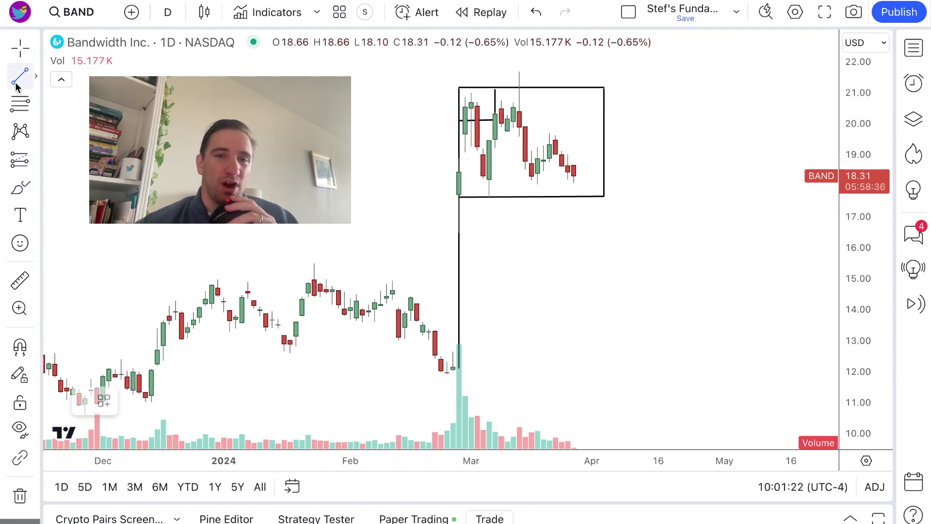
Step: Draw three horizontal stripe lines across the flag, ending at its far edge, at about 19.6, 20.59 and 18.4
{"action": "left_click", "coordinate": [18, 82]}
{"action": "left_click", "coordinate": [452, 137]}
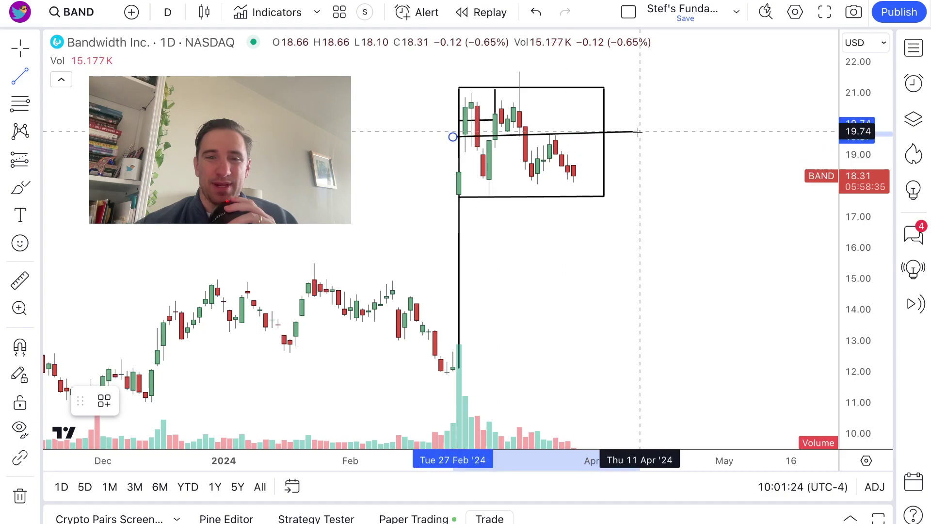
{"action": "left_click", "coordinate": [600, 134]}
{"action": "left_click", "coordinate": [20, 76]}
{"action": "left_click", "coordinate": [494, 105]}
{"action": "left_click", "coordinate": [603, 105]}
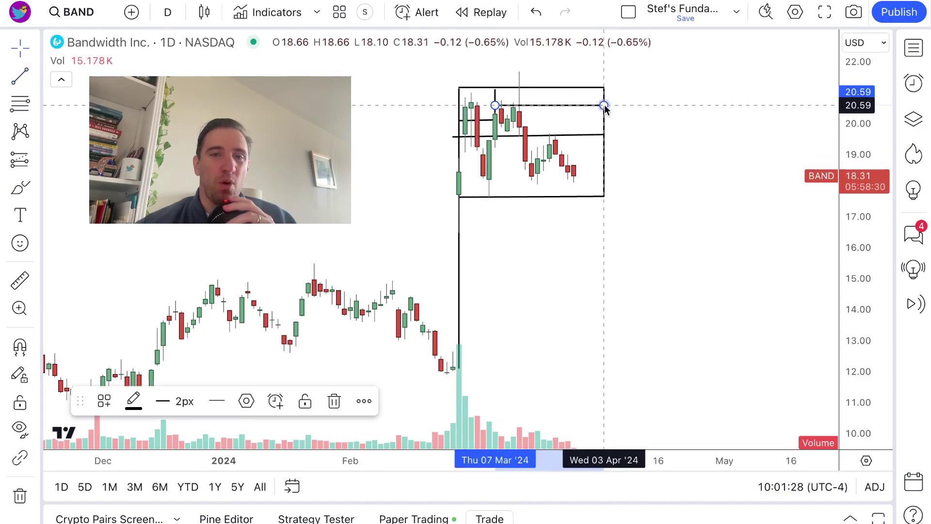
{"action": "left_click", "coordinate": [19, 76]}
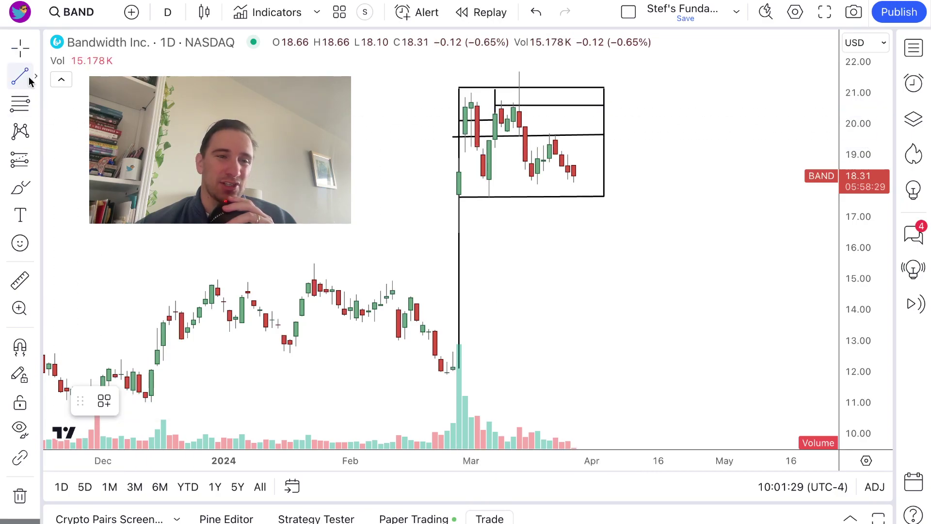
{"action": "left_click", "coordinate": [458, 172]}
{"action": "left_click", "coordinate": [604, 172]}
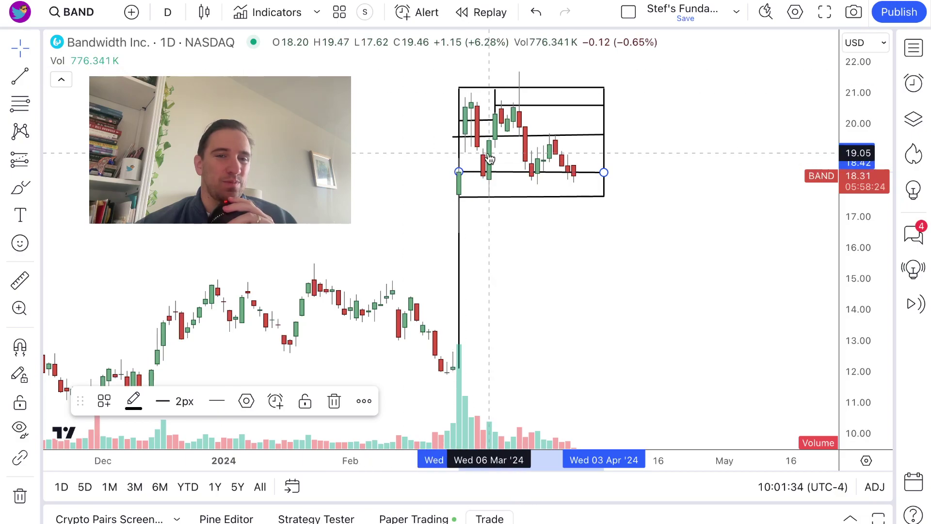
Step: Change the colour of the flag's middle stripe line to red
{"action": "left_click", "coordinate": [518, 135]}
{"action": "double_click", "coordinate": [519, 136]}
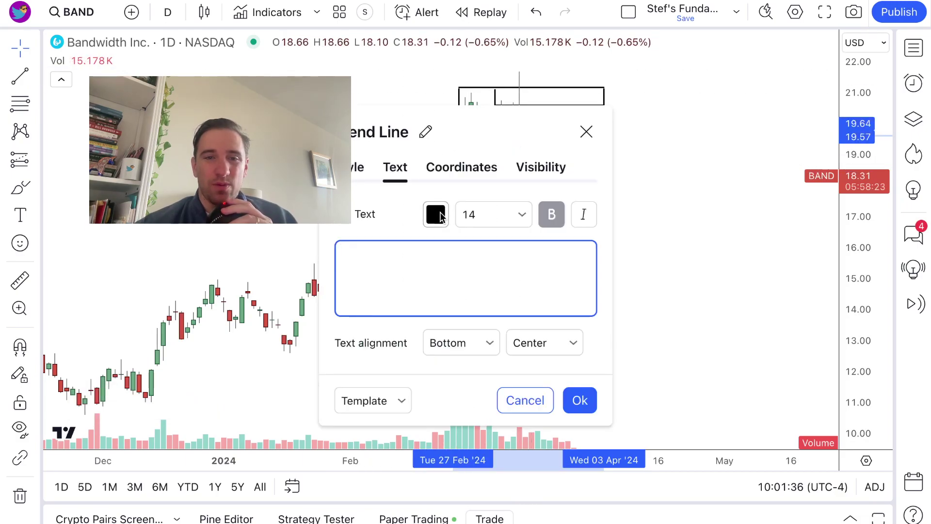
{"action": "left_click", "coordinate": [440, 216]}
{"action": "left_click", "coordinate": [357, 167]}
{"action": "left_click", "coordinate": [441, 127]}
{"action": "left_click", "coordinate": [434, 173]}
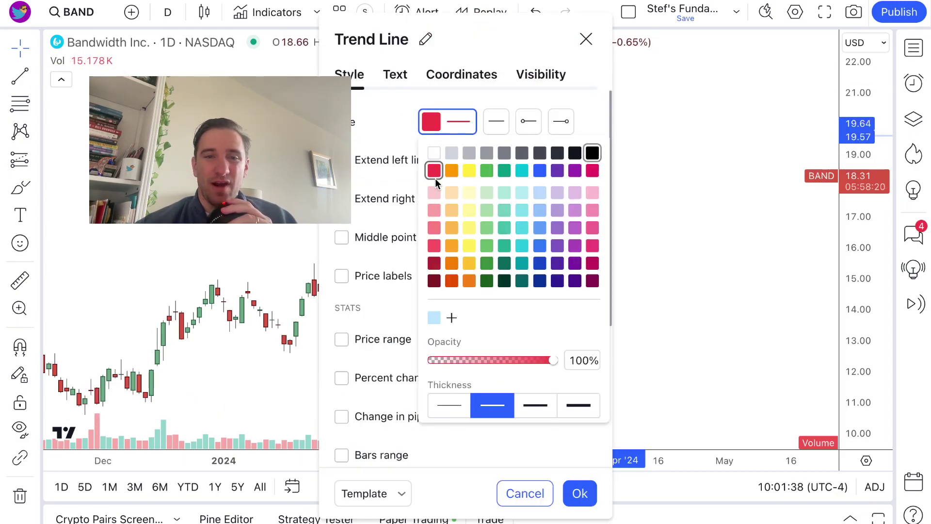
{"action": "left_click", "coordinate": [630, 476]}
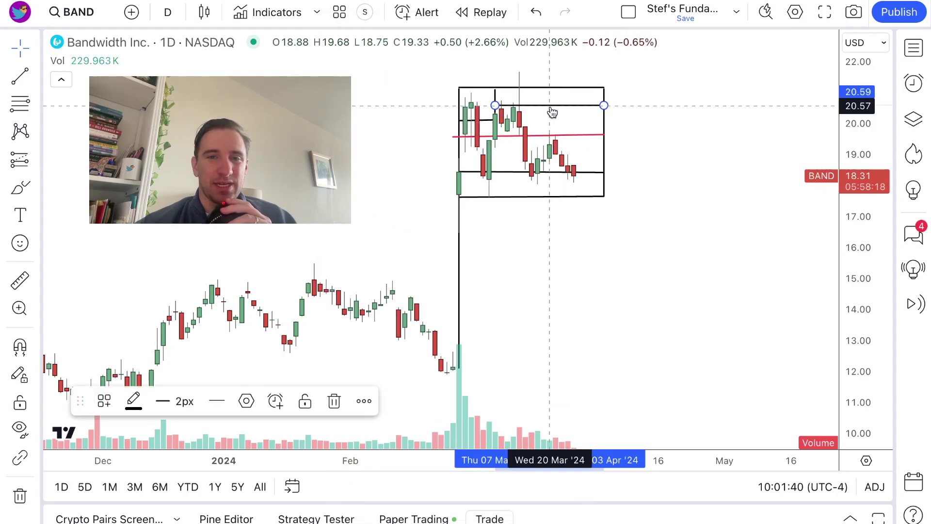
Step: Change the colour of the flag's upper and lower stripe lines to red
{"action": "double_click", "coordinate": [446, 120]}
{"action": "left_click", "coordinate": [446, 122]}
{"action": "left_click", "coordinate": [433, 170]}
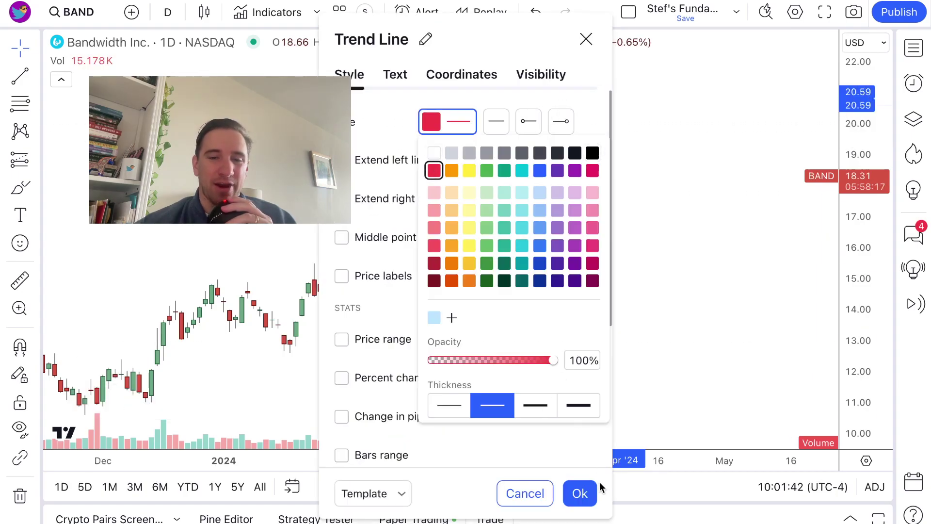
{"action": "left_click", "coordinate": [581, 493]}
{"action": "double_click", "coordinate": [539, 173]}
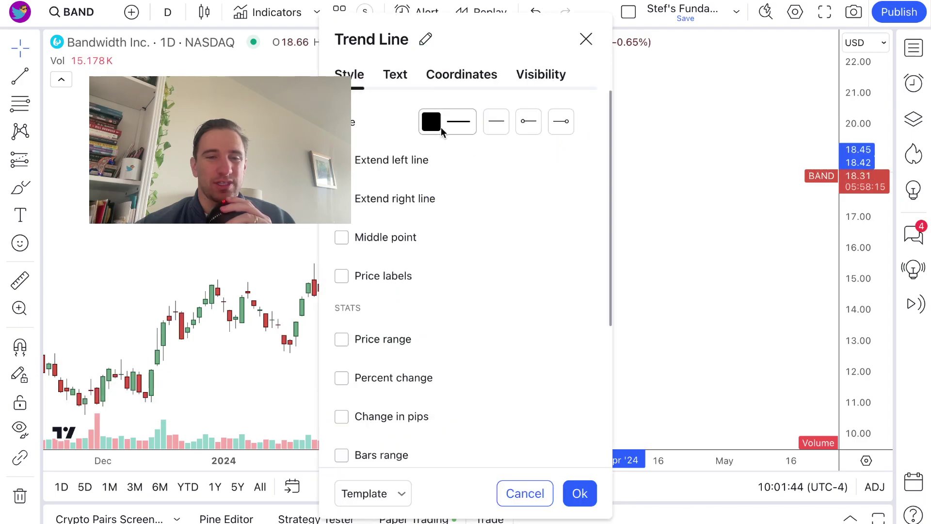
{"action": "left_click", "coordinate": [430, 122]}
{"action": "left_click", "coordinate": [434, 170]}
{"action": "left_click", "coordinate": [580, 493]}
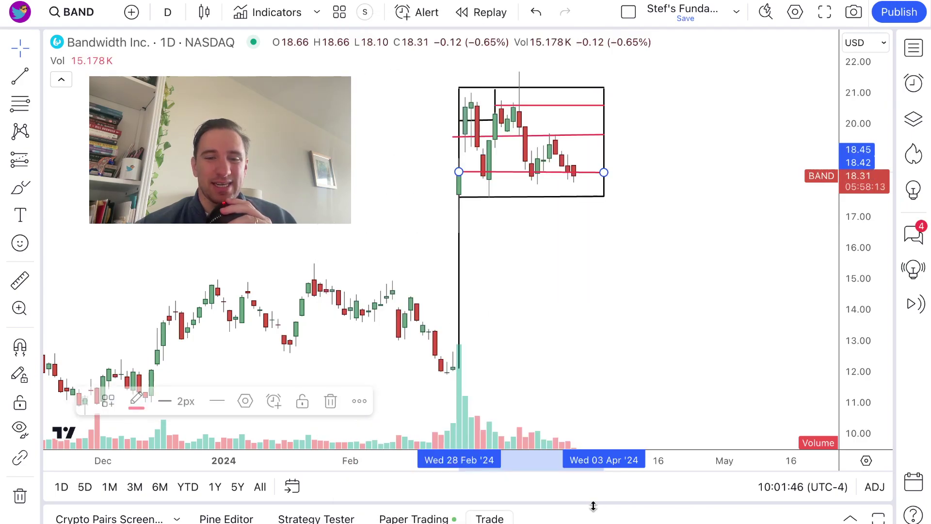
{"action": "left_click", "coordinate": [372, 229]}
Step: Paint three short brush strokes inside the flag's small corner box
{"action": "left_click", "coordinate": [20, 187]}
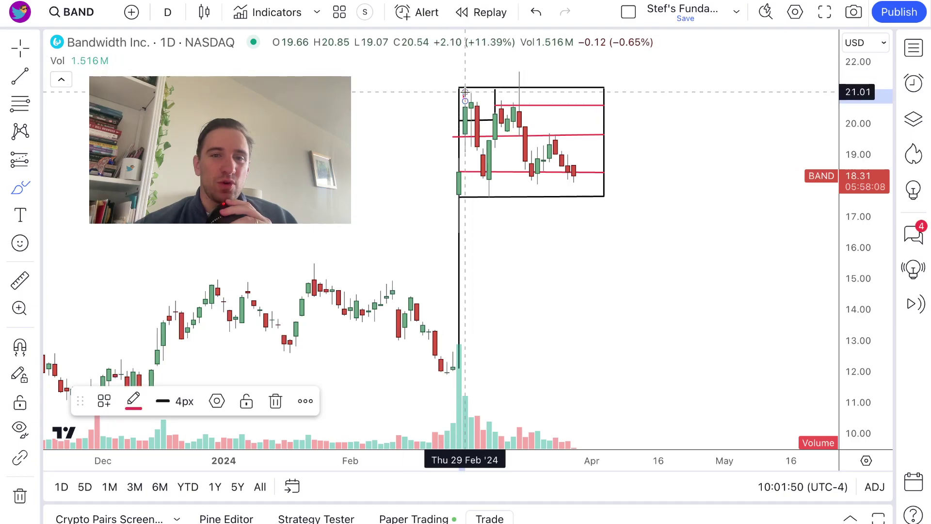
{"action": "mouse_move", "coordinate": [477, 97]}
{"action": "left_mouse_down"}
{"action": "mouse_move", "coordinate": [483, 92]}
{"action": "mouse_move", "coordinate": [483, 106]}
{"action": "left_mouse_up"}
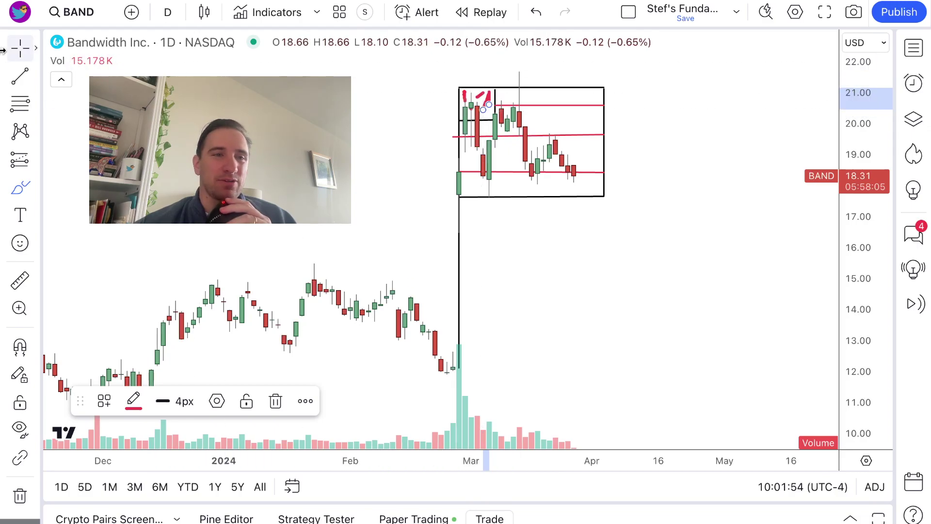
Step: Recolour each of the three brush strokes in the flag's corner box blue
{"action": "double_click", "coordinate": [464, 95]}
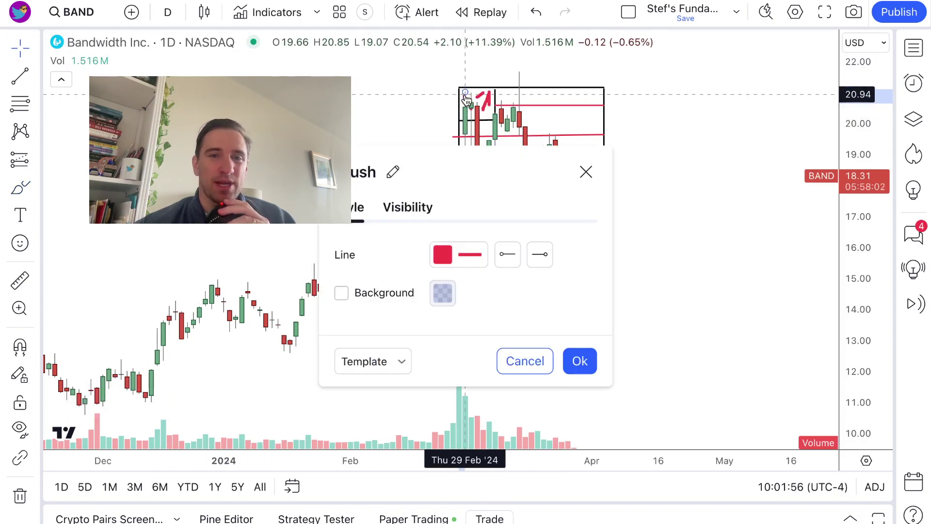
{"action": "left_click", "coordinate": [457, 257]}
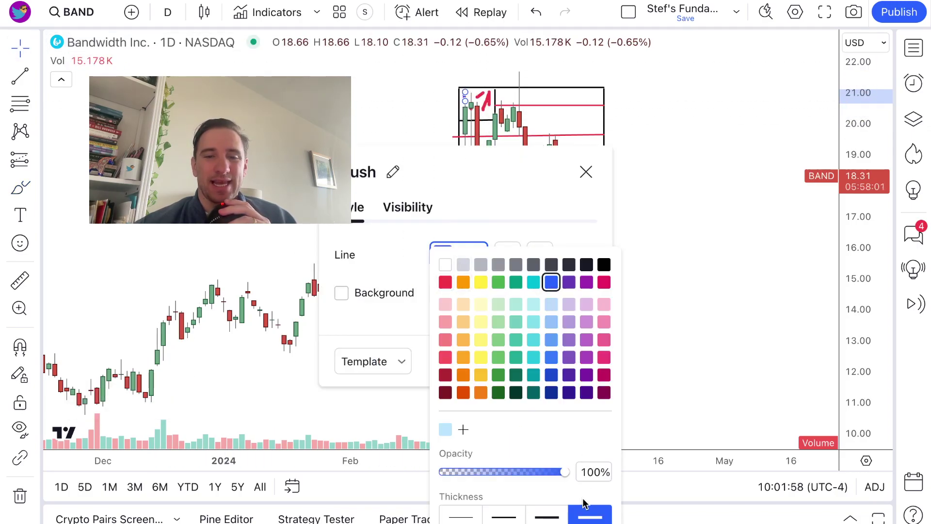
{"action": "left_click", "coordinate": [586, 172]}
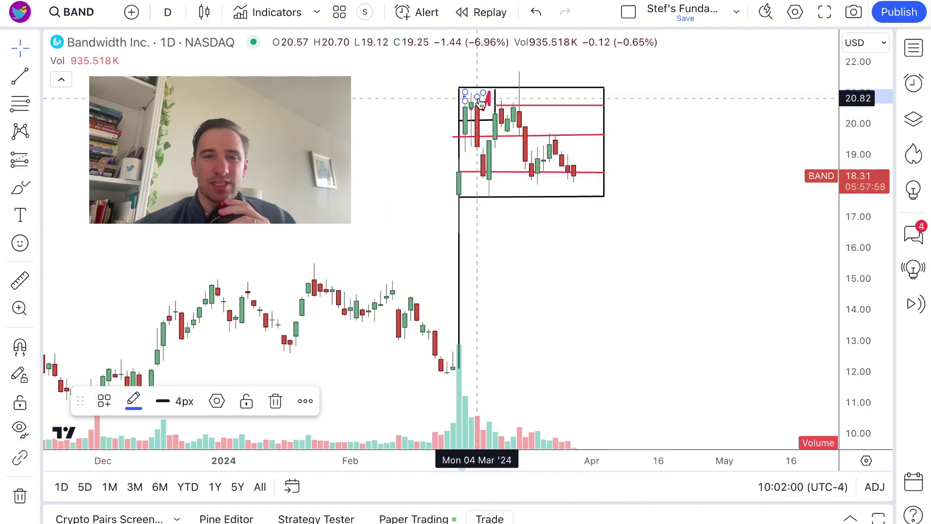
{"action": "double_click", "coordinate": [479, 100]}
{"action": "left_click", "coordinate": [482, 252]}
{"action": "left_click", "coordinate": [551, 282]}
{"action": "left_click", "coordinate": [586, 173]}
{"action": "left_click", "coordinate": [586, 172]}
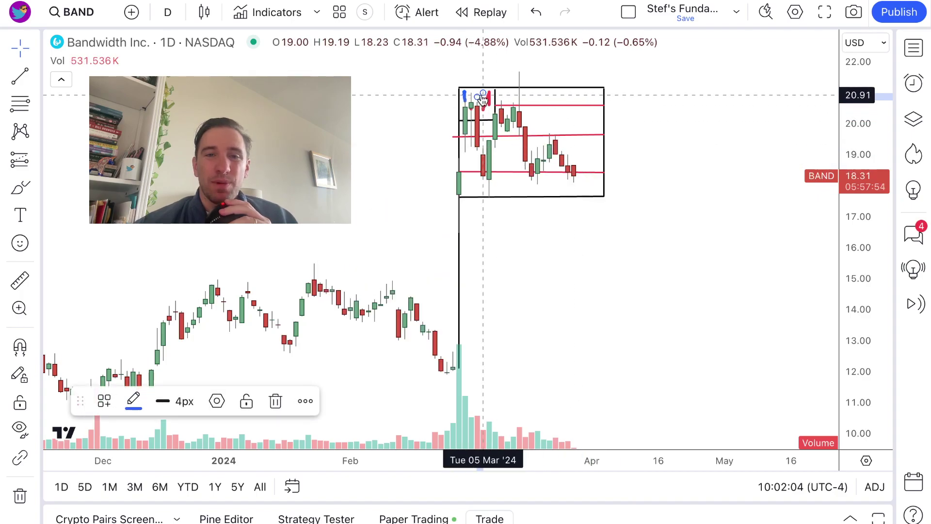
{"action": "double_click", "coordinate": [488, 104]}
{"action": "left_click", "coordinate": [452, 256]}
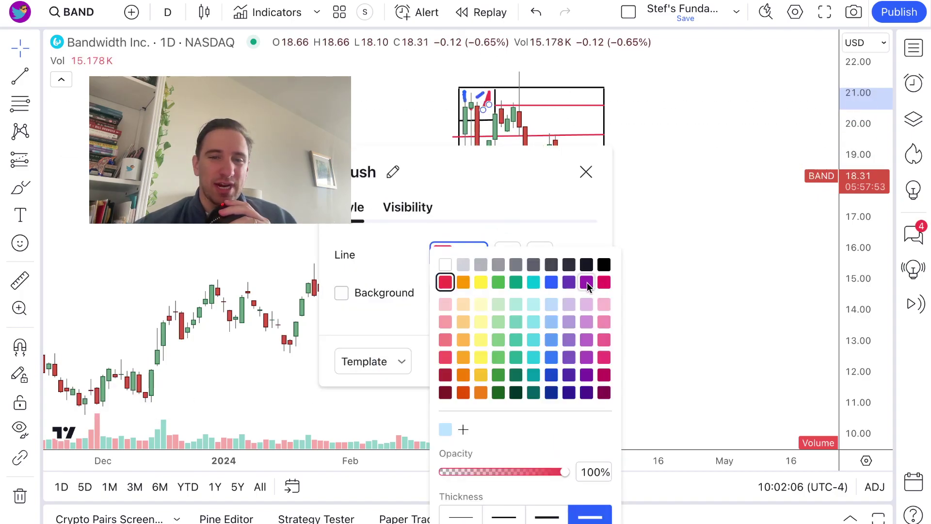
{"action": "left_click", "coordinate": [564, 218]}
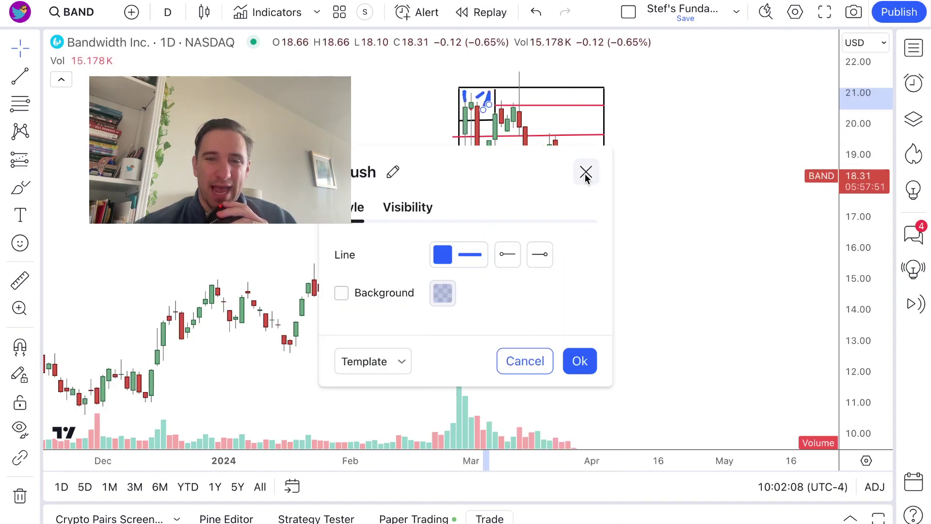
{"action": "left_click", "coordinate": [585, 172]}
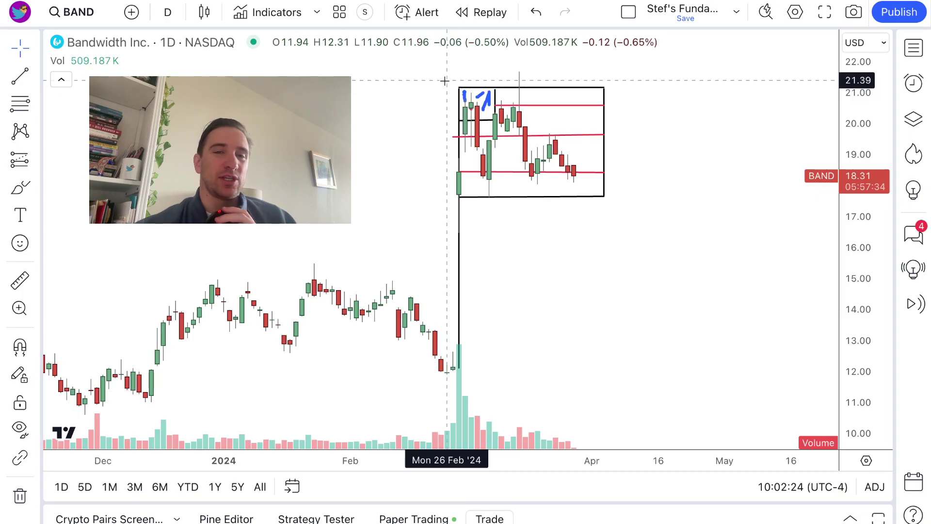
Step: Select all the flag drawings on the chart together and delete them
{"action": "mouse_move", "coordinate": [419, 74]}
{"action": "left_mouse_down"}
{"action": "mouse_move", "coordinate": [519, 197]}
{"action": "mouse_move", "coordinate": [606, 266]}
{"action": "left_mouse_up"}
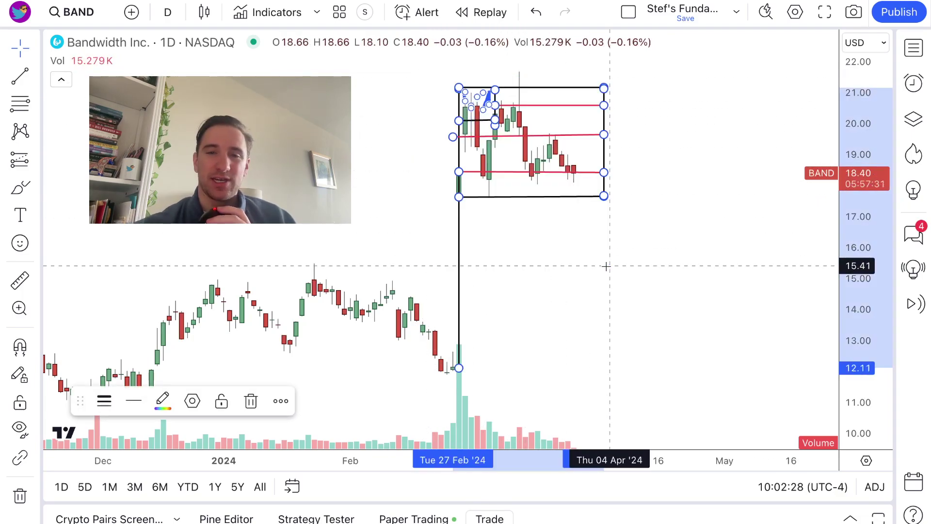
{"action": "key", "text": "Delete"}
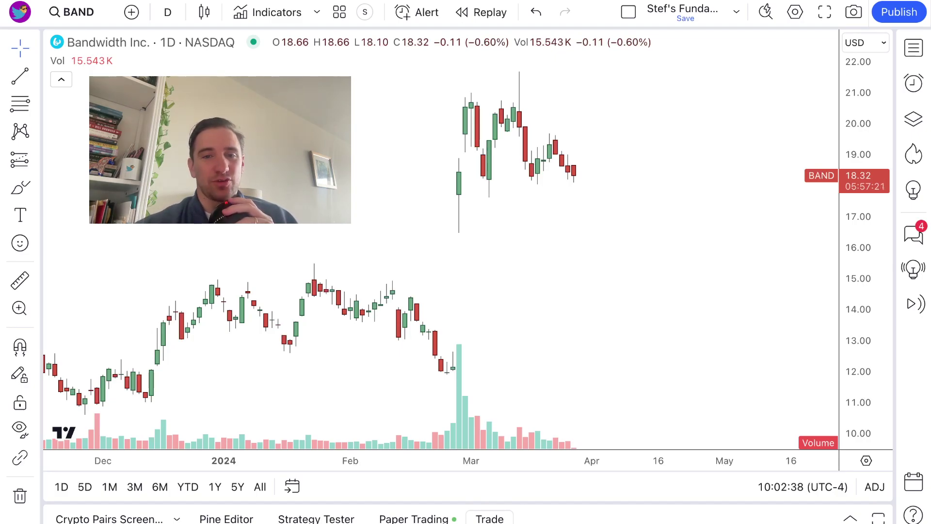
Step: Brush a blue arch over the March candles, from about 19.3 on 22 Feb '24 to about 19.1 on 27 Mar
{"action": "left_click", "coordinate": [20, 187]}
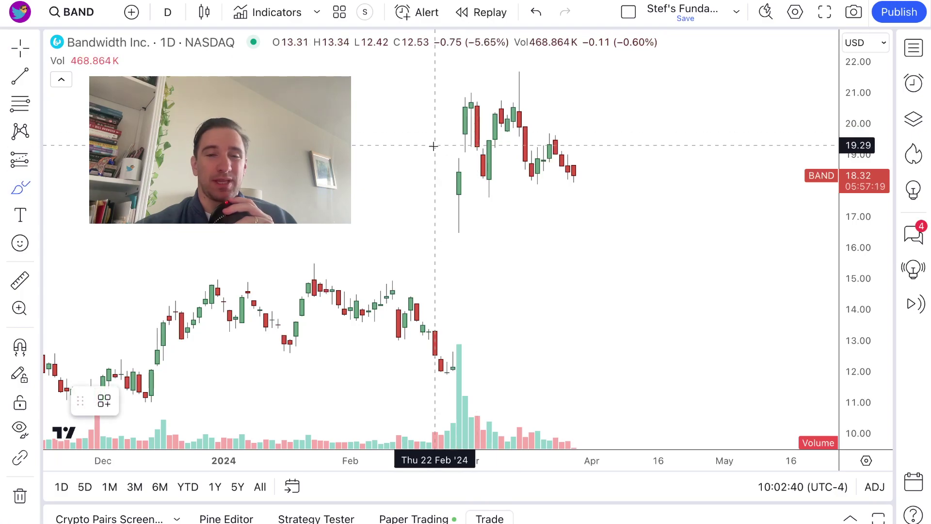
{"action": "mouse_move", "coordinate": [434, 144]}
{"action": "left_mouse_down"}
{"action": "mouse_move", "coordinate": [490, 84]}
{"action": "mouse_move", "coordinate": [580, 148]}
{"action": "left_mouse_up"}
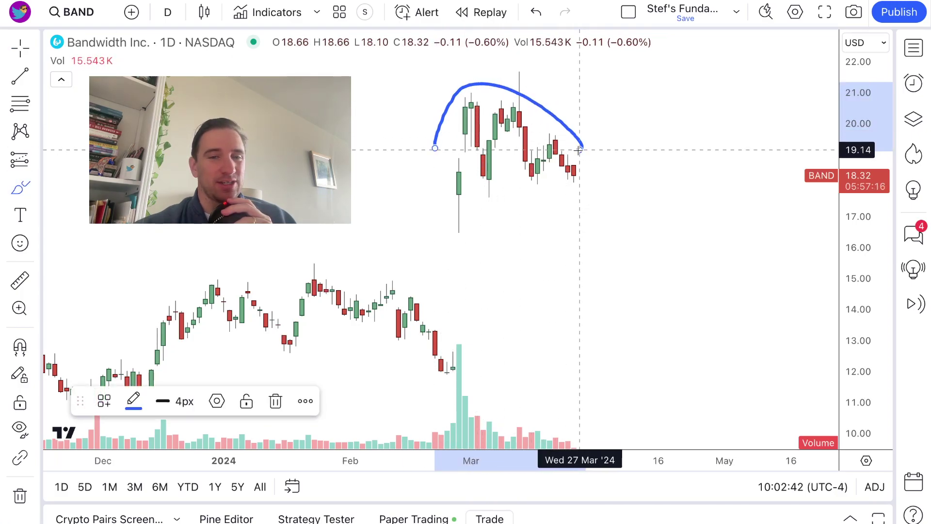
Step: Draw a yellow downward arrow marker from about 18.15 on 28 Mar to about 12.91 on 8 Apr '24
{"action": "left_click", "coordinate": [38, 81]}
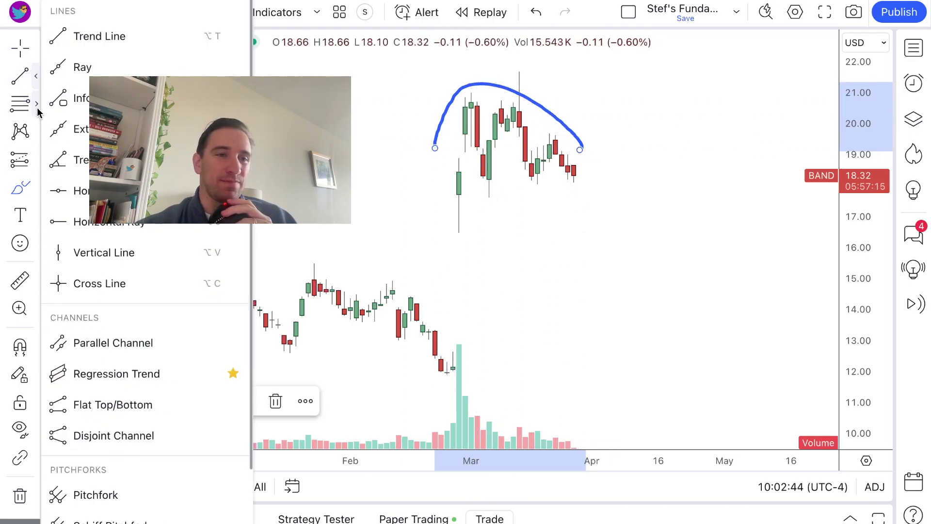
{"action": "left_click", "coordinate": [38, 185]}
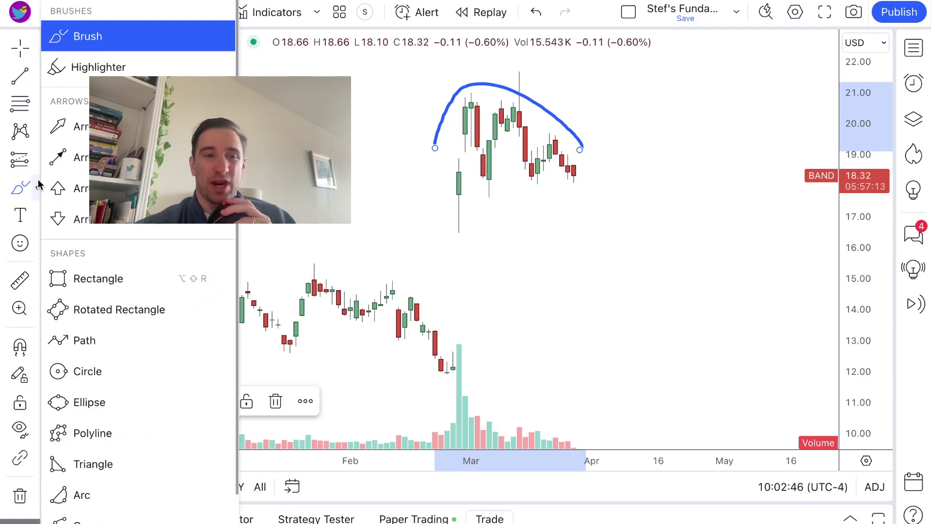
{"action": "left_click", "coordinate": [83, 62]}
{"action": "left_click_drag", "start_coordinate": [585, 180], "coordinate": [621, 343]}
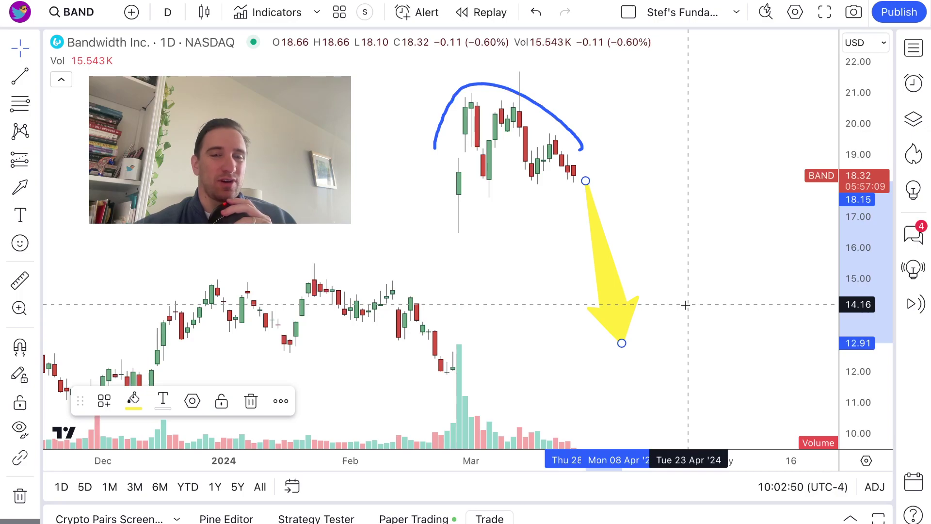
Step: Delete the yellow downward arrow and the blue brush arch over the March candles
{"action": "key", "text": "Delete"}
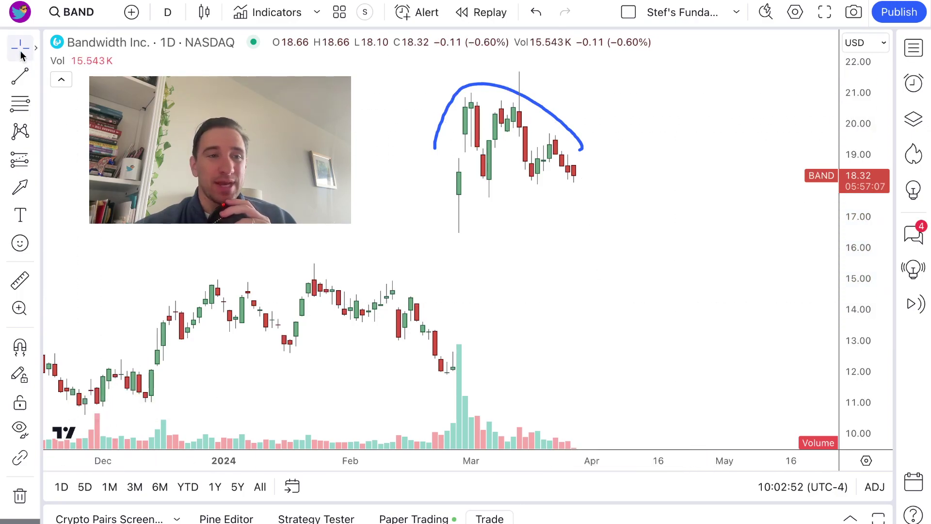
{"action": "left_click", "coordinate": [505, 87]}
{"action": "key", "text": "Delete"}
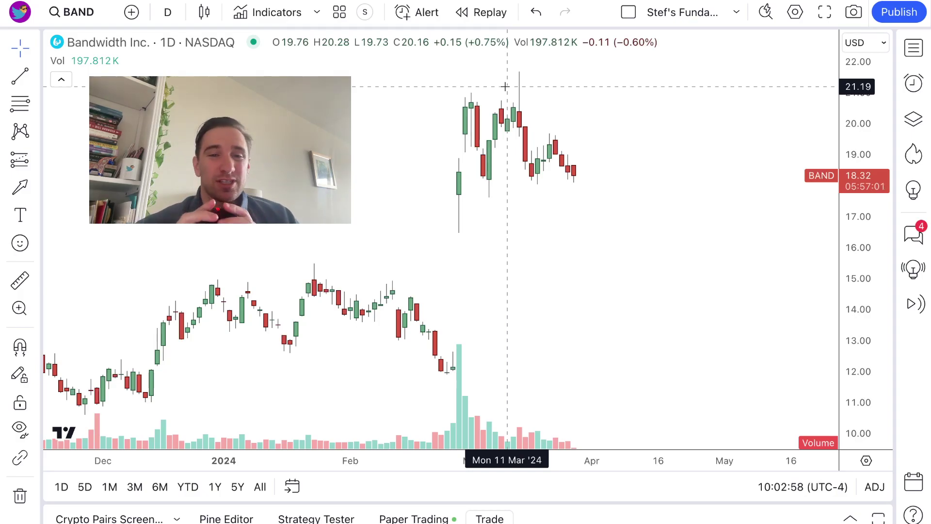
{"action": "scroll", "coordinate": [517, 227], "scroll_direction": "left", "scroll_amount": 2}
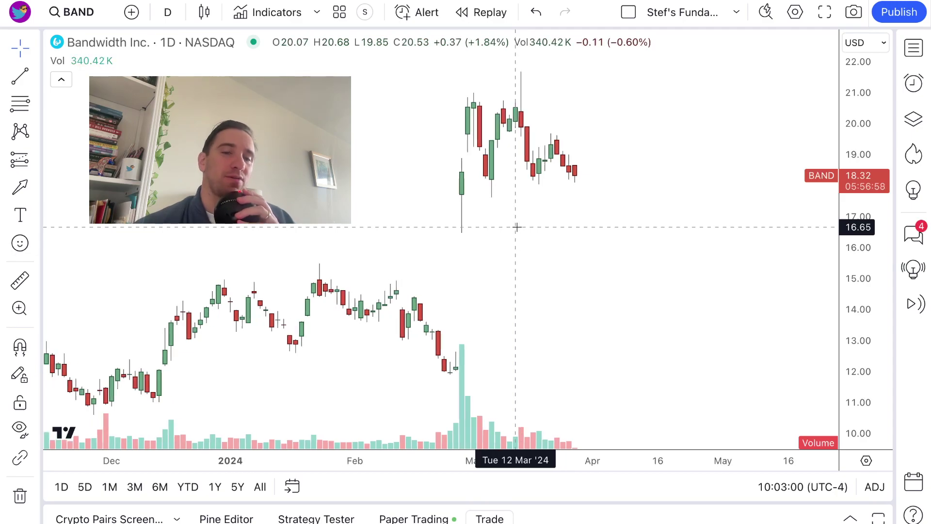
{"action": "scroll", "coordinate": [517, 227], "scroll_direction": "right", "scroll_amount": 3}
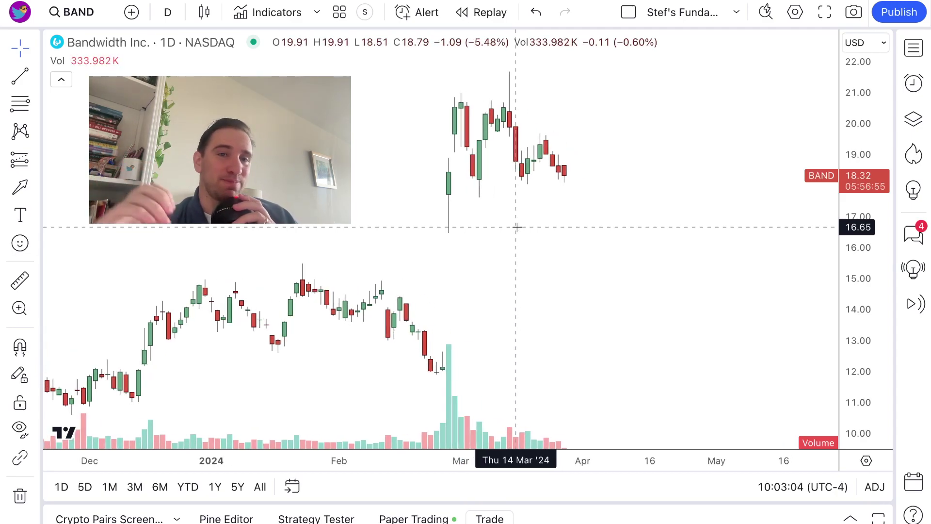
{"action": "left_click_drag", "start_coordinate": [516, 238], "coordinate": [464, 236]}
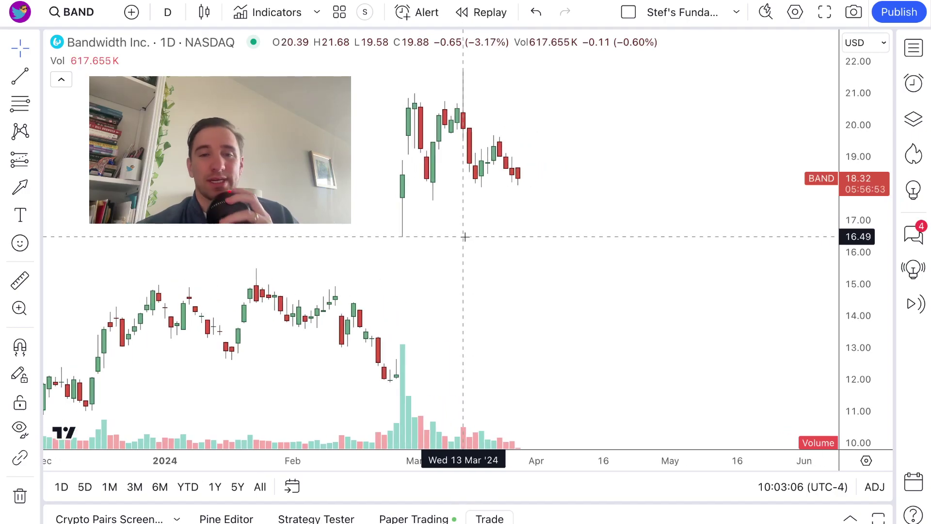
{"action": "scroll", "coordinate": [464, 236], "scroll_direction": "right", "scroll_amount": 2}
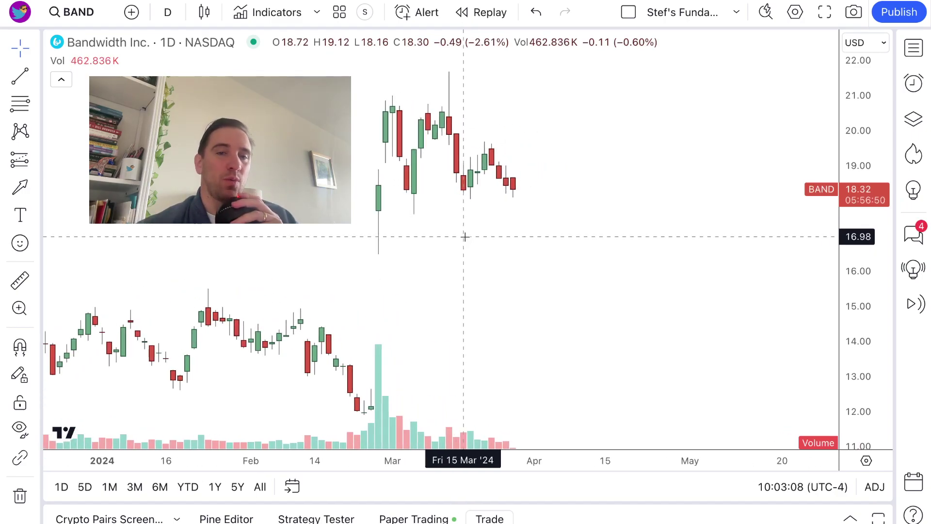
{"action": "scroll", "coordinate": [464, 316], "scroll_direction": "left", "scroll_amount": 5}
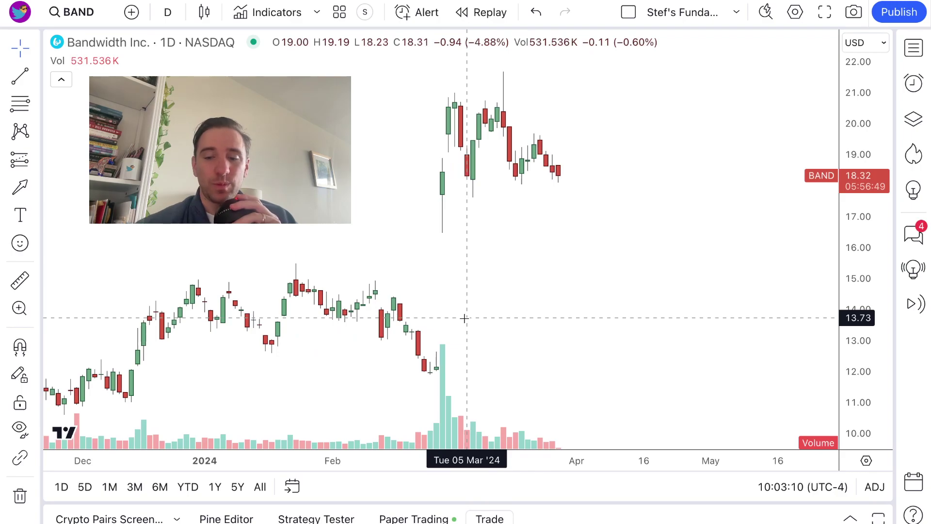
Step: Enable earnings event markers on the chart in the chart settings and apply the change
{"action": "key", "text": "slash"}
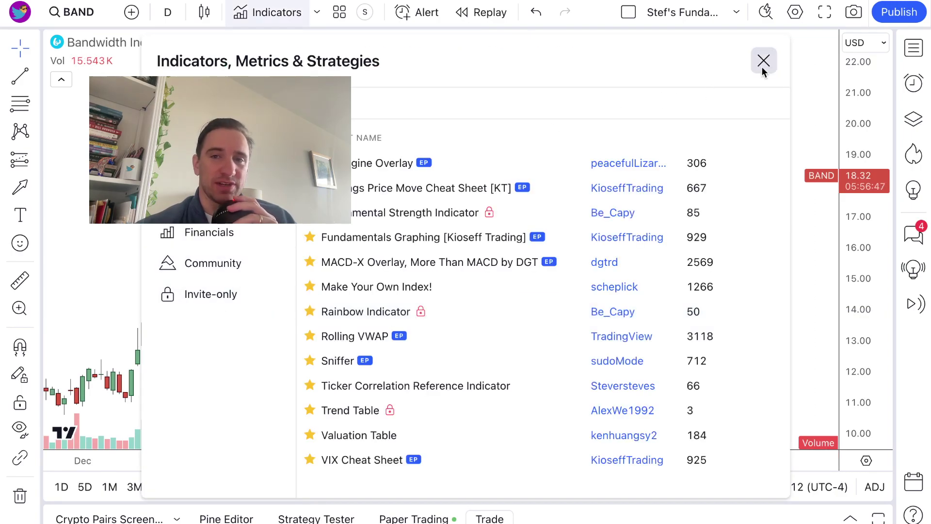
{"action": "left_click", "coordinate": [763, 60]}
{"action": "right_click", "coordinate": [351, 182]}
{"action": "left_click", "coordinate": [388, 513]}
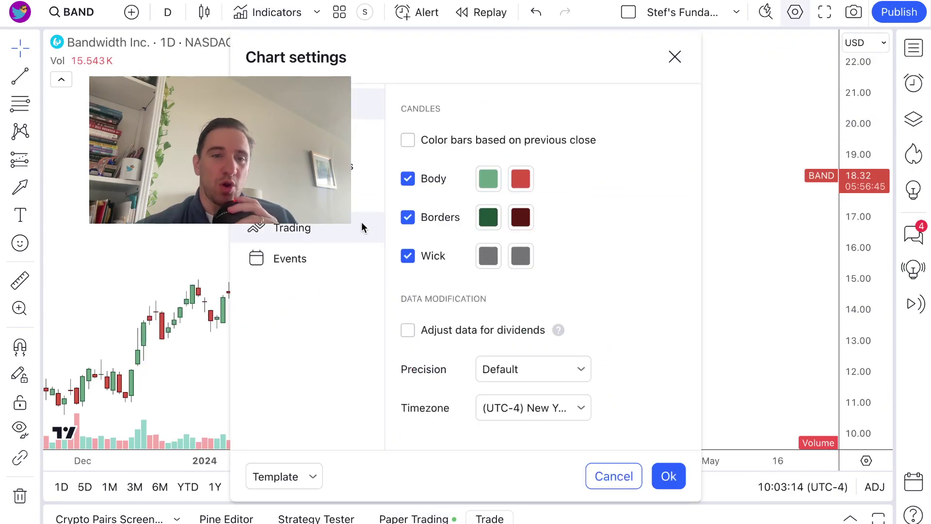
{"action": "left_click", "coordinate": [327, 257]}
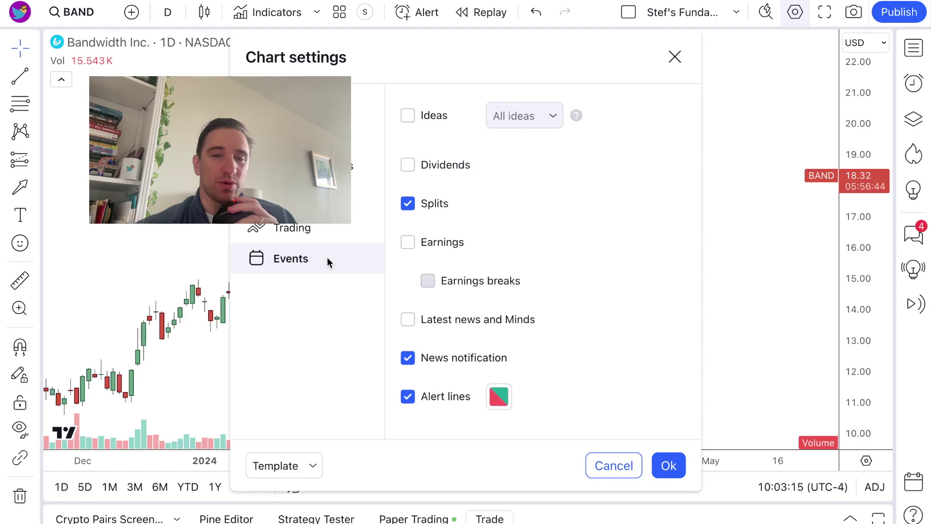
{"action": "left_click", "coordinate": [430, 246]}
{"action": "left_click", "coordinate": [667, 464]}
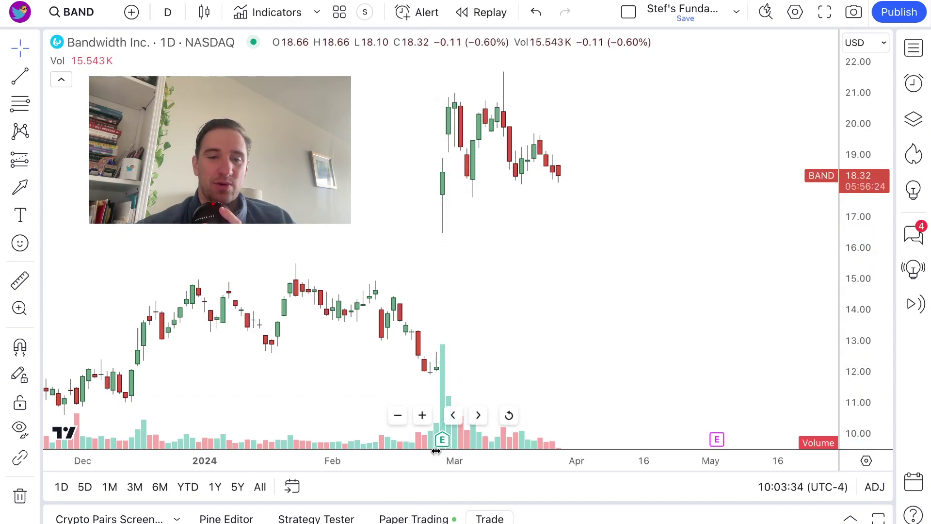
Step: Draw a yellow upward arrow through the gap from about 12.29 to about 16.38 on 28 Feb '24, and delete it
{"action": "left_click", "coordinate": [21, 195]}
{"action": "left_click_drag", "start_coordinate": [437, 363], "coordinate": [441, 236]}
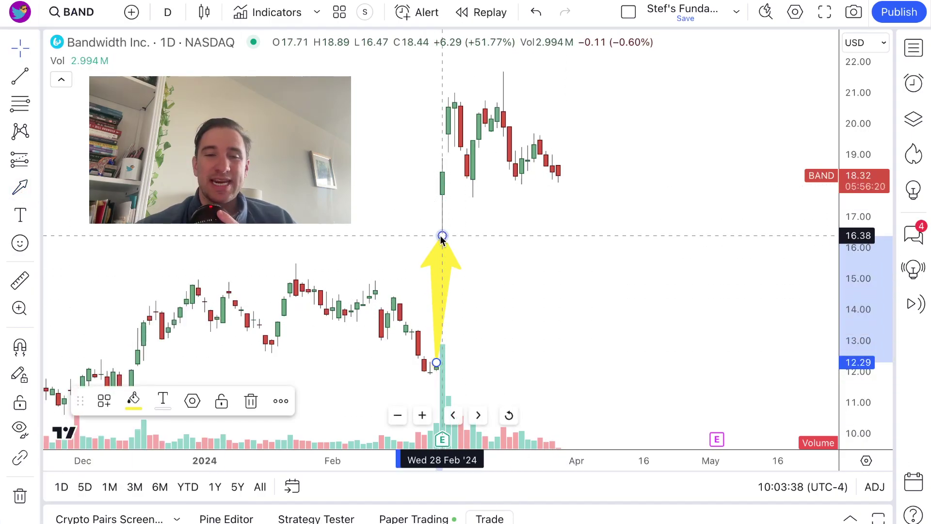
{"action": "key", "text": "Delete"}
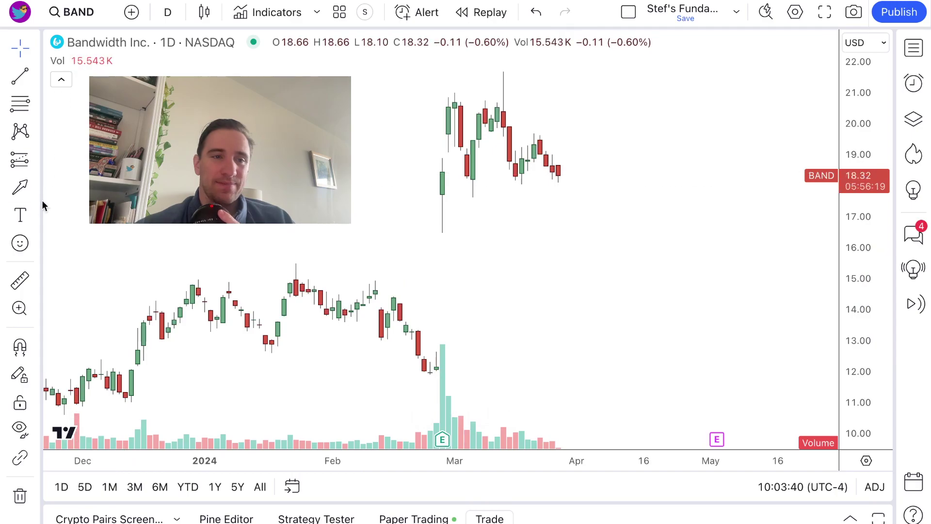
{"action": "left_click", "coordinate": [36, 183]}
{"action": "left_click", "coordinate": [95, 66]}
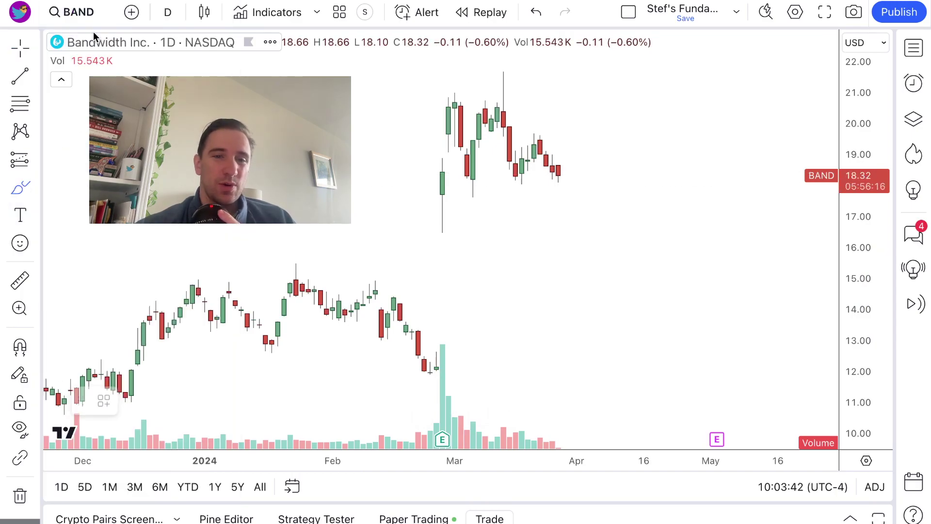
{"action": "mouse_move", "coordinate": [425, 353]}
{"action": "left_mouse_down"}
{"action": "mouse_move", "coordinate": [453, 338]}
{"action": "mouse_move", "coordinate": [444, 336]}
{"action": "left_mouse_up"}
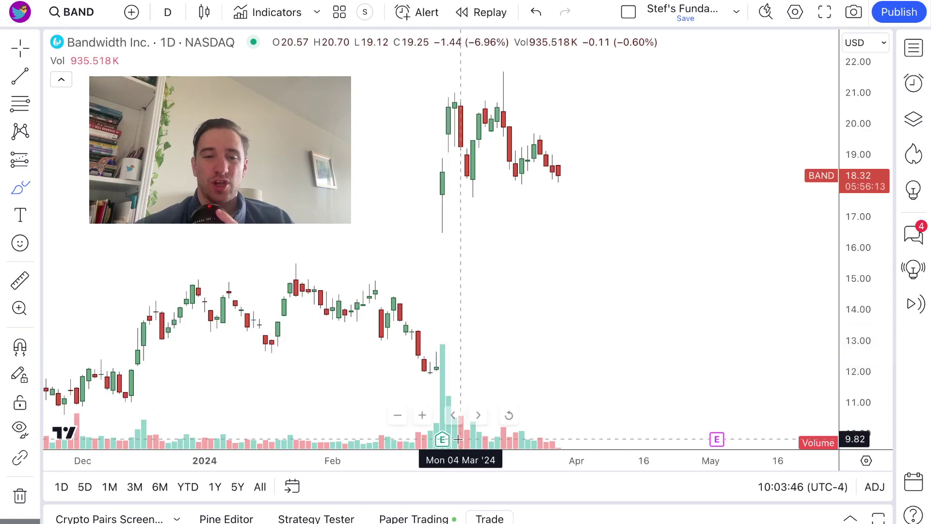
Step: Return to the plain cursor and view the earnings and revenue details of the 28 Feb '24 report
{"action": "left_click", "coordinate": [20, 55]}
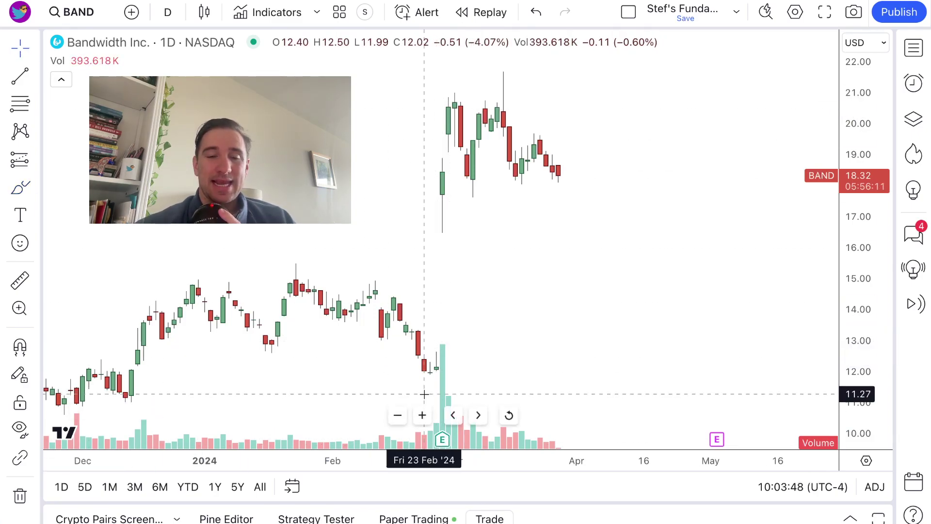
{"action": "mouse_move", "coordinate": [444, 438]}
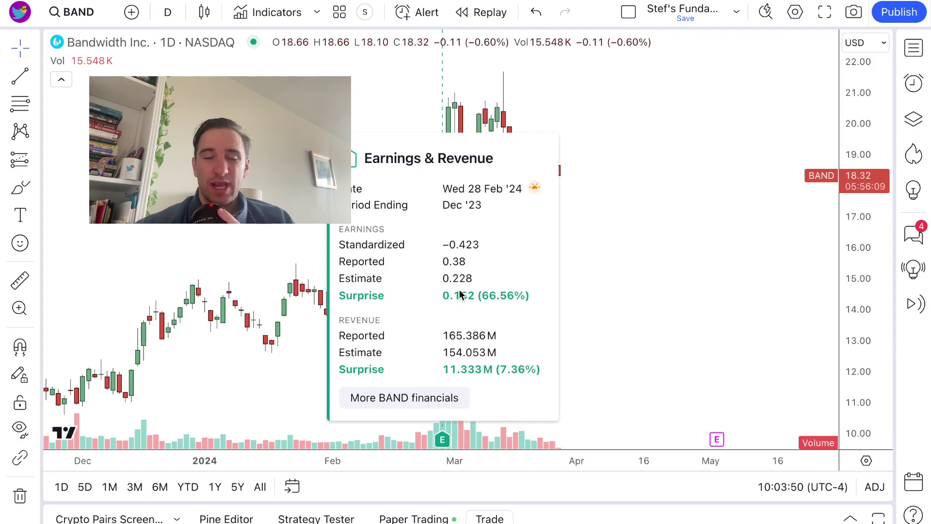
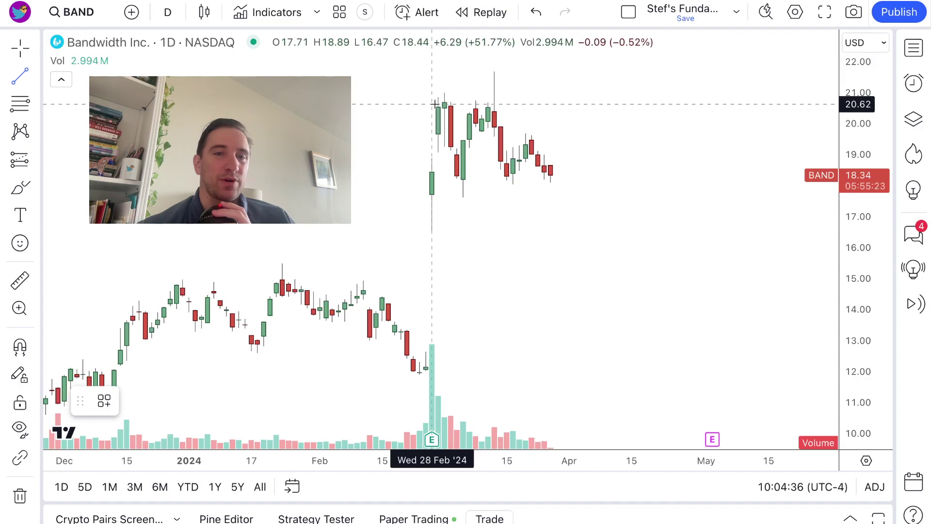
Step: Draw a red horizontal trend line along the March highs at about 20.67, nudge it slightly earlier, and delete it
{"action": "left_click", "coordinate": [438, 102]}
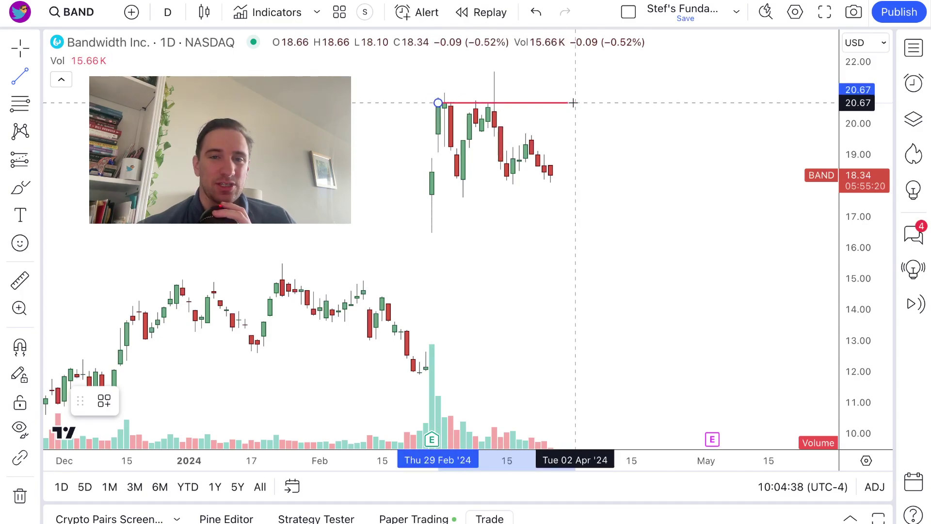
{"action": "left_click", "coordinate": [573, 103]}
{"action": "left_click_drag", "start_coordinate": [551, 105], "coordinate": [542, 105]}
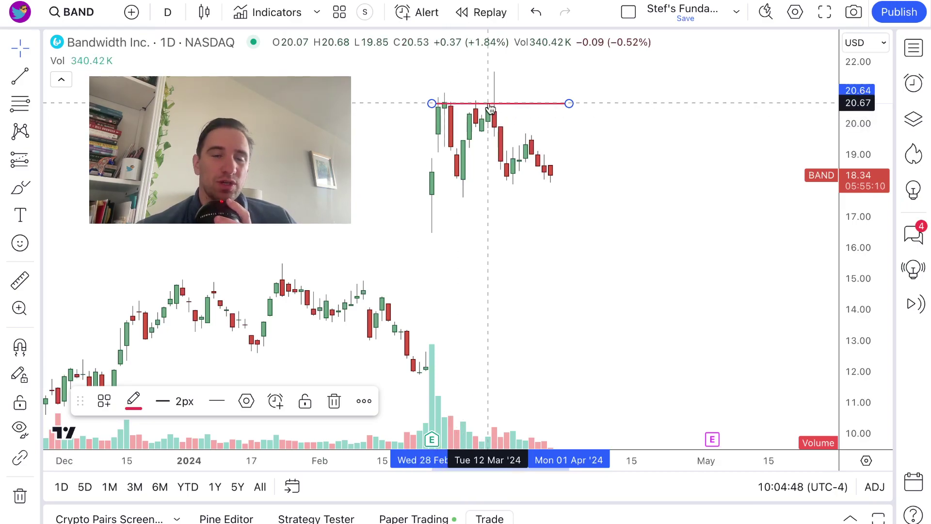
{"action": "key", "text": "Delete"}
Step: Draw a thin yellow rectangle over the March highs, about 20.54 to 20.77, from 29 Feb to about 3 Apr '24
{"action": "left_click", "coordinate": [38, 189]}
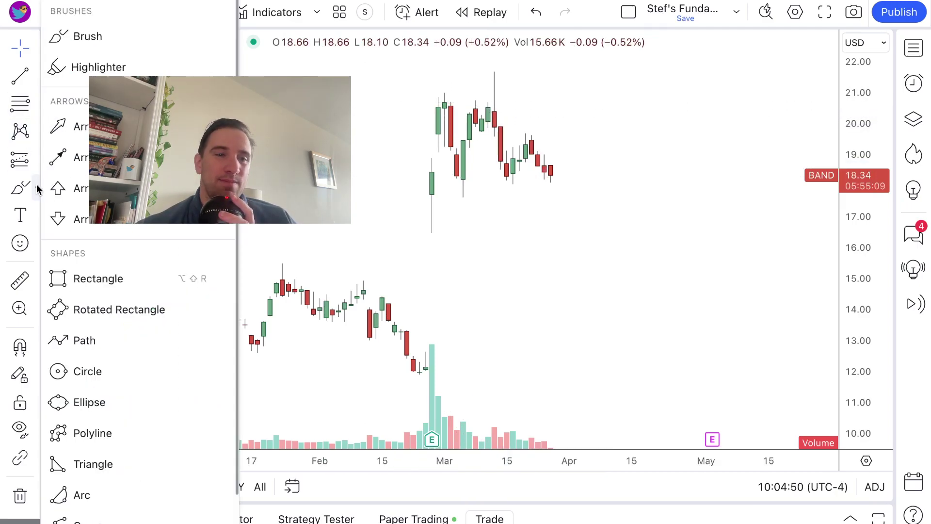
{"action": "left_click", "coordinate": [97, 278]}
{"action": "left_click_drag", "start_coordinate": [437, 99], "coordinate": [556, 105]}
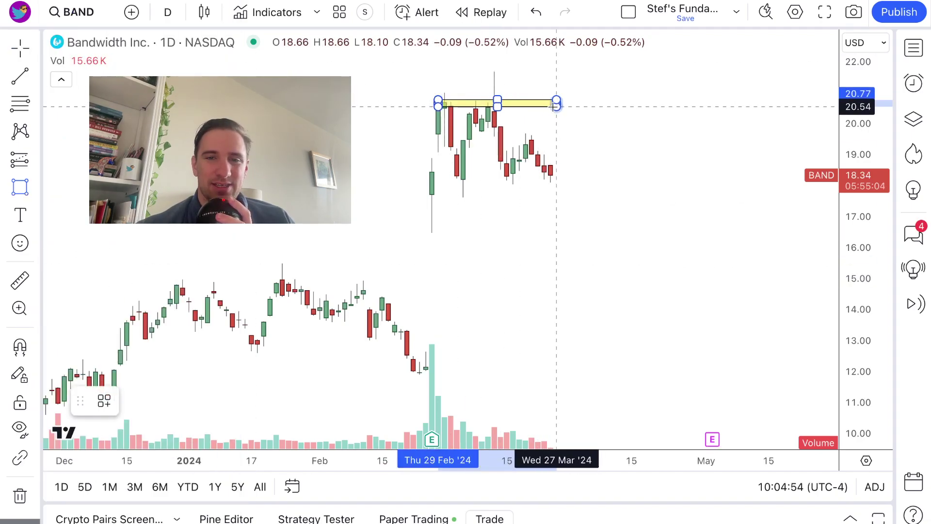
{"action": "left_click", "coordinate": [556, 105]}
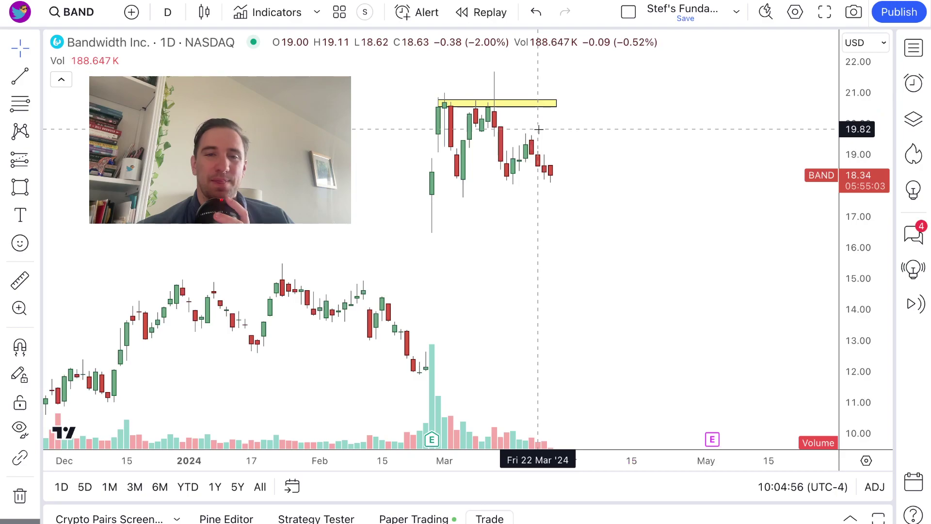
{"action": "left_click", "coordinate": [557, 102]}
{"action": "left_click_drag", "start_coordinate": [557, 101], "coordinate": [582, 102]}
{"action": "left_click", "coordinate": [545, 97]}
Step: Draw a thin yellow rectangle over the March lows at about 18.2, reaching into early April, and extend the upper rectangle to the same end date
{"action": "left_click", "coordinate": [20, 186]}
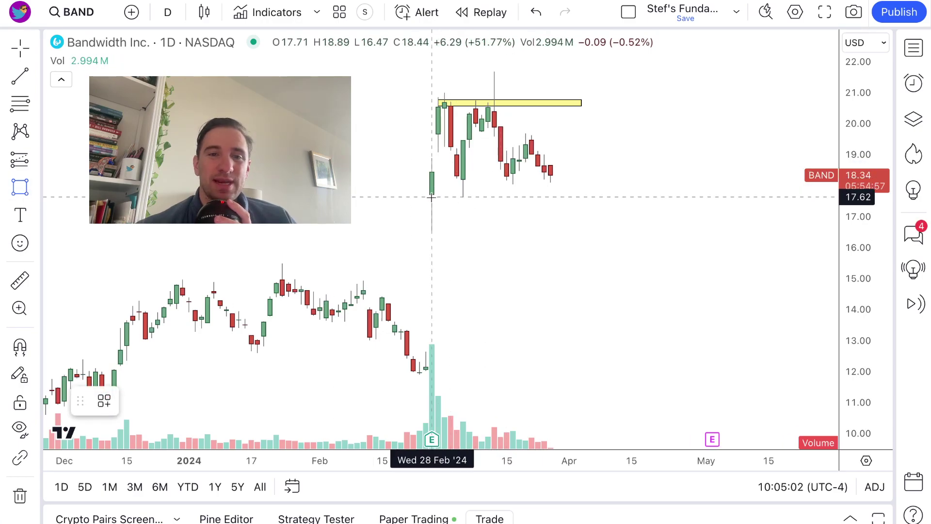
{"action": "mouse_move", "coordinate": [431, 196]}
{"action": "left_mouse_down"}
{"action": "mouse_move", "coordinate": [594, 196]}
{"action": "mouse_move", "coordinate": [542, 184]}
{"action": "left_mouse_up"}
{"action": "left_click", "coordinate": [595, 160]}
{"action": "left_click", "coordinate": [542, 184]}
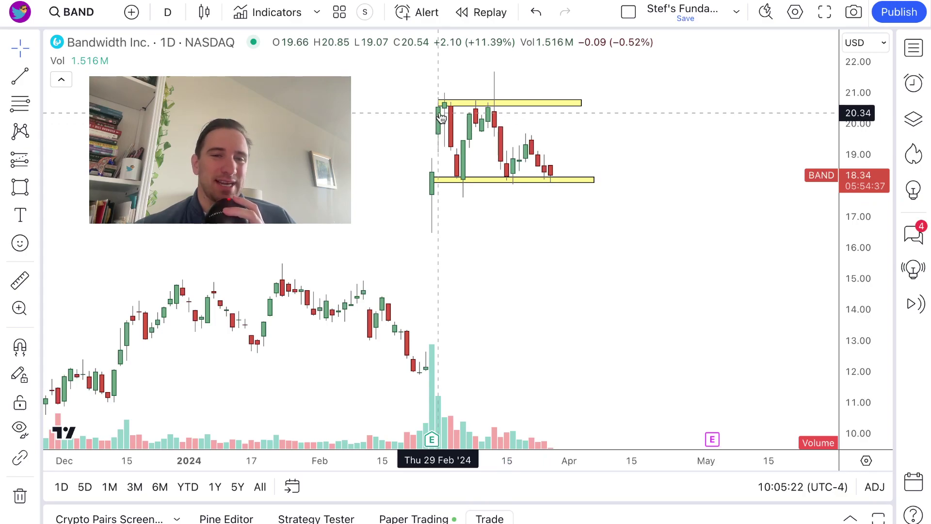
{"action": "left_click_drag", "start_coordinate": [582, 104], "coordinate": [595, 108]}
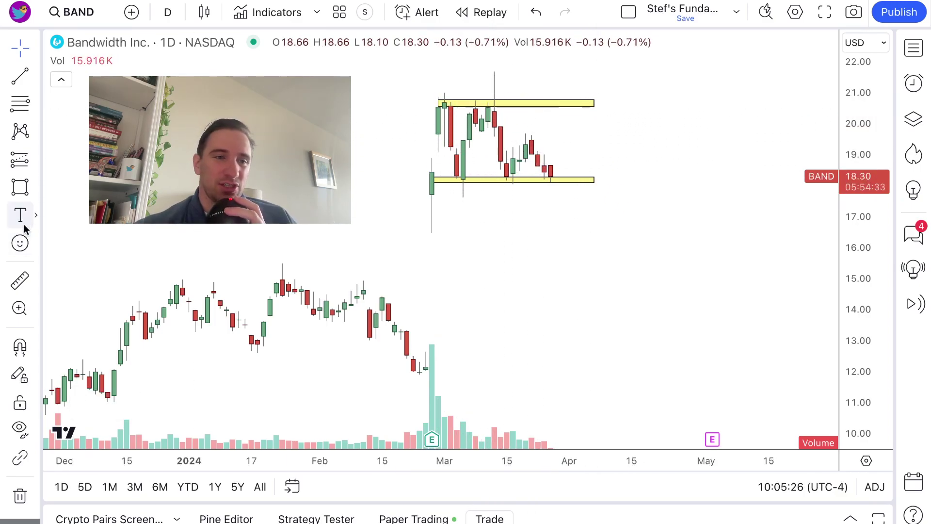
Step: Brush blue circles around three price touches on each yellow rectangle, plus an N-shaped zigzag between the rectangles after the last candle
{"action": "left_click", "coordinate": [36, 186]}
{"action": "left_click", "coordinate": [80, 44]}
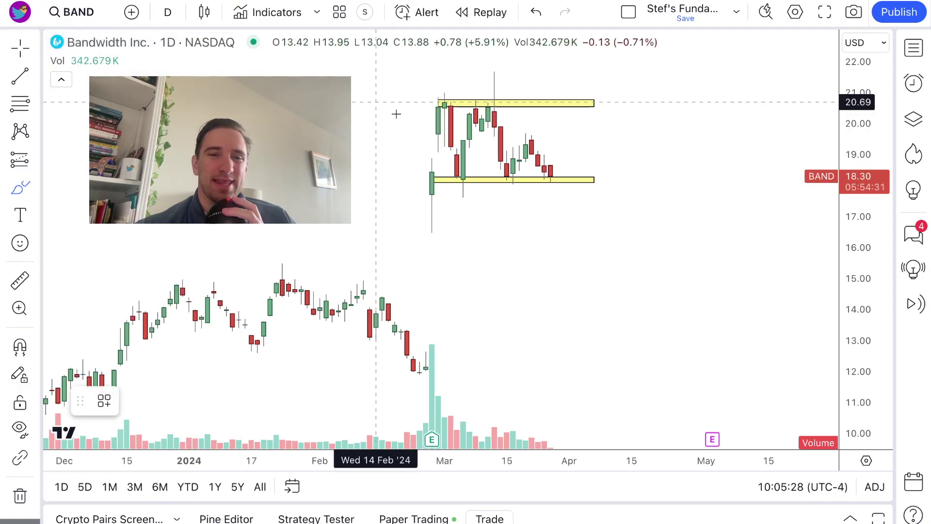
{"action": "mouse_move", "coordinate": [445, 89]}
{"action": "left_mouse_down"}
{"action": "mouse_move", "coordinate": [438, 92]}
{"action": "mouse_move", "coordinate": [500, 94]}
{"action": "mouse_move", "coordinate": [486, 104]}
{"action": "mouse_move", "coordinate": [499, 104]}
{"action": "left_mouse_up"}
{"action": "mouse_move", "coordinate": [473, 170]}
{"action": "left_mouse_down"}
{"action": "mouse_move", "coordinate": [431, 178]}
{"action": "mouse_move", "coordinate": [500, 171]}
{"action": "mouse_move", "coordinate": [495, 182]}
{"action": "mouse_move", "coordinate": [513, 187]}
{"action": "mouse_move", "coordinate": [504, 166]}
{"action": "mouse_move", "coordinate": [537, 179]}
{"action": "mouse_move", "coordinate": [560, 174]}
{"action": "left_mouse_up"}
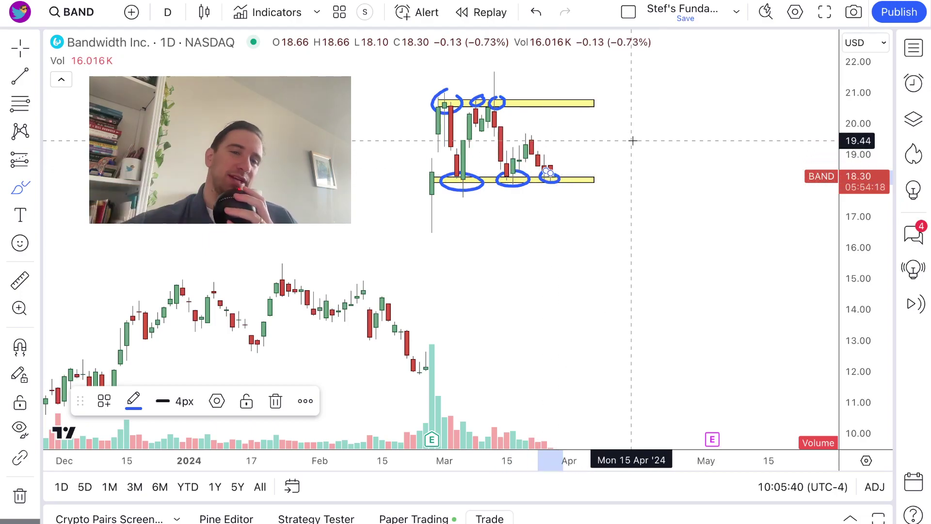
{"action": "mouse_move", "coordinate": [557, 177]}
{"action": "left_mouse_down"}
{"action": "mouse_move", "coordinate": [574, 113]}
{"action": "mouse_move", "coordinate": [584, 170]}
{"action": "mouse_move", "coordinate": [603, 116]}
{"action": "left_mouse_up"}
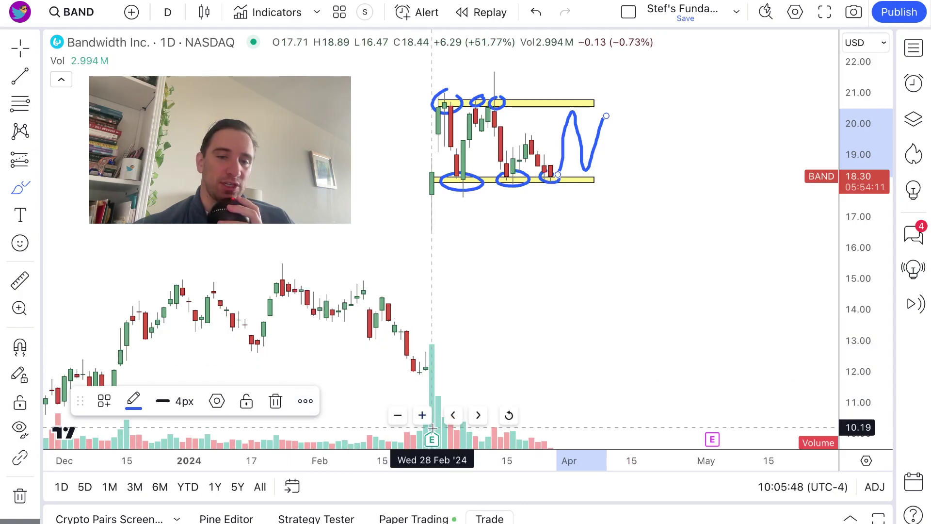
Step: Brush a blue circle around the last candles before the gap, near 12 to 13, and delete it
{"action": "mouse_move", "coordinate": [421, 333]}
{"action": "left_mouse_down"}
{"action": "mouse_move", "coordinate": [431, 376]}
{"action": "mouse_move", "coordinate": [426, 328]}
{"action": "left_mouse_up"}
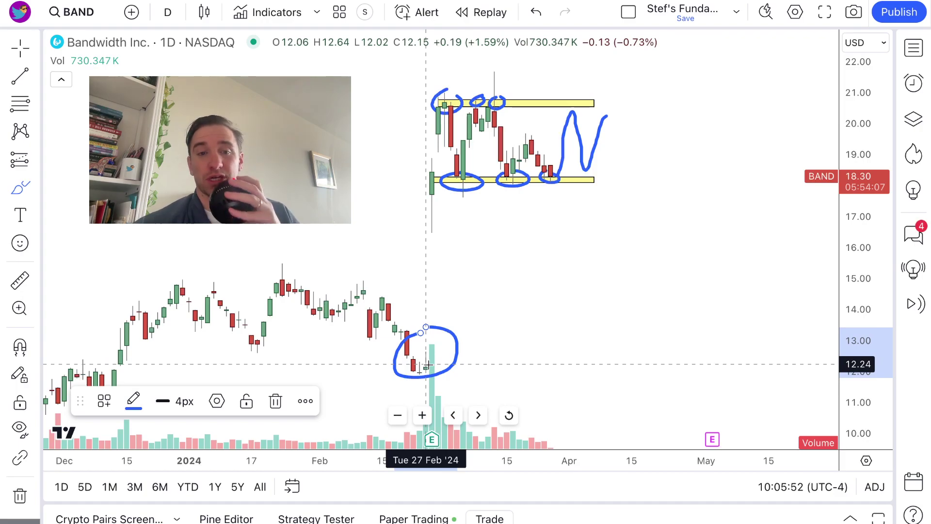
{"action": "key", "text": "Delete"}
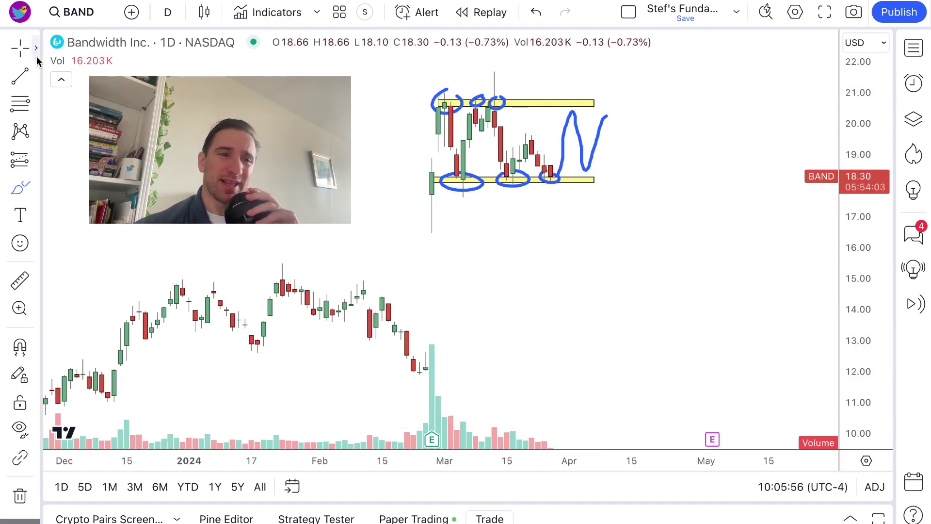
{"action": "left_click", "coordinate": [20, 59]}
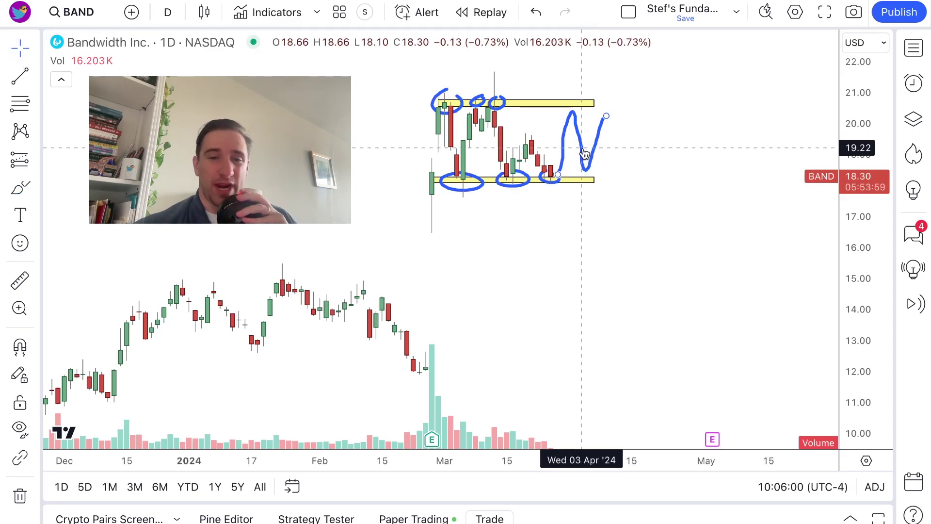
Step: Delete the N-shaped zigzag after the last candle and brush a blue circle around the early-April end of the upper yellow rectangle
{"action": "left_click", "coordinate": [585, 154]}
{"action": "key", "text": "Delete"}
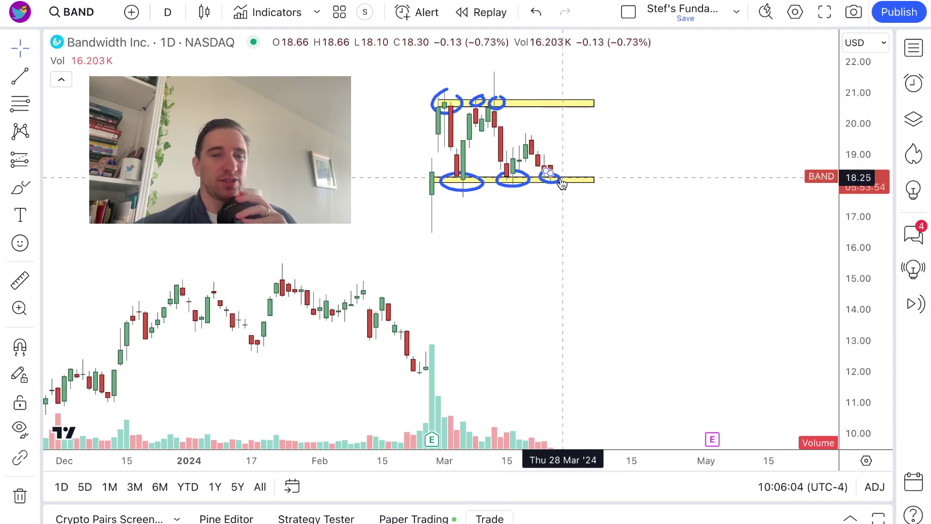
{"action": "left_click", "coordinate": [30, 186]}
{"action": "left_click", "coordinate": [83, 35]}
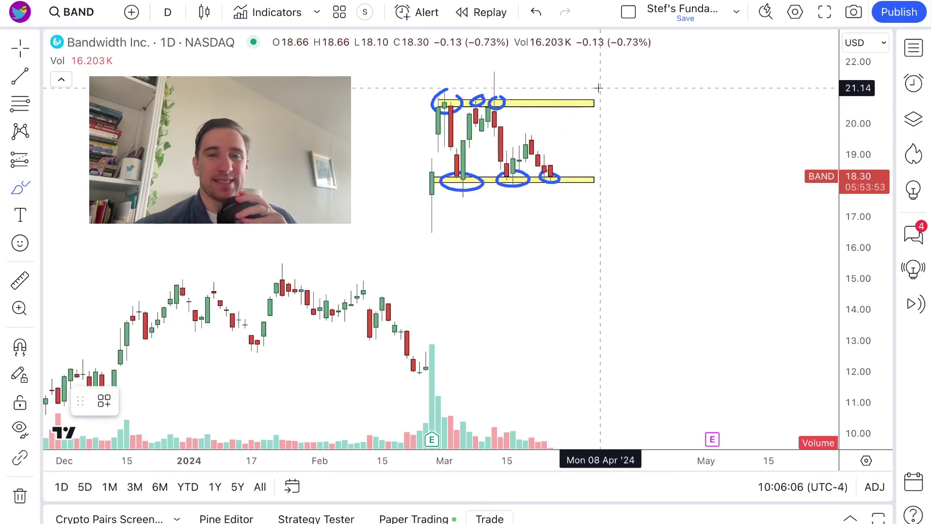
{"action": "left_click_drag", "start_coordinate": [580, 93], "coordinate": [580, 91]}
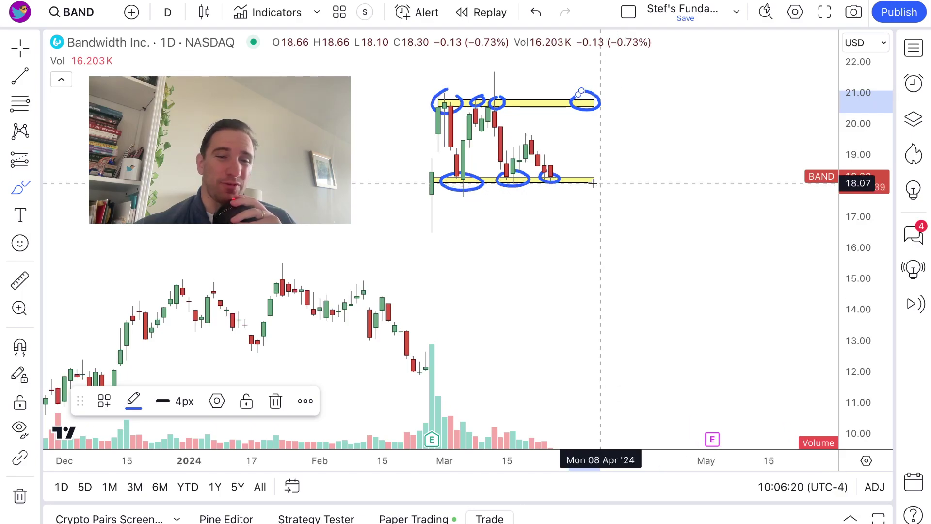
Step: Brush a blue breakdown curve from the last candle to about 16 below the lower yellow rectangle, and undo it
{"action": "mouse_move", "coordinate": [548, 175]}
{"action": "left_mouse_down"}
{"action": "mouse_move", "coordinate": [571, 202]}
{"action": "mouse_move", "coordinate": [575, 227]}
{"action": "mouse_move", "coordinate": [563, 240]}
{"action": "mouse_move", "coordinate": [583, 226]}
{"action": "left_mouse_up"}
{"action": "key", "text": "ctrl+z"}
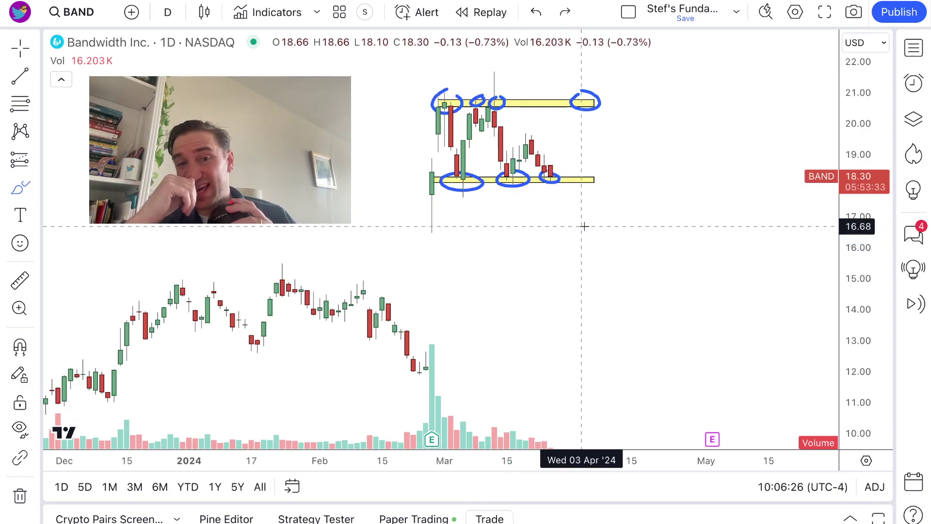
{"action": "left_click_drag", "start_coordinate": [551, 176], "coordinate": [587, 240]}
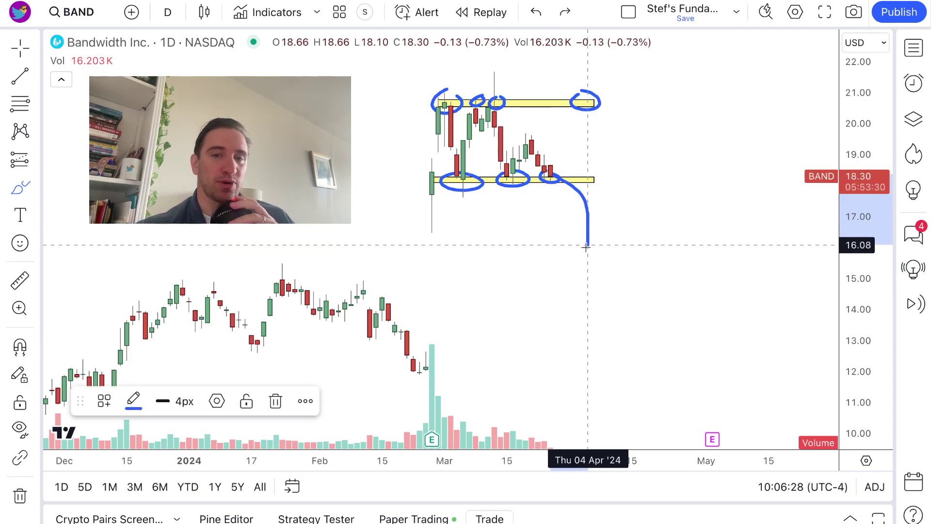
{"action": "key", "text": "ctrl+z"}
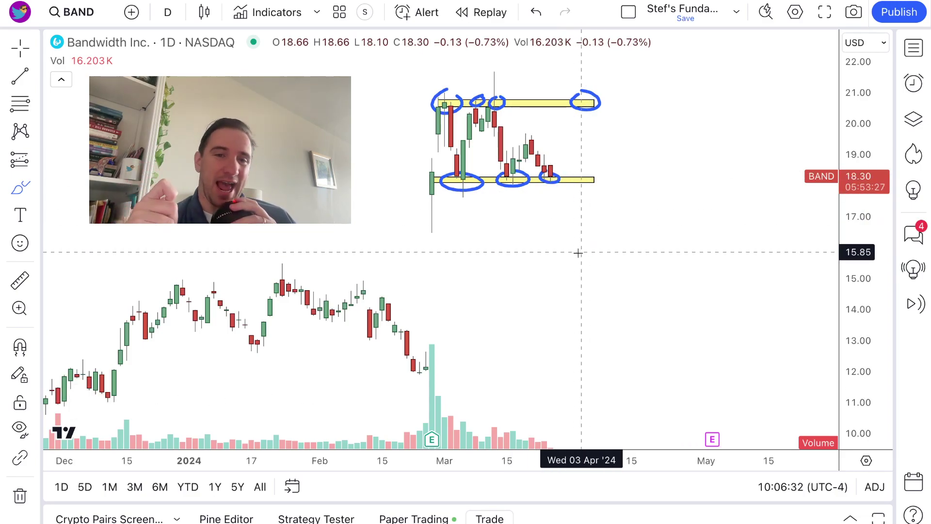
{"action": "left_click", "coordinate": [19, 54]}
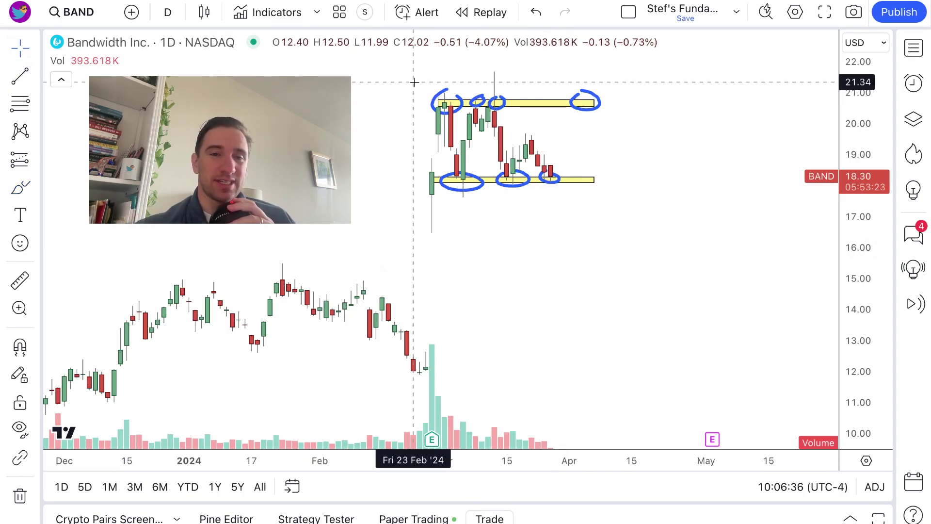
Step: Brush a blue arrow pointing at the post-earnings volume spike and lower it onto the volume bars
{"action": "scroll", "coordinate": [524, 272], "scroll_direction": "down", "scroll_amount": 1}
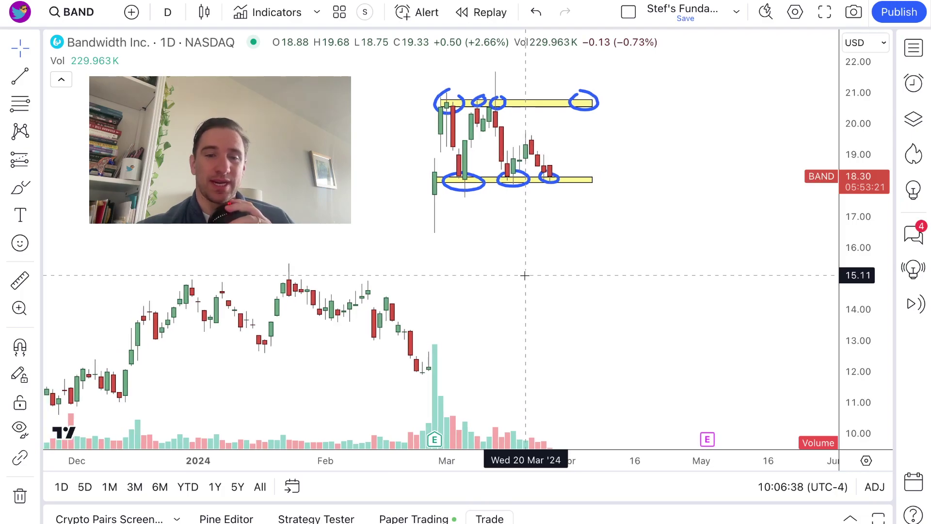
{"action": "left_click", "coordinate": [22, 194]}
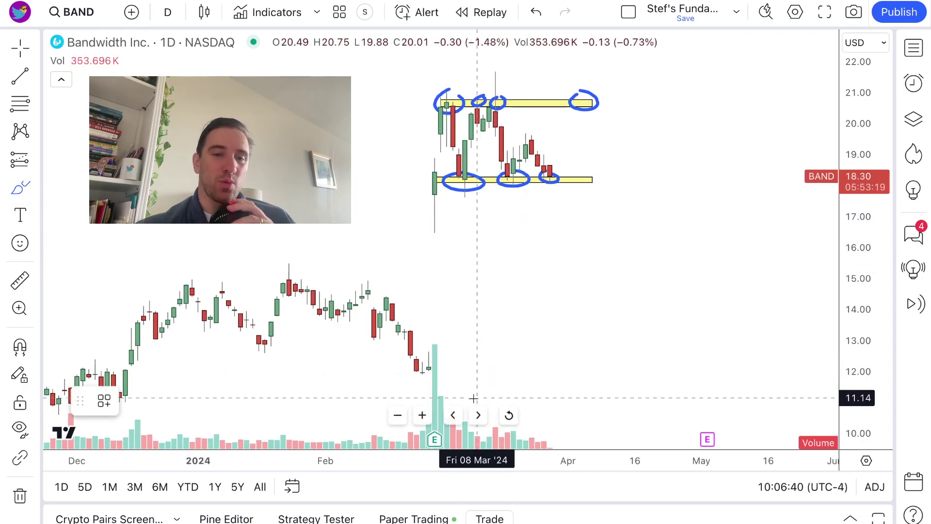
{"action": "left_click_drag", "start_coordinate": [484, 342], "coordinate": [439, 422]}
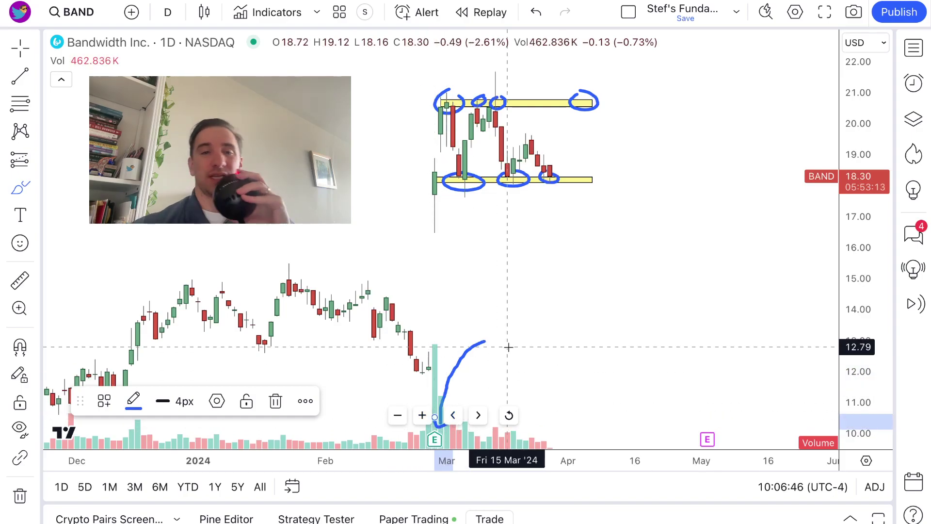
{"action": "scroll", "coordinate": [509, 347], "scroll_direction": "left", "scroll_amount": 8}
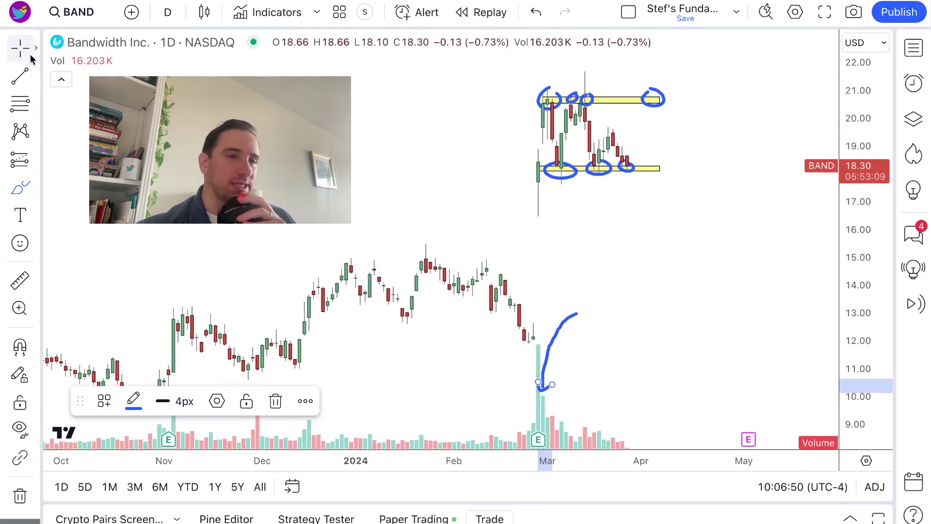
{"action": "mouse_move", "coordinate": [545, 388]}
{"action": "left_mouse_down"}
{"action": "mouse_move", "coordinate": [544, 425]}
{"action": "mouse_move", "coordinate": [548, 343]}
{"action": "mouse_move", "coordinate": [536, 329]}
{"action": "mouse_move", "coordinate": [562, 356]}
{"action": "mouse_move", "coordinate": [553, 361]}
{"action": "left_mouse_up"}
{"action": "left_click", "coordinate": [611, 378]}
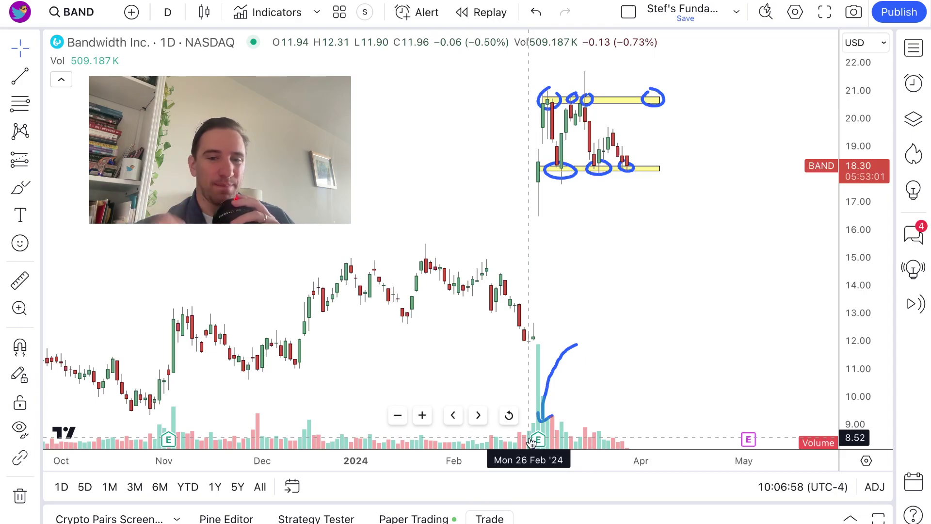
Step: Switch the BAND chart from the daily to the weekly interval
{"action": "left_click_drag", "start_coordinate": [596, 256], "coordinate": [512, 258]}
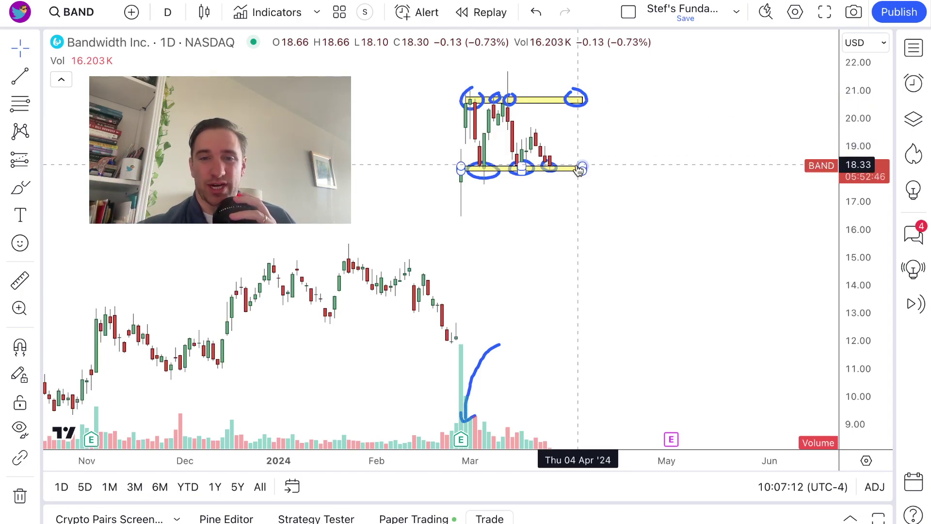
{"action": "scroll", "coordinate": [613, 215], "scroll_direction": "down", "scroll_amount": 1}
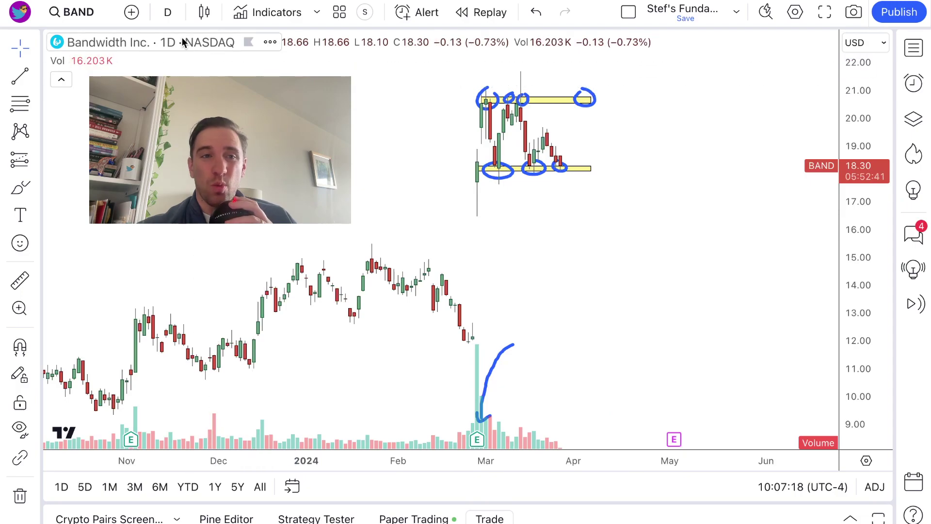
{"action": "left_click", "coordinate": [167, 14]}
{"action": "left_click", "coordinate": [201, 286]}
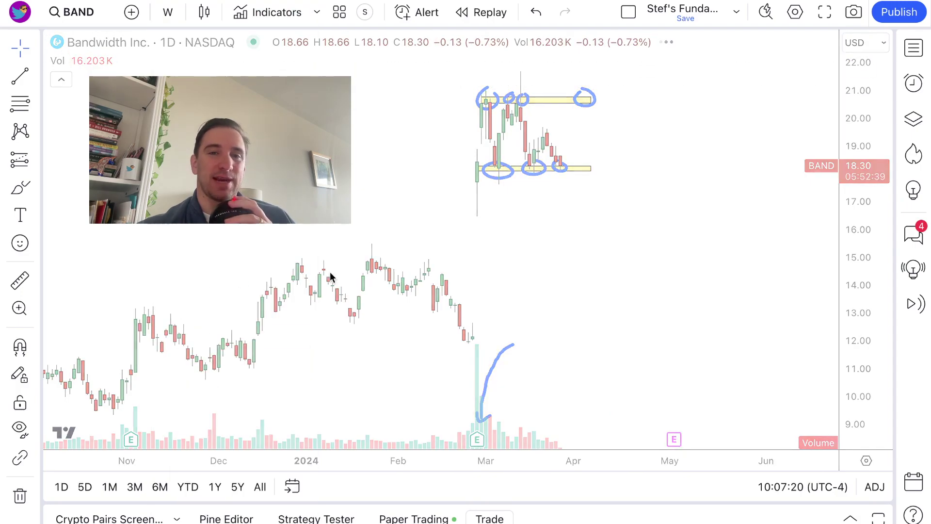
{"action": "scroll", "coordinate": [566, 349], "scroll_direction": "up", "scroll_amount": 1}
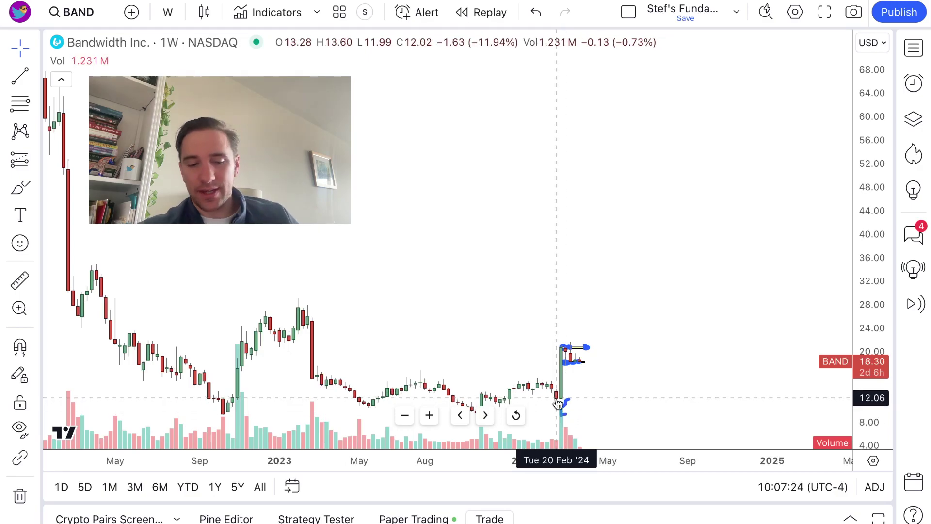
Step: Delete the blue arrow at the volume spike and the old text note about patience, research, fundamentals and risk management
{"action": "left_click", "coordinate": [564, 405]}
{"action": "left_click", "coordinate": [530, 300]}
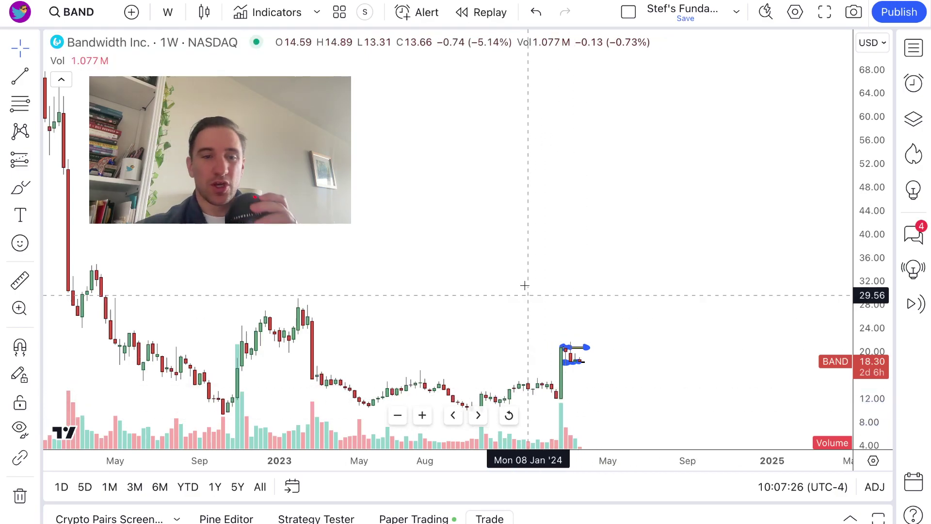
{"action": "scroll", "coordinate": [518, 273], "scroll_direction": "down", "scroll_amount": 3}
{"action": "scroll", "coordinate": [518, 273], "scroll_direction": "left", "scroll_amount": 2}
{"action": "left_click", "coordinate": [426, 150]}
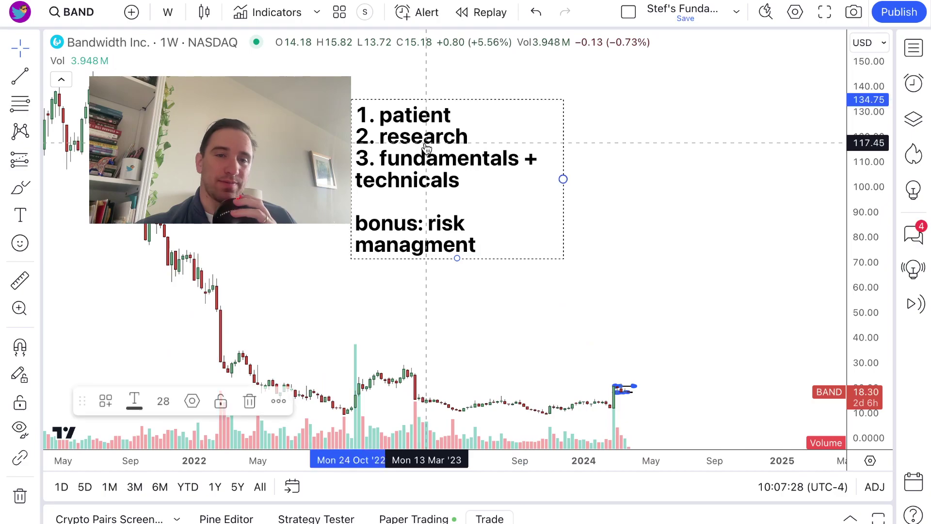
{"action": "key", "text": "Delete"}
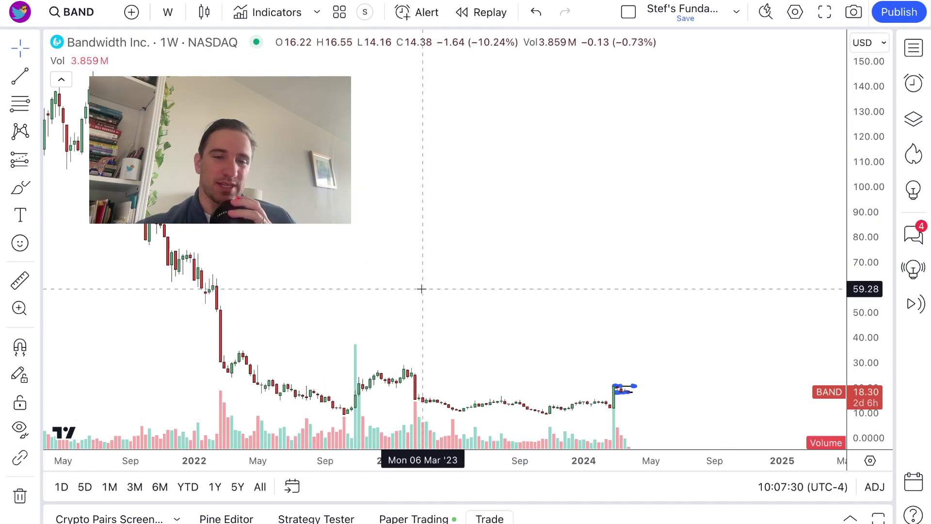
Step: Brush a blue path rising from the last weekly candle toward about 29, and circle the late-2022 to early-2023 highs
{"action": "left_click_drag", "start_coordinate": [420, 289], "coordinate": [394, 295]}
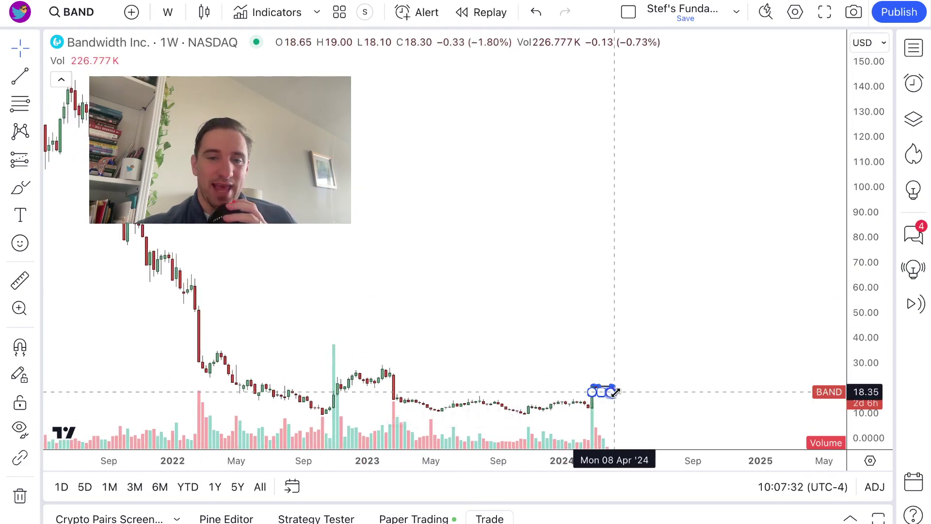
{"action": "left_click", "coordinate": [20, 188]}
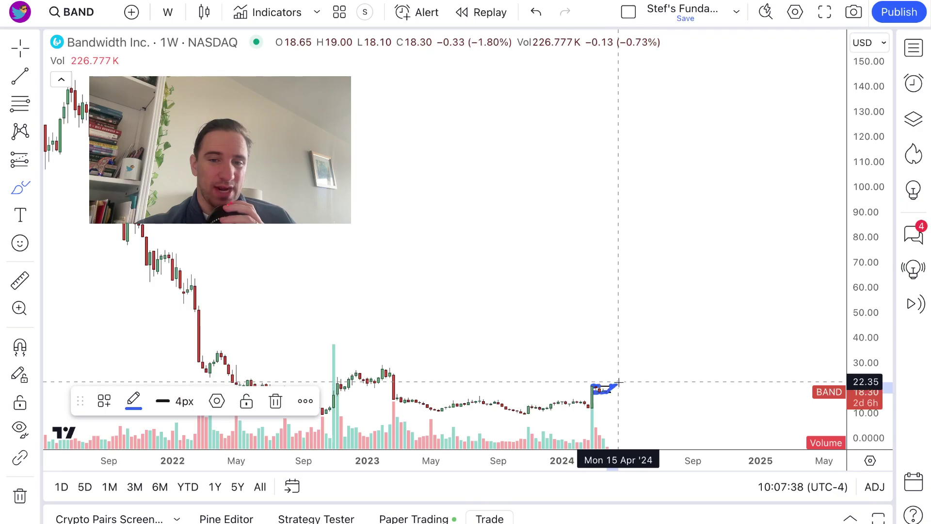
{"action": "left_click_drag", "start_coordinate": [628, 381], "coordinate": [645, 366]}
{"action": "mouse_move", "coordinate": [405, 359]}
{"action": "left_mouse_down"}
{"action": "mouse_move", "coordinate": [338, 381]}
{"action": "mouse_move", "coordinate": [405, 364]}
{"action": "mouse_move", "coordinate": [393, 359]}
{"action": "left_mouse_up"}
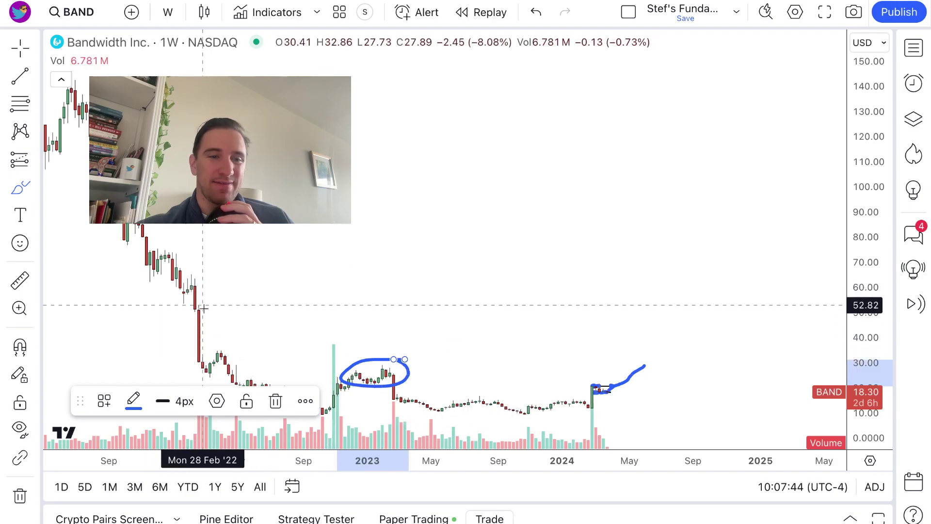
{"action": "scroll", "coordinate": [195, 277], "scroll_direction": "down", "scroll_amount": 5}
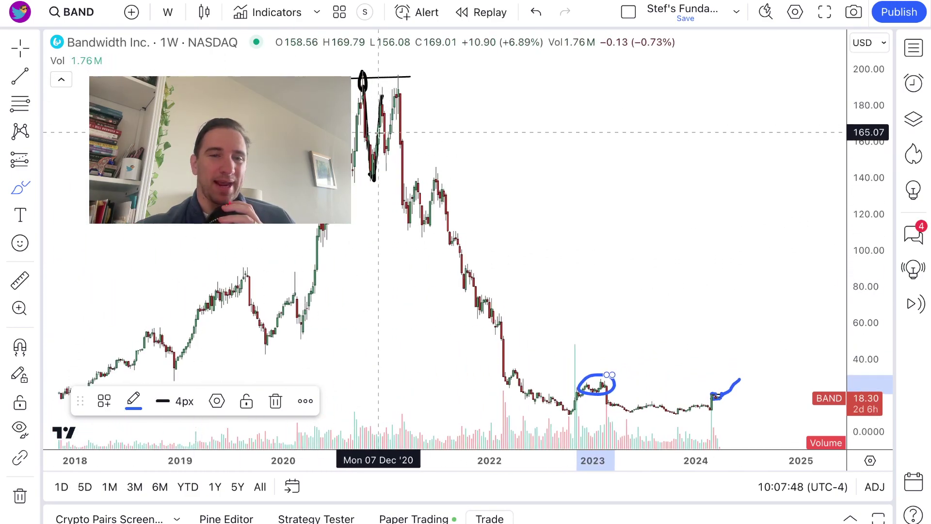
{"action": "scroll", "coordinate": [472, 339], "scroll_direction": "right", "scroll_amount": 5}
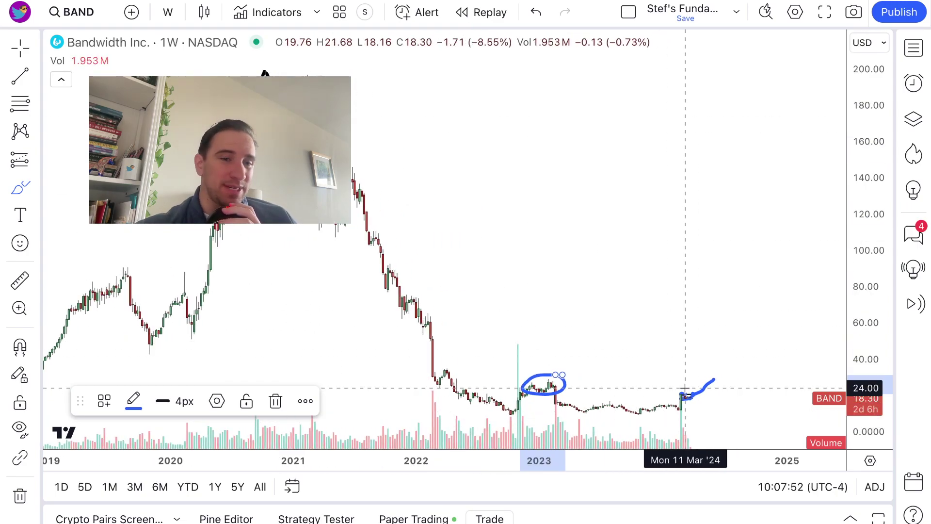
{"action": "left_click", "coordinate": [20, 47]}
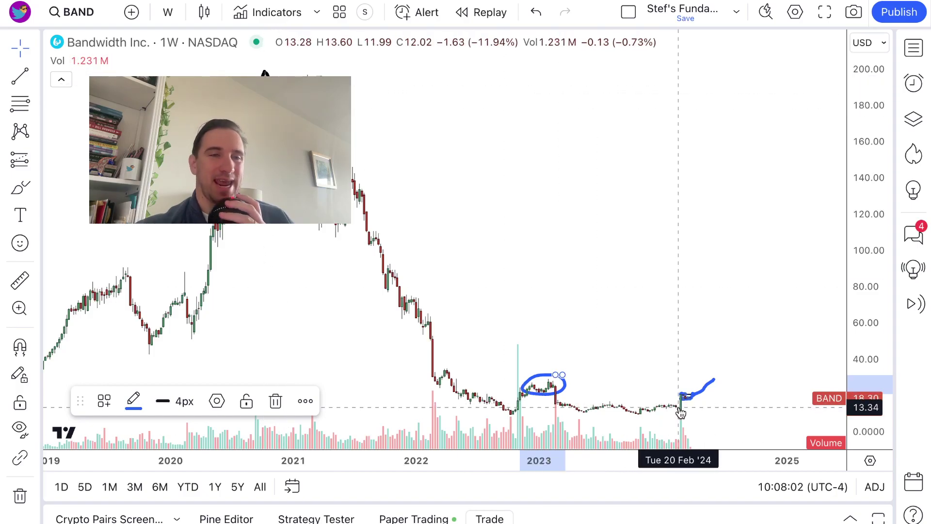
Step: Delete the yellow rectangles, their blue circles and the rising blue path around the most recent weekly candles together
{"action": "scroll", "coordinate": [652, 336], "scroll_direction": "right", "scroll_amount": 3}
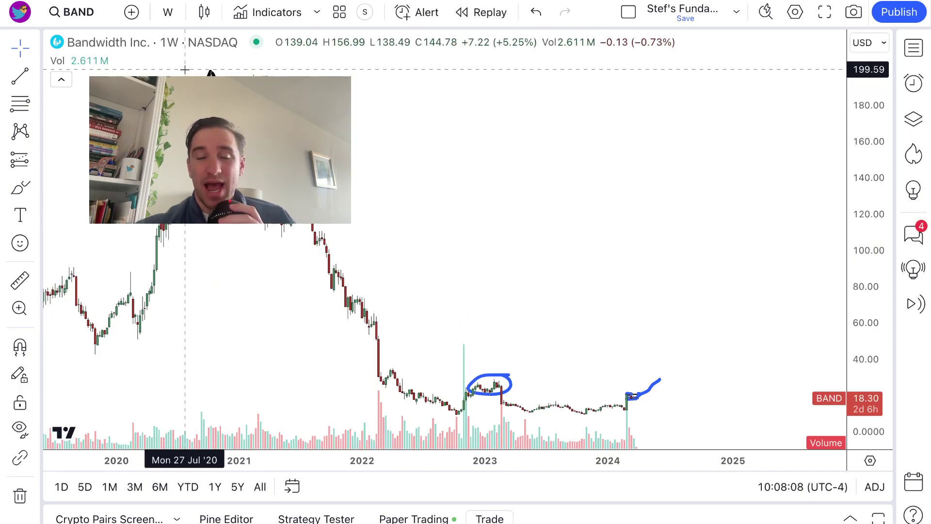
{"action": "scroll", "coordinate": [427, 264], "scroll_direction": "up", "scroll_amount": 10}
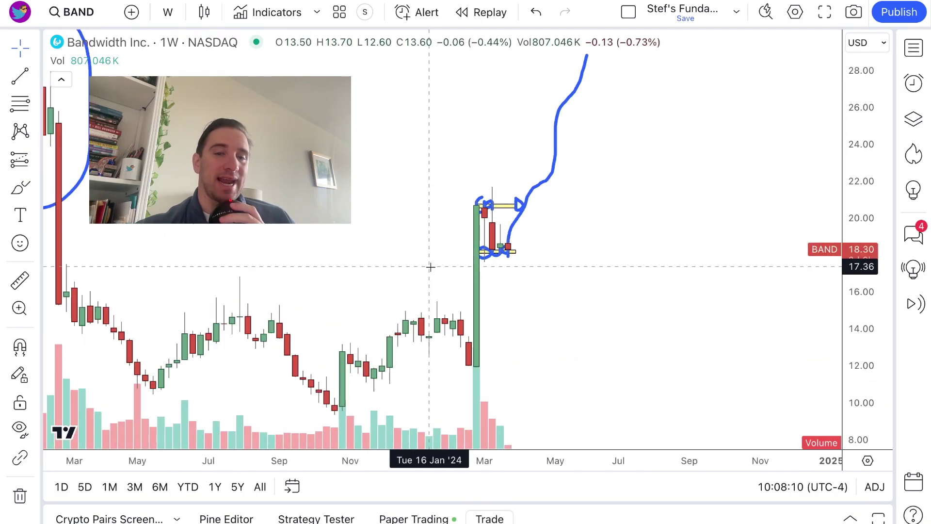
{"action": "scroll", "coordinate": [478, 160], "scroll_direction": "right", "scroll_amount": 5}
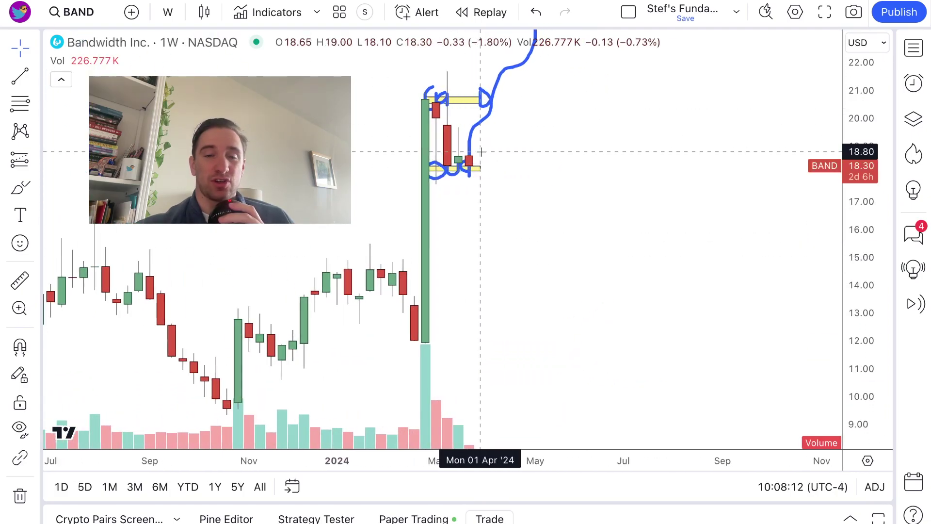
{"action": "left_click_drag", "start_coordinate": [869, 182], "coordinate": [854, 352]}
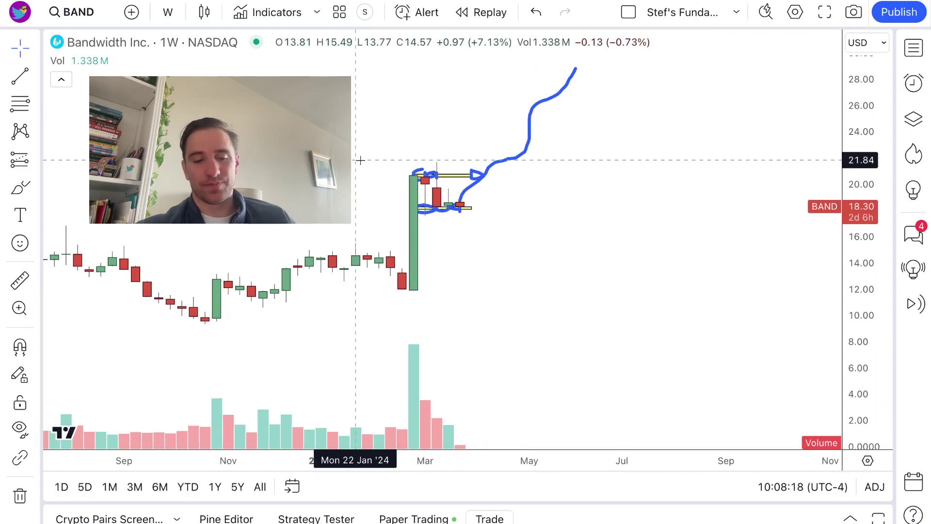
{"action": "left_click", "coordinate": [528, 126]}
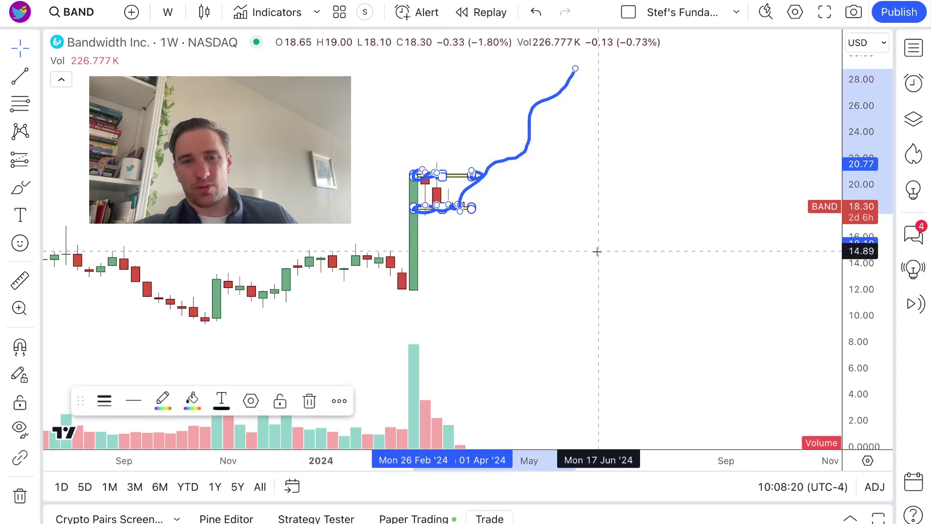
{"action": "key", "text": "Delete"}
Step: Delete the blue circle around the late-2022 to early-2023 highs
{"action": "scroll", "coordinate": [597, 251], "scroll_direction": "down", "scroll_amount": 3}
{"action": "scroll", "coordinate": [597, 251], "scroll_direction": "down", "scroll_amount": 5}
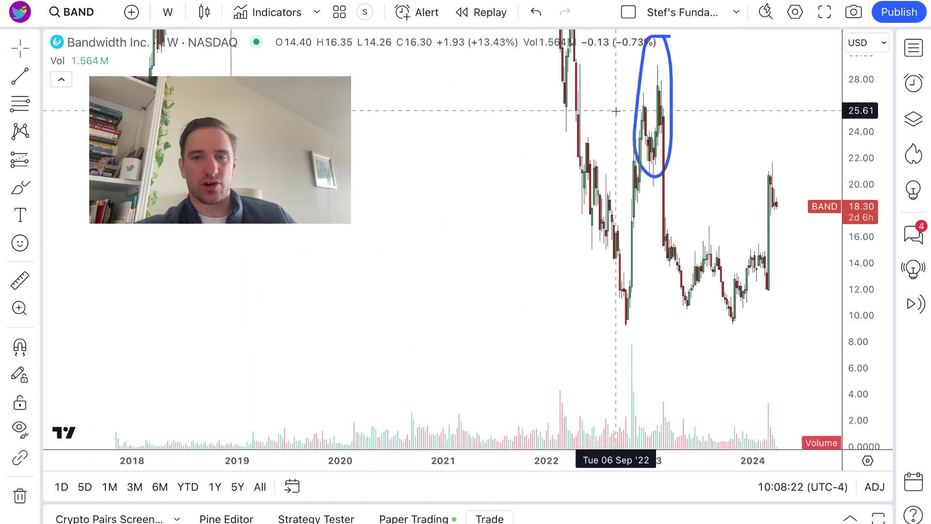
{"action": "left_click", "coordinate": [670, 98]}
{"action": "key", "text": "Delete"}
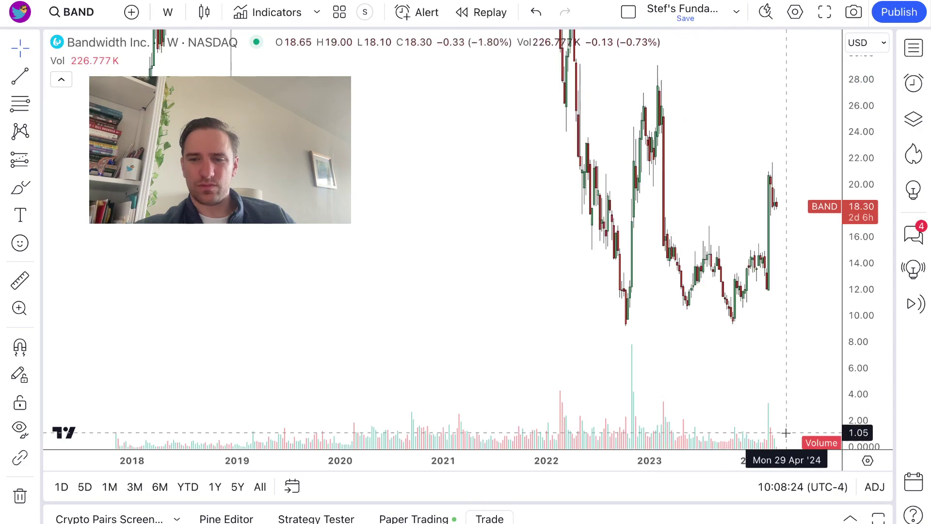
Step: Fit the price scale to the full weekly history and delete the black line and brush marks at the 2020–2021 highs
{"action": "left_click", "coordinate": [852, 439]}
{"action": "mouse_move", "coordinate": [558, 180]}
{"action": "left_mouse_down"}
{"action": "mouse_move", "coordinate": [374, 76]}
{"action": "mouse_move", "coordinate": [370, 66]}
{"action": "left_mouse_up"}
{"action": "key", "text": "Delete"}
{"action": "left_click_drag", "start_coordinate": [667, 264], "coordinate": [598, 264]}
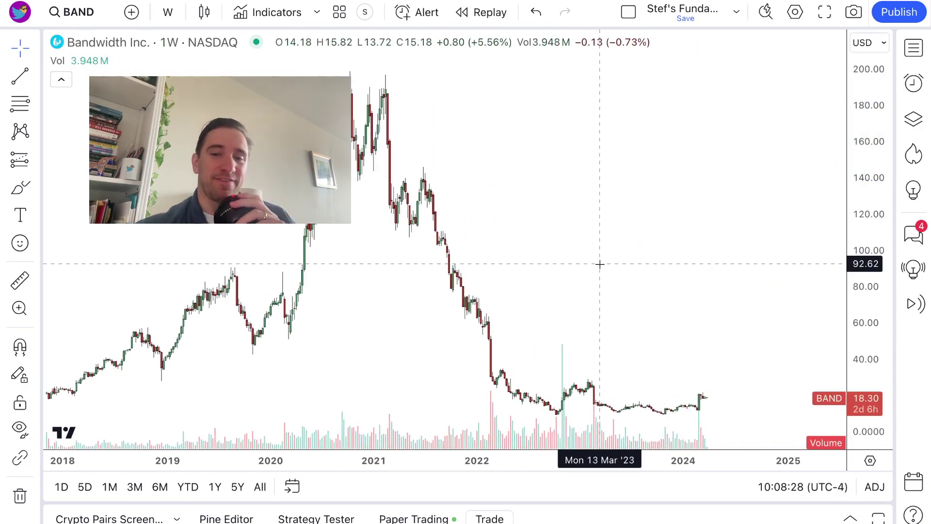
{"action": "scroll", "coordinate": [599, 271], "scroll_direction": "up", "scroll_amount": 3}
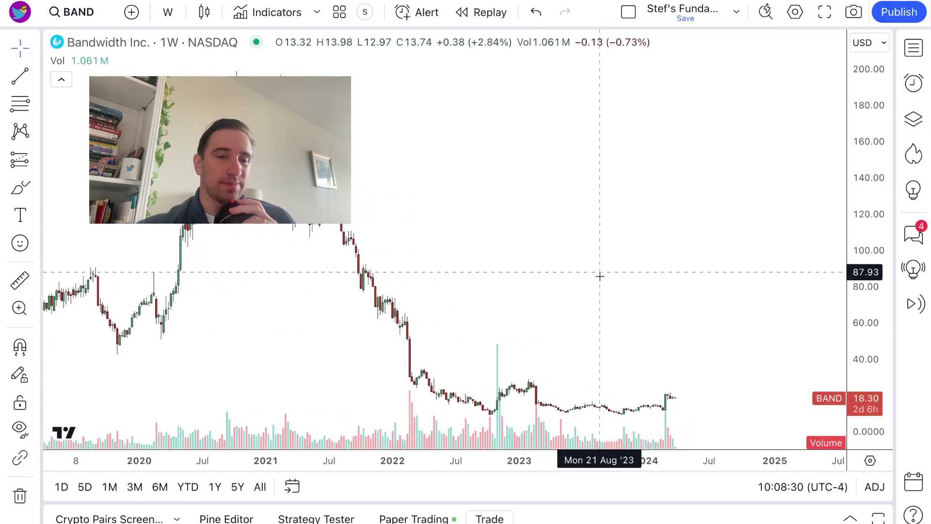
{"action": "scroll", "coordinate": [600, 272], "scroll_direction": "up", "scroll_amount": 3}
{"action": "scroll", "coordinate": [495, 272], "scroll_direction": "up", "scroll_amount": 2}
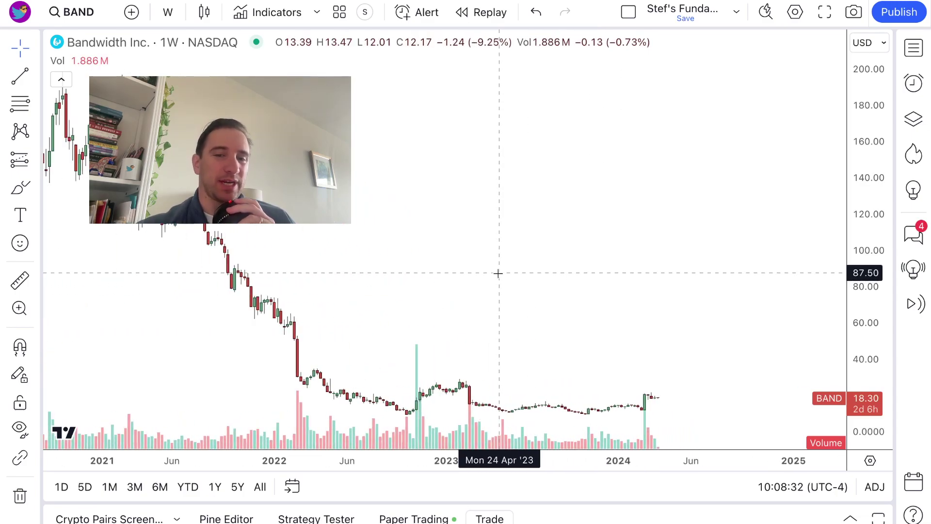
Step: Load the NASDAQ-listed lululemon athletica (LULU) chart and set its interval to 1 day
{"action": "scroll", "coordinate": [498, 274], "scroll_direction": "up", "scroll_amount": 5}
{"action": "scroll", "coordinate": [498, 273], "scroll_direction": "up", "scroll_amount": 2}
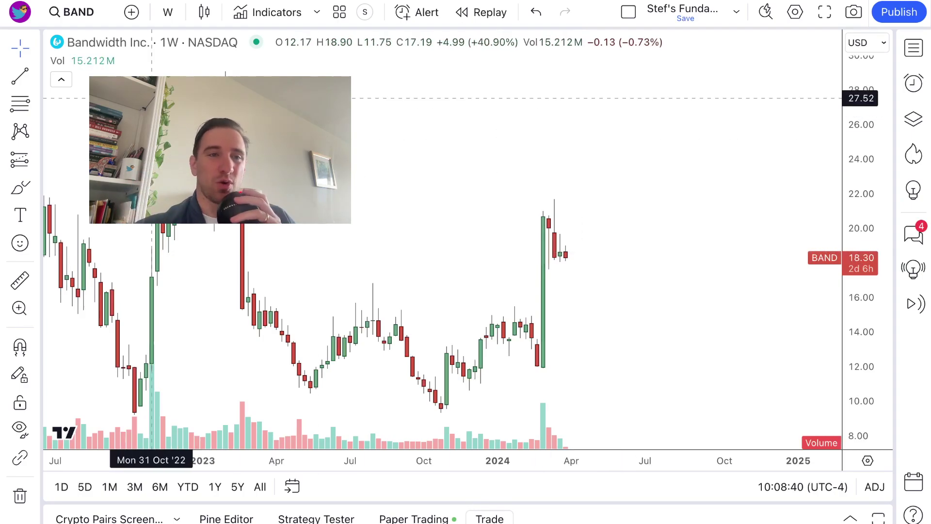
{"action": "left_click", "coordinate": [73, 12]}
{"action": "type", "text": "LULU"}
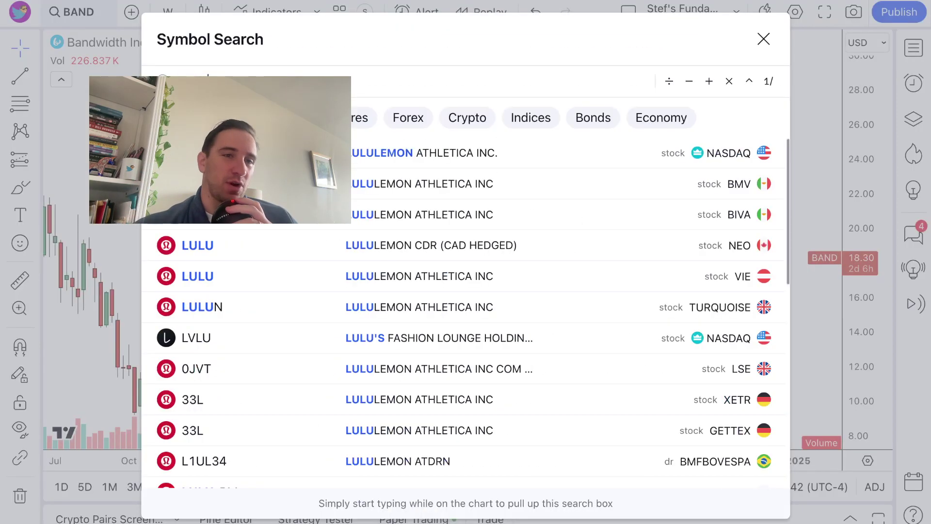
{"action": "key", "text": "Return"}
{"action": "left_click", "coordinate": [169, 13]}
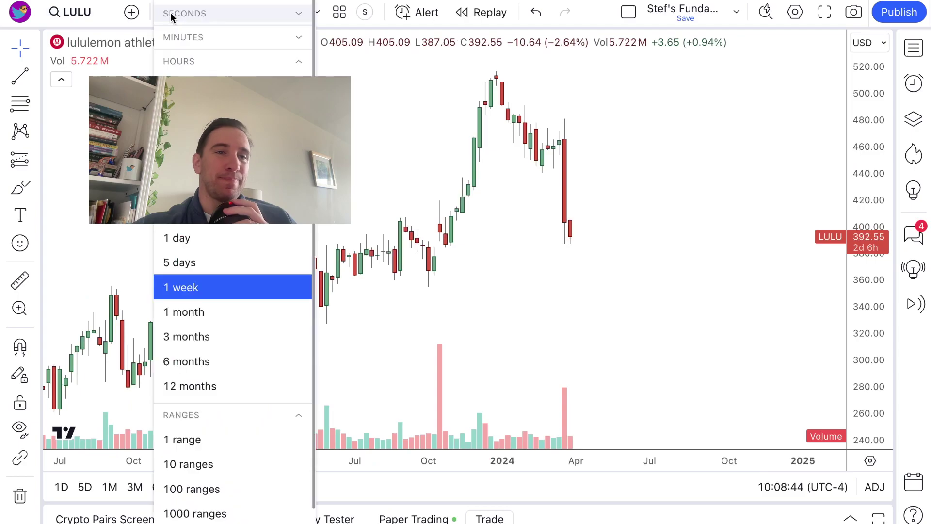
{"action": "left_click", "coordinate": [181, 238]}
Step: Draw a vertical trend line at the 21 March 2024 candle from about 477.56 down to about 388.77
{"action": "scroll", "coordinate": [502, 307], "scroll_direction": "left", "scroll_amount": 5}
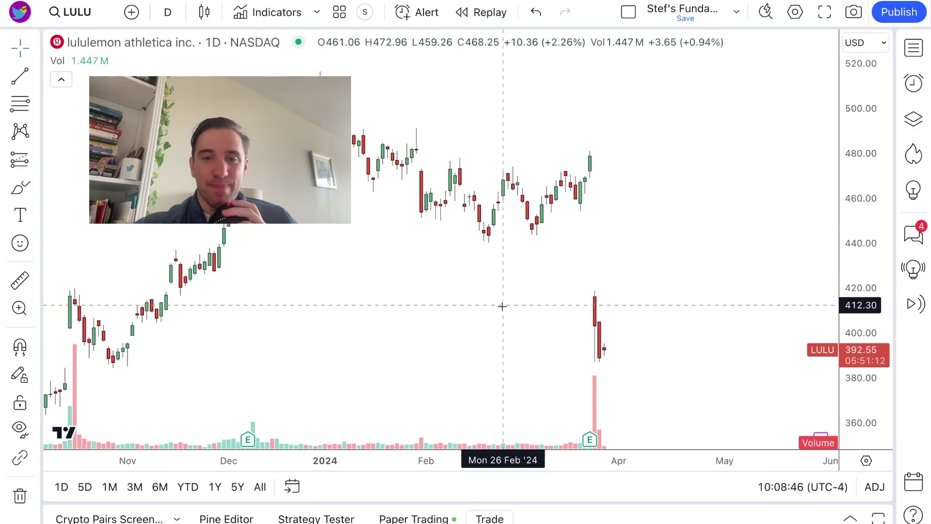
{"action": "left_click_drag", "start_coordinate": [502, 306], "coordinate": [425, 326]}
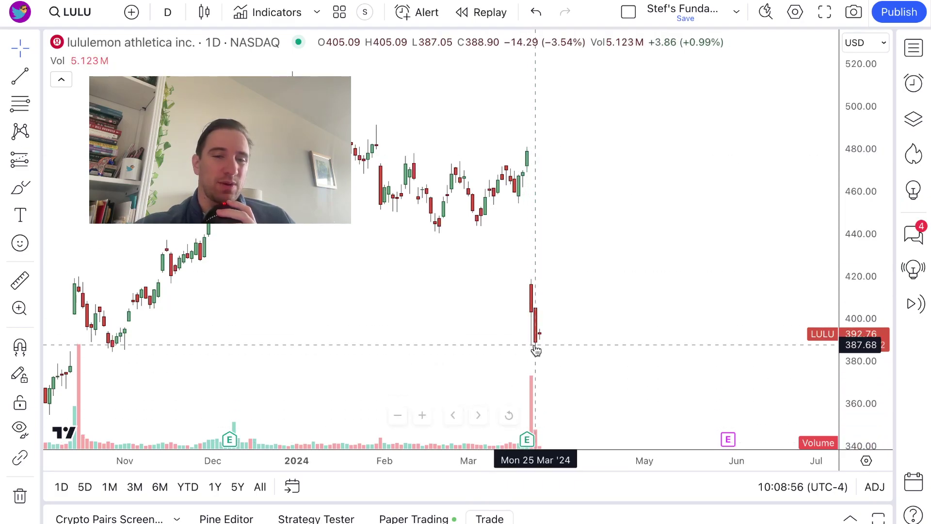
{"action": "left_click", "coordinate": [20, 76]}
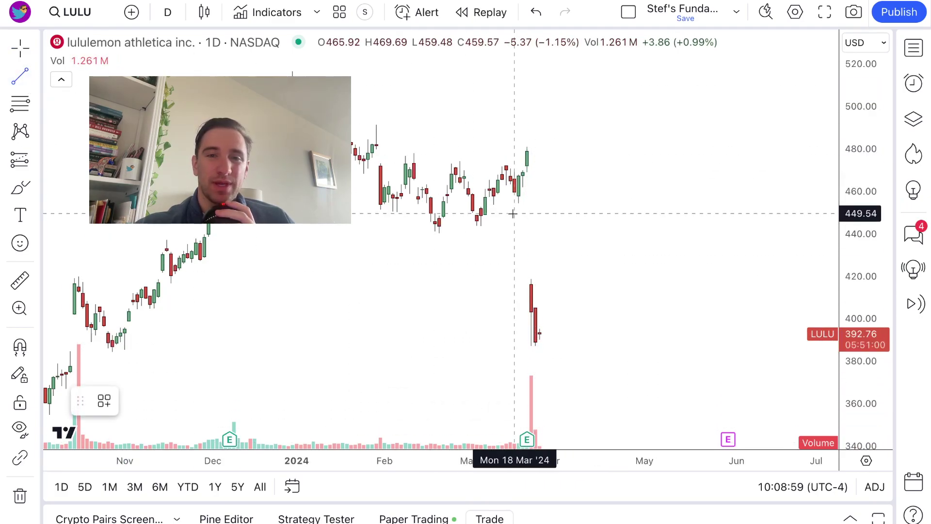
{"action": "left_click", "coordinate": [527, 153]}
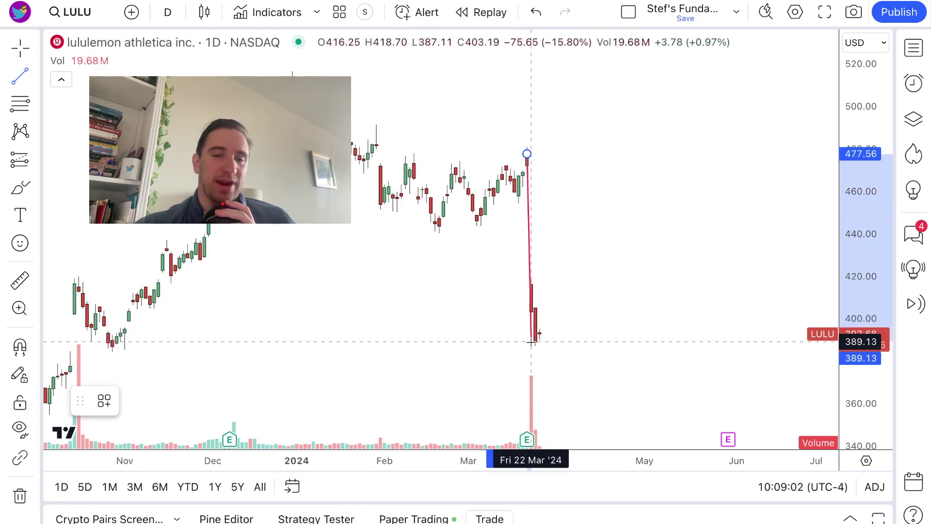
{"action": "left_click", "coordinate": [527, 342]}
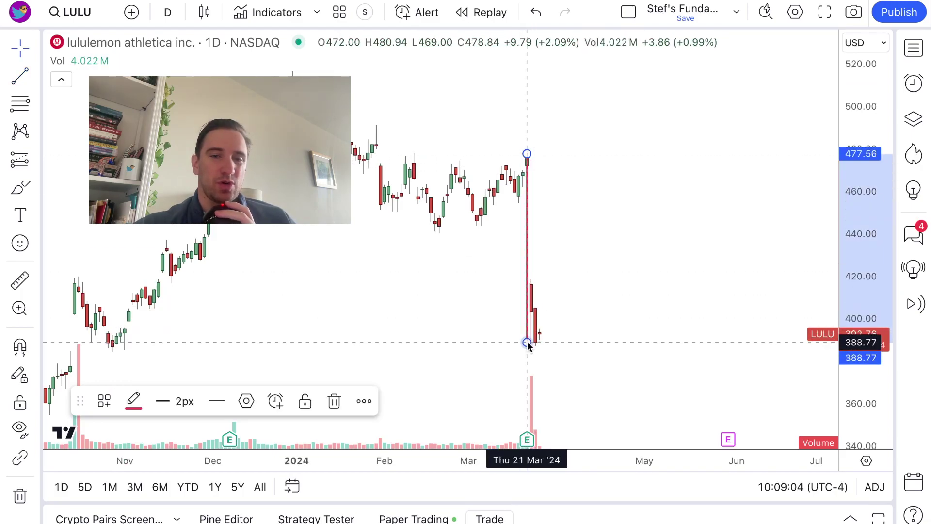
Step: Draw a horizontal trend line at about 416.43 from the first post-earnings candle's open toward mid-April, and adjust its position
{"action": "left_click", "coordinate": [538, 291]}
{"action": "left_click", "coordinate": [532, 284]}
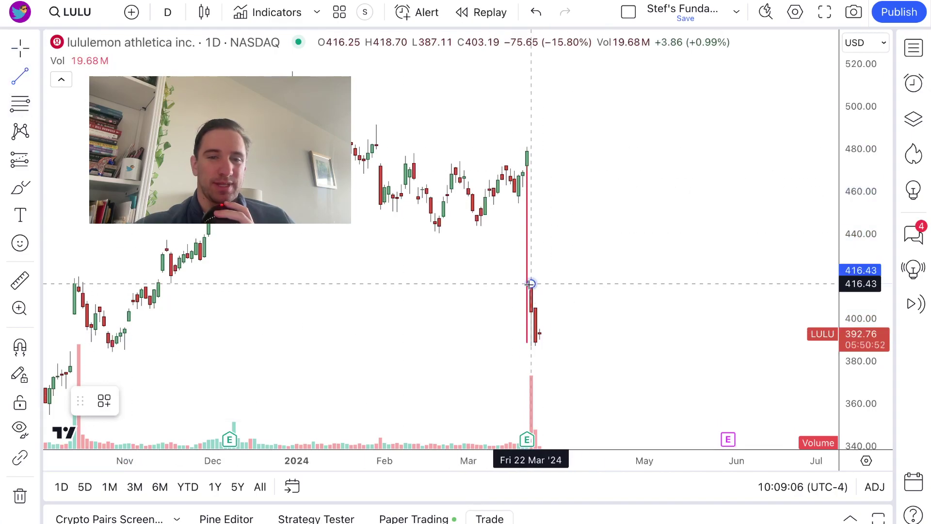
{"action": "left_click", "coordinate": [602, 284]}
{"action": "left_click_drag", "start_coordinate": [586, 284], "coordinate": [573, 285]}
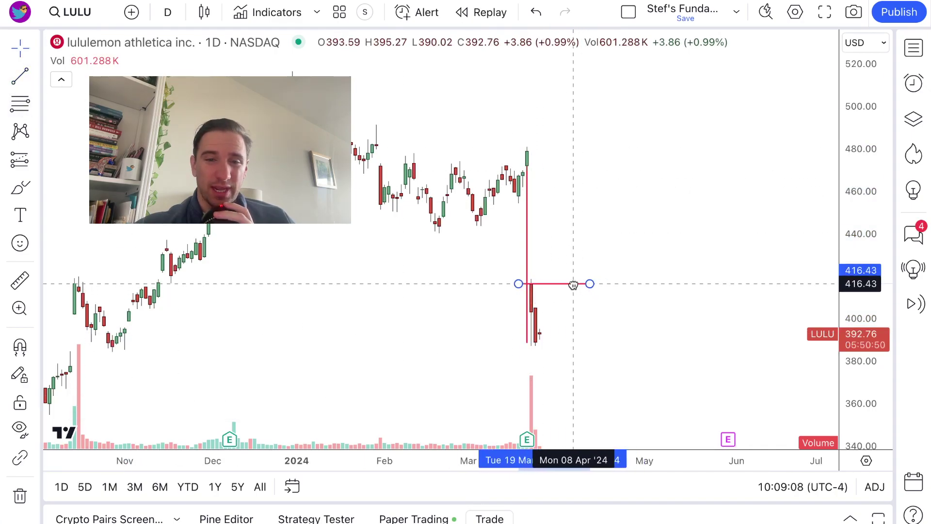
Step: Draw a line at about 388 along the post-earnings low and close the range box with a vertical edge in mid-April
{"action": "left_click", "coordinate": [21, 76]}
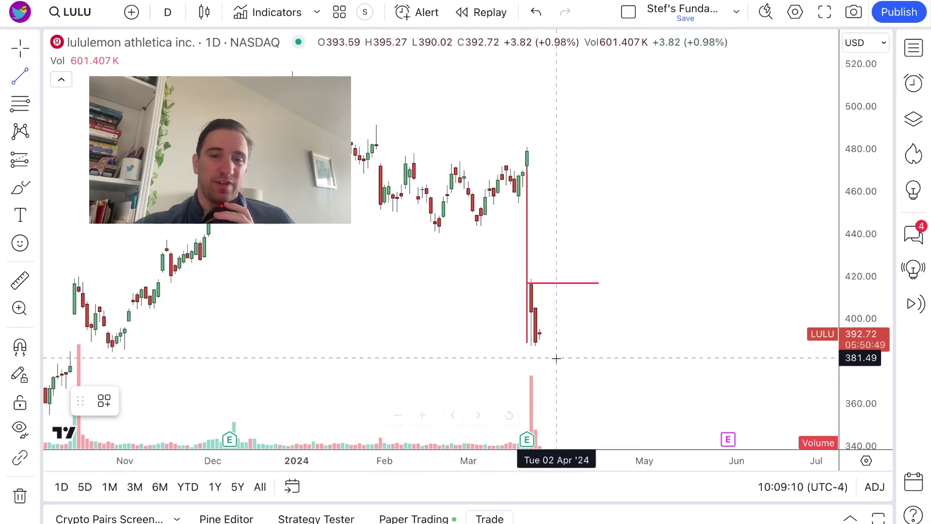
{"action": "left_click", "coordinate": [528, 344]}
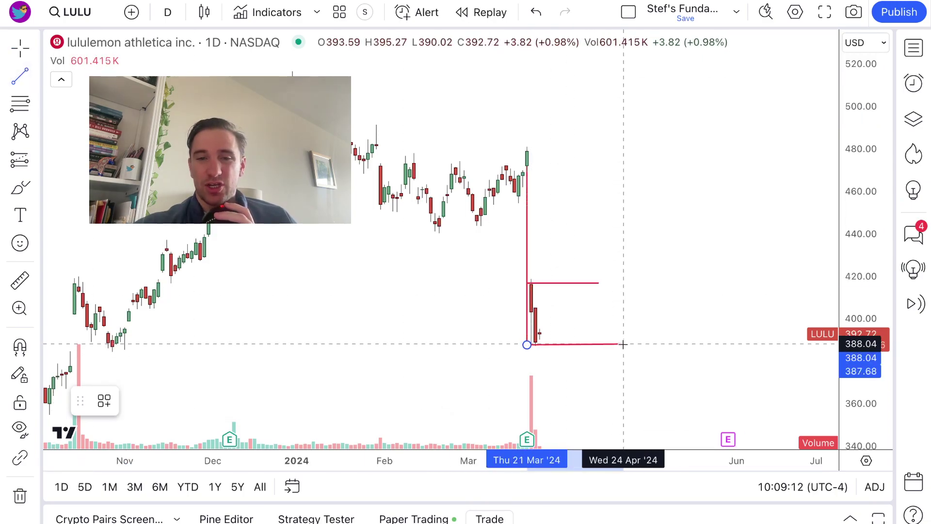
{"action": "left_click", "coordinate": [597, 343]}
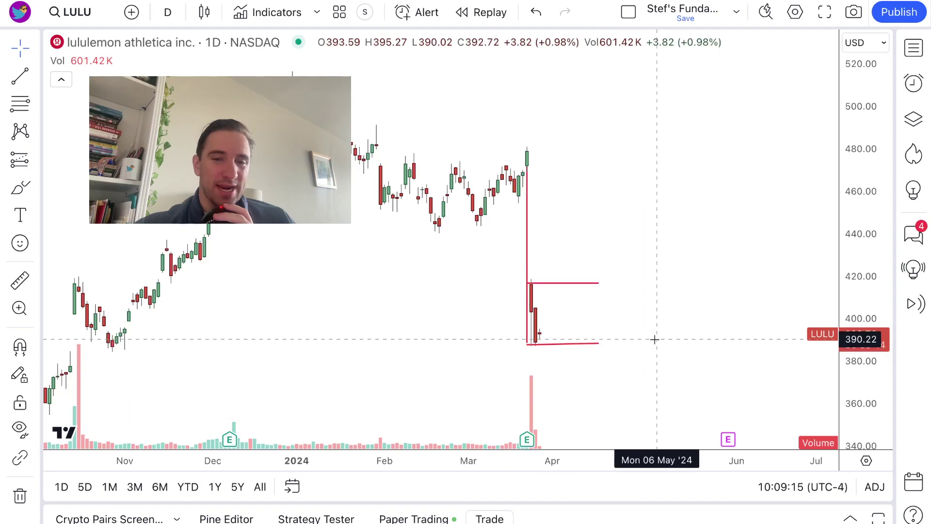
{"action": "left_click", "coordinate": [15, 83]}
{"action": "left_click", "coordinate": [598, 282]}
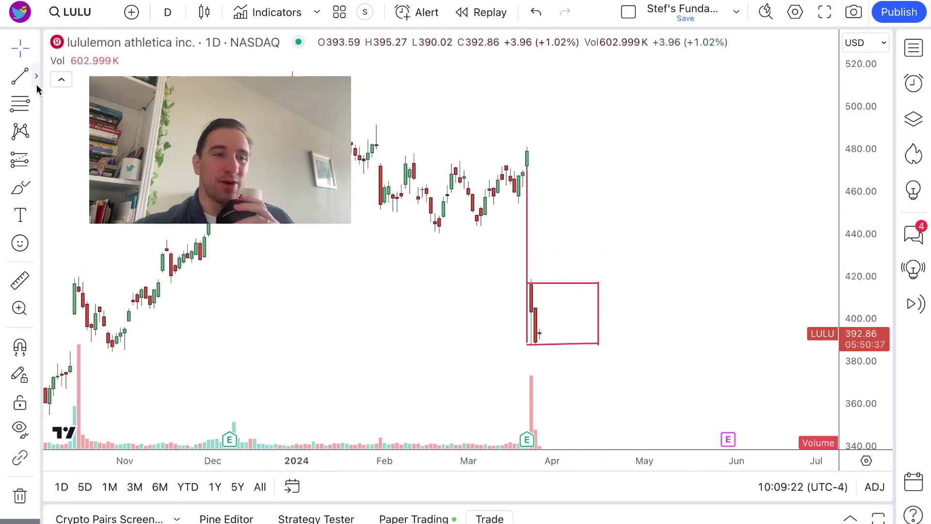
Step: Divide the post-earnings range box with two horizontal trend lines, at about 408.5 and about 400
{"action": "left_click", "coordinate": [21, 76]}
{"action": "left_click", "coordinate": [526, 299]}
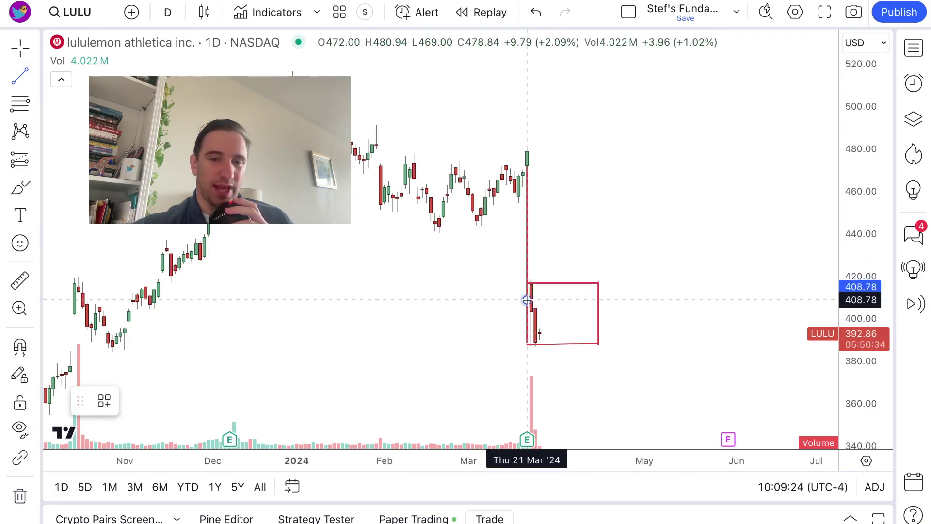
{"action": "left_click", "coordinate": [598, 301]}
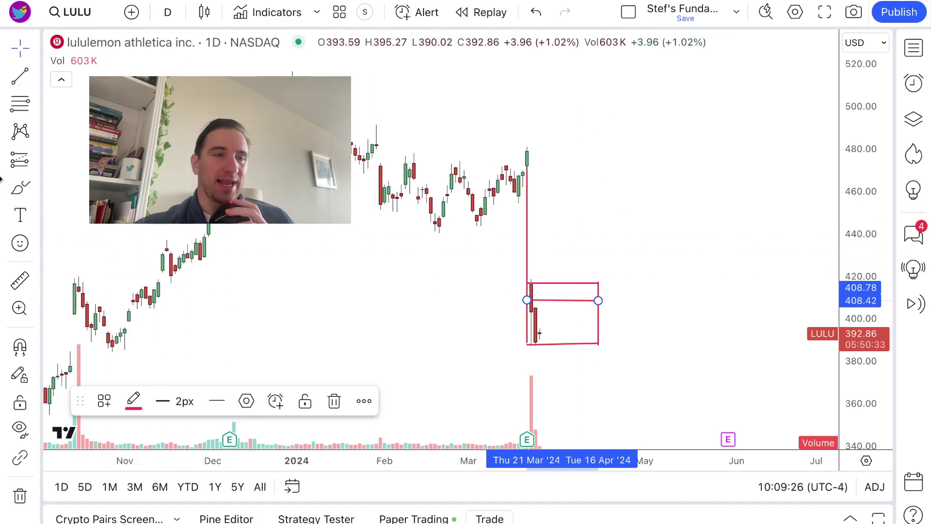
{"action": "left_click", "coordinate": [20, 80]}
{"action": "left_click", "coordinate": [527, 317]}
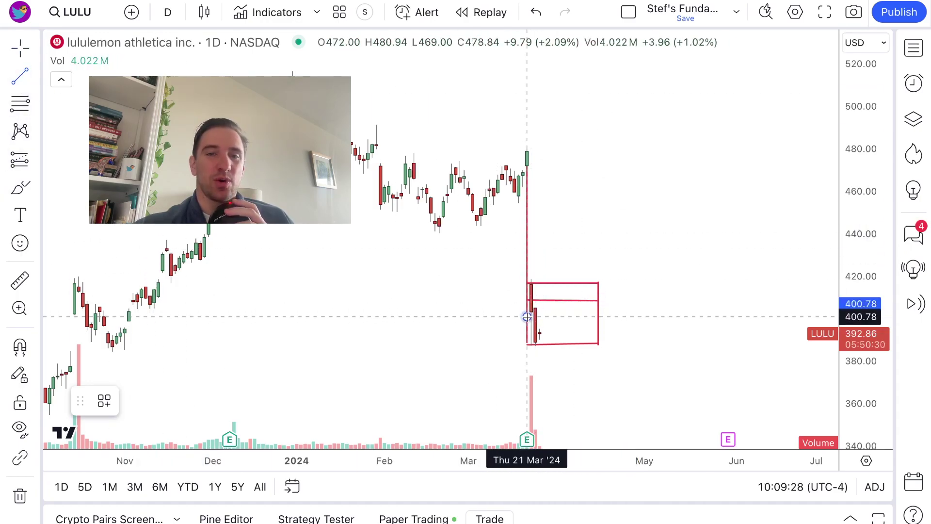
{"action": "left_click", "coordinate": [599, 320]}
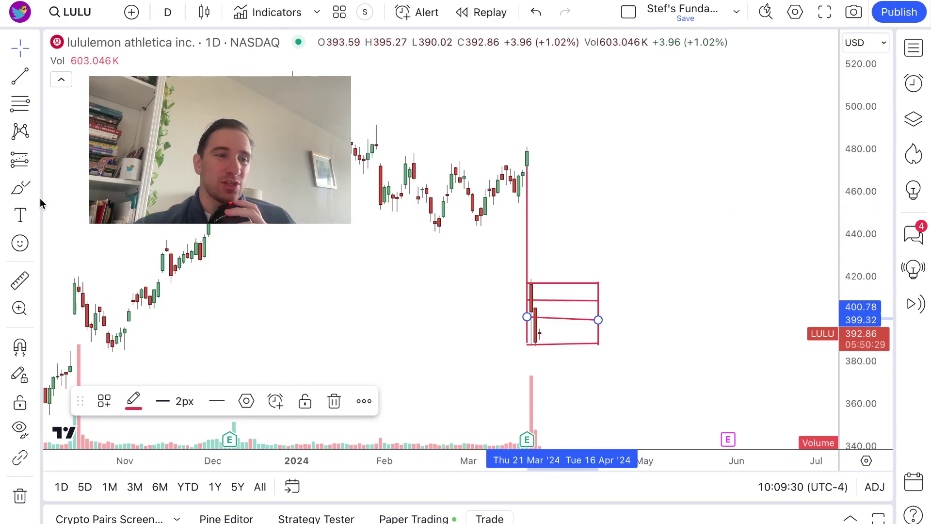
Step: Brush a blue path swinging between the range box's lower and upper edges, ending in an arrow breaking down toward about 370
{"action": "left_click", "coordinate": [20, 188]}
{"action": "left_click_drag", "start_coordinate": [531, 342], "coordinate": [543, 286]}
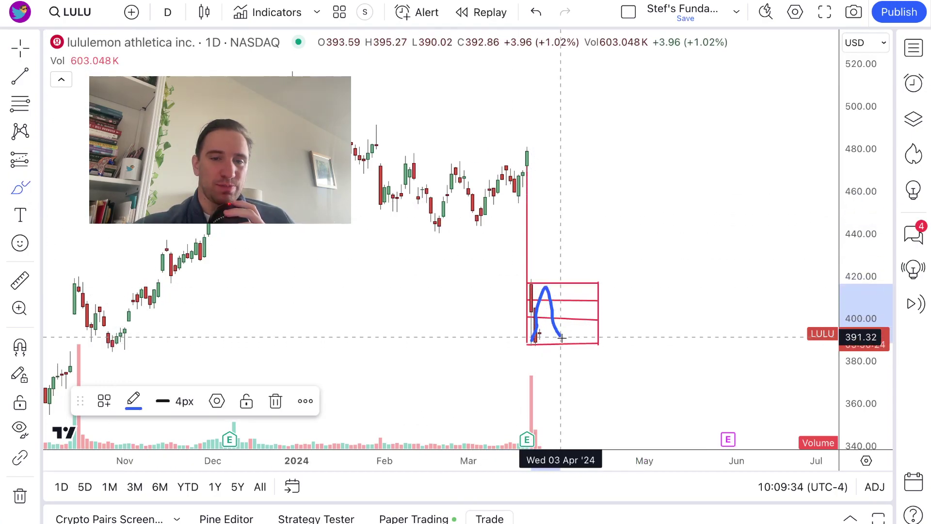
{"action": "left_click_drag", "start_coordinate": [569, 330], "coordinate": [585, 284]}
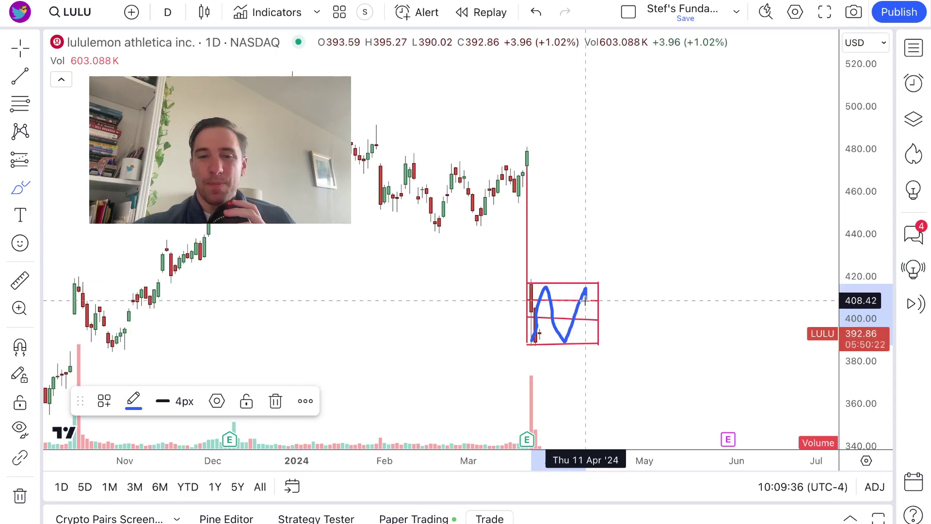
{"action": "mouse_move", "coordinate": [598, 343]}
{"action": "left_mouse_down"}
{"action": "mouse_move", "coordinate": [617, 380]}
{"action": "mouse_move", "coordinate": [601, 379]}
{"action": "mouse_move", "coordinate": [619, 374]}
{"action": "left_mouse_up"}
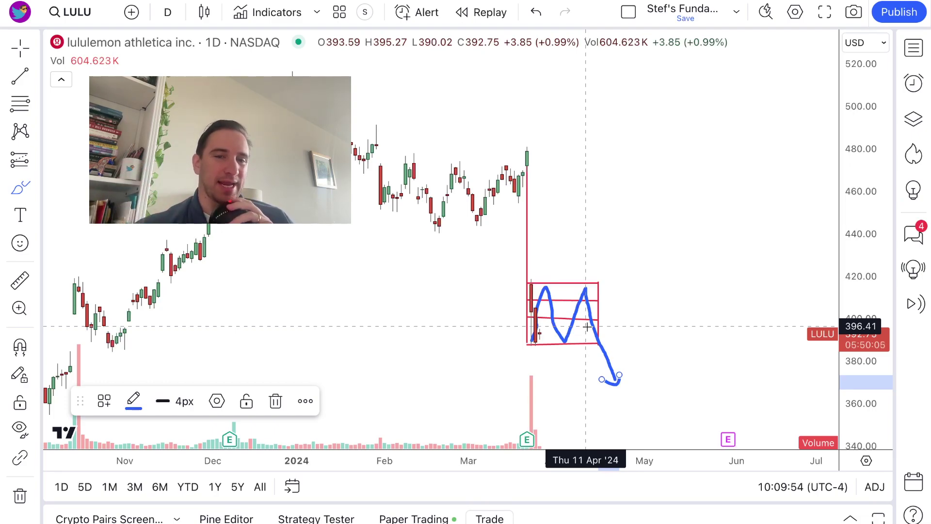
Step: Select all the red range lines and blue brush marks around the post-earnings candles and delete them together
{"action": "scroll", "coordinate": [586, 327], "scroll_direction": "left", "scroll_amount": 3}
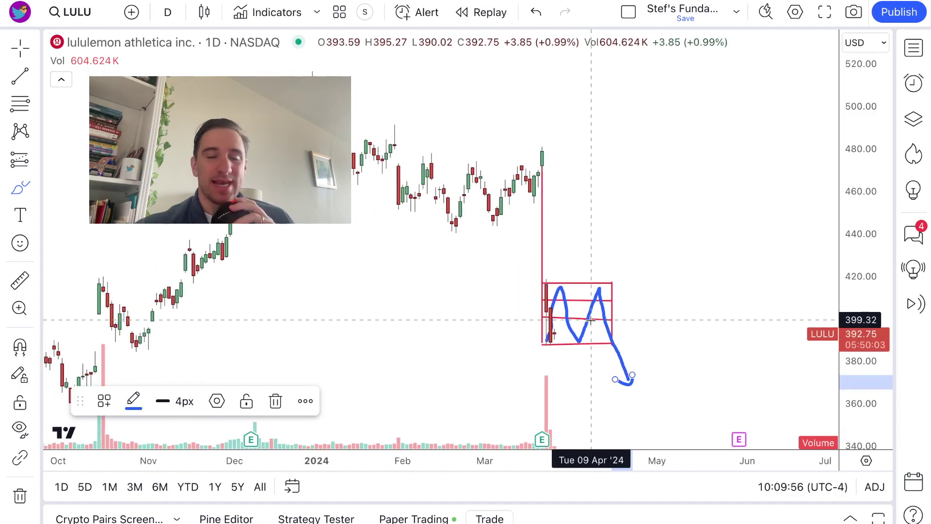
{"action": "left_click", "coordinate": [21, 49]}
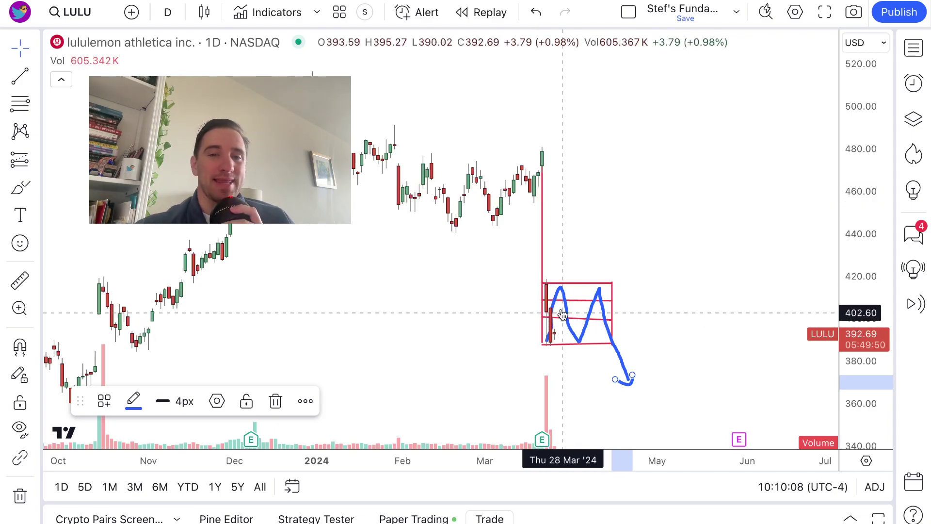
{"action": "left_click_drag", "start_coordinate": [498, 150], "coordinate": [690, 407]}
{"action": "key", "text": "Delete"}
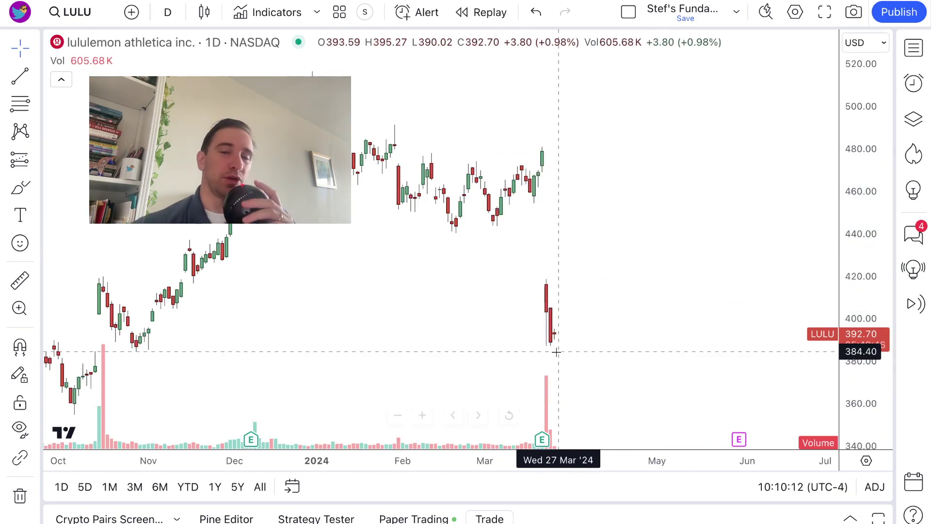
Step: Draw a trend line from the pre-earnings candle at about 479.38 down to the 22 March low at about 386.95
{"action": "scroll", "coordinate": [554, 357], "scroll_direction": "up", "scroll_amount": 2}
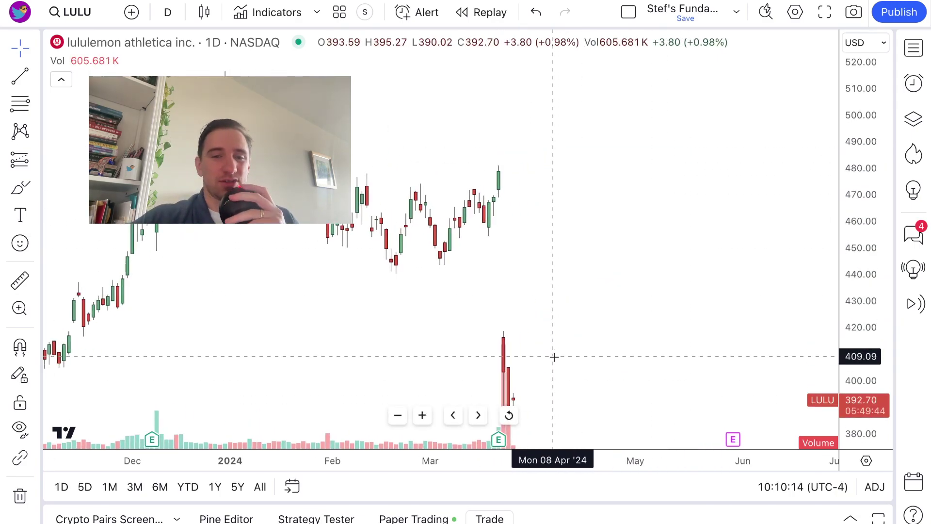
{"action": "scroll", "coordinate": [552, 359], "scroll_direction": "down", "scroll_amount": 3}
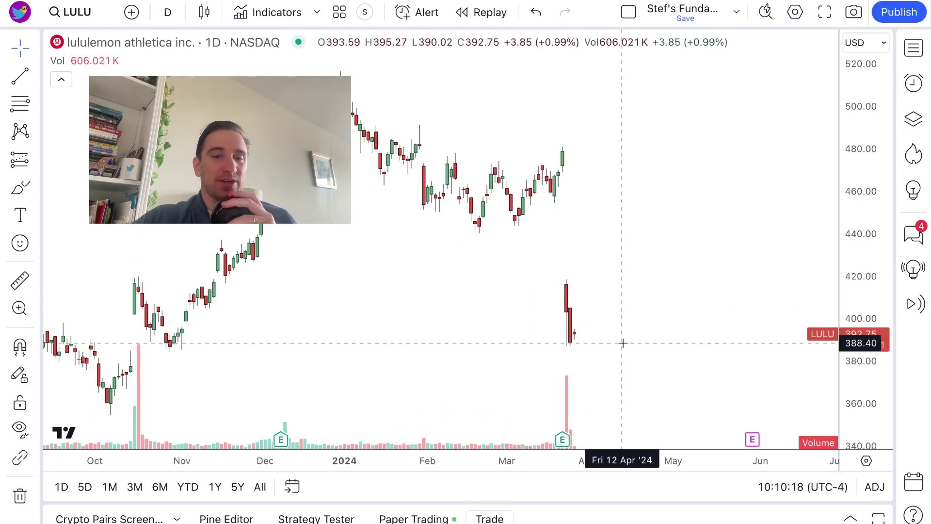
{"action": "left_click", "coordinate": [18, 75]}
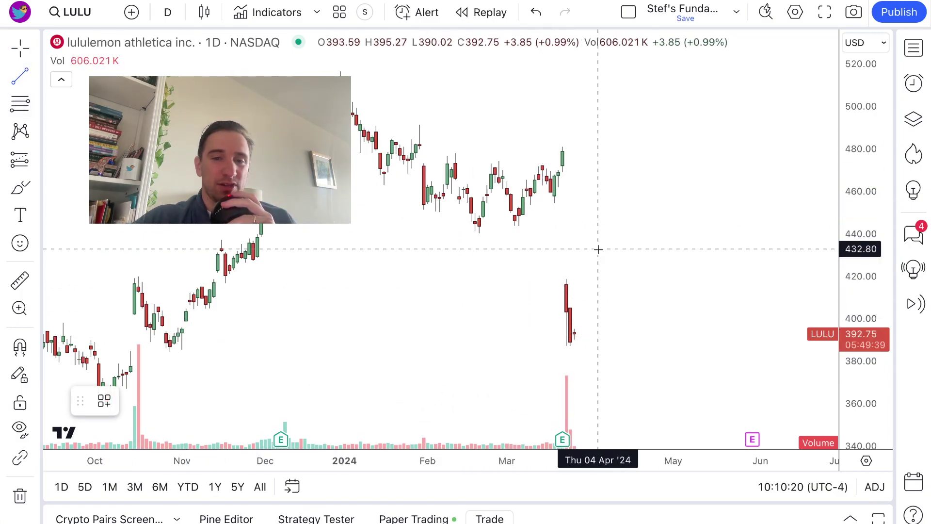
{"action": "left_click", "coordinate": [562, 150]}
{"action": "left_click", "coordinate": [566, 338]}
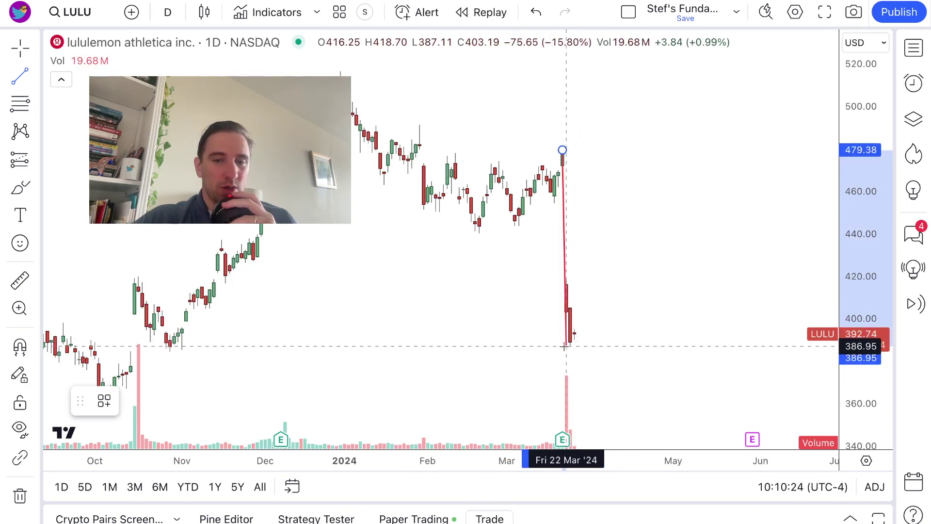
{"action": "left_click", "coordinate": [564, 346]}
Step: Draw the post-earnings range's upper edge at about 416.79 and its lower edge at about 387, both ending at the same date
{"action": "left_click", "coordinate": [23, 79]}
{"action": "left_click", "coordinate": [566, 282]}
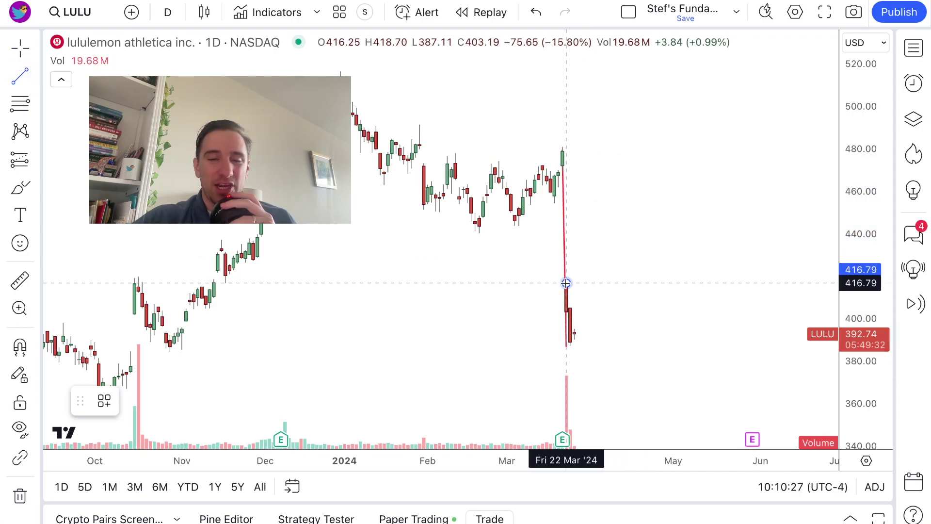
{"action": "left_click", "coordinate": [640, 285]}
{"action": "left_click", "coordinate": [571, 358]}
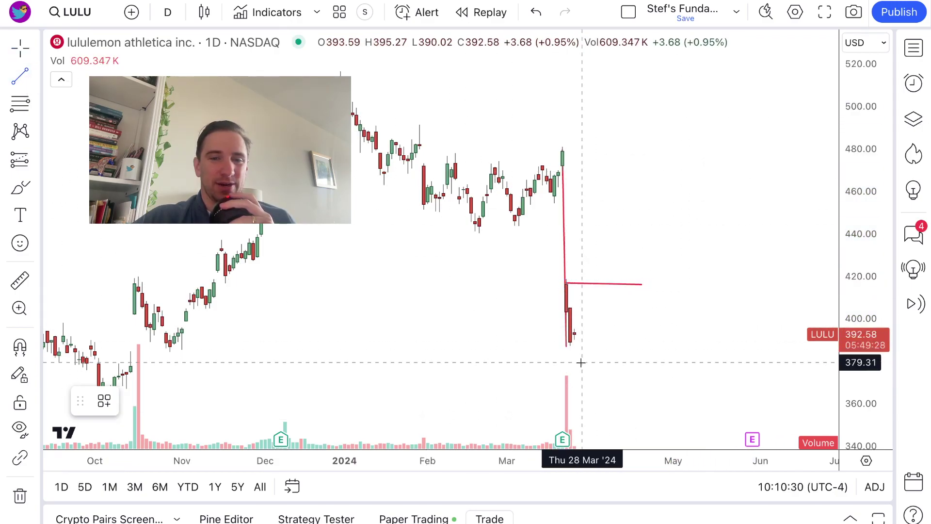
{"action": "left_click", "coordinate": [565, 345]}
{"action": "left_click", "coordinate": [643, 345]}
{"action": "left_click", "coordinate": [600, 363]}
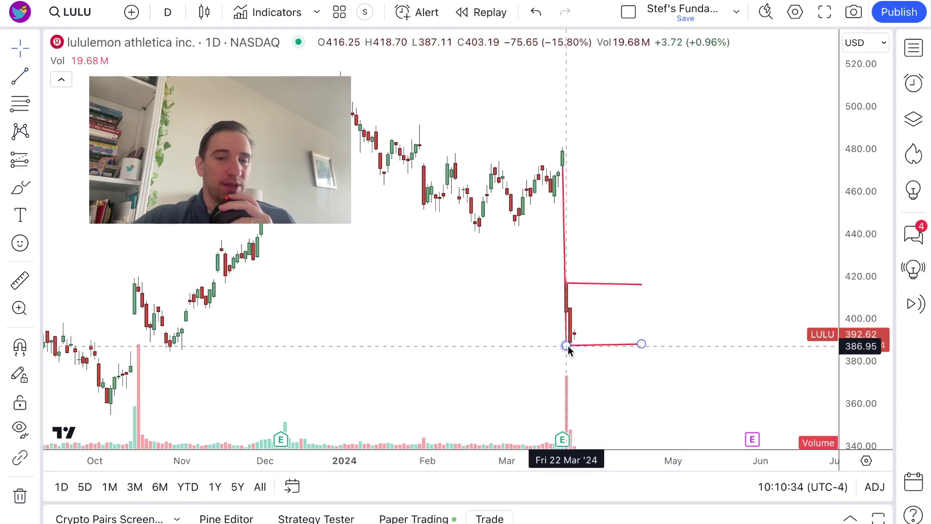
Step: Close the post-earnings range box with a vertical trend line joining the free ends of its upper and lower edges
{"action": "left_click", "coordinate": [19, 76]}
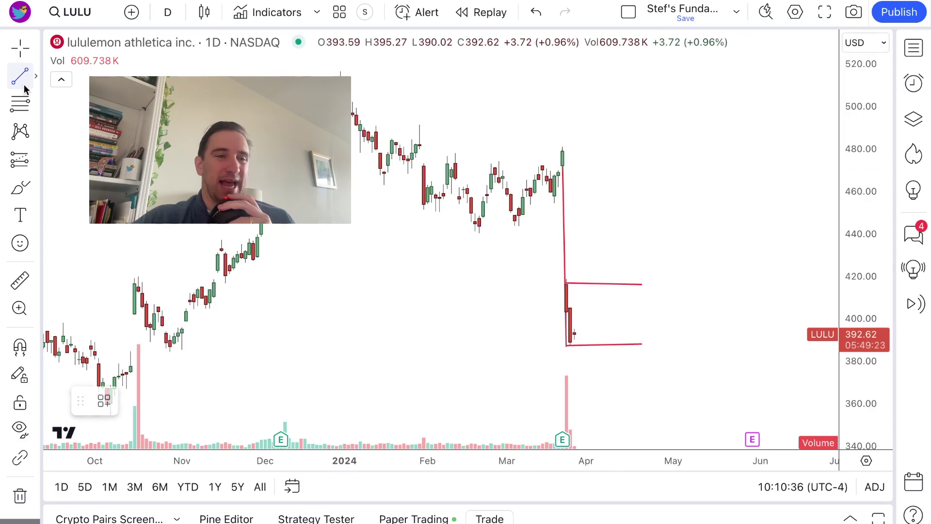
{"action": "left_click", "coordinate": [640, 285]}
{"action": "left_click", "coordinate": [641, 345]}
{"action": "left_click", "coordinate": [685, 343]}
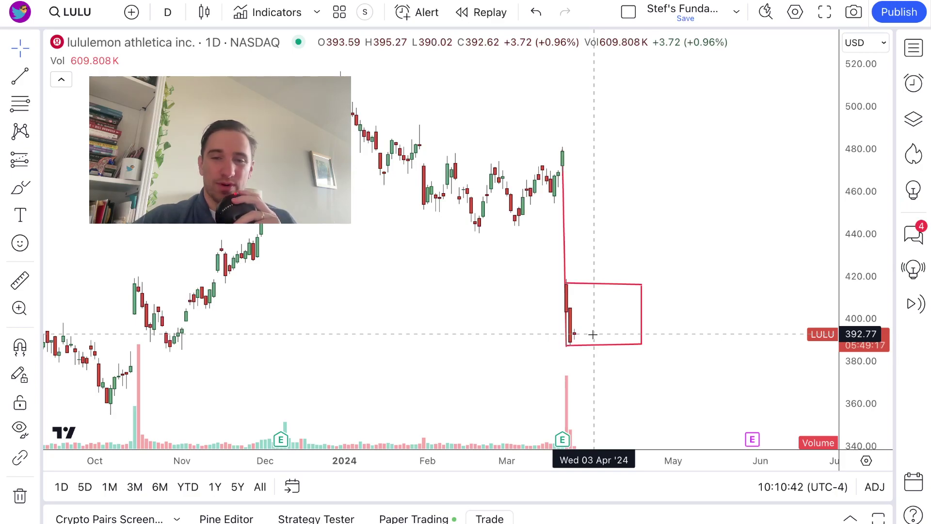
Step: Examine LULU's daily price history back to 2016 around the marked post-earnings range
{"action": "scroll", "coordinate": [592, 334], "scroll_direction": "down", "scroll_amount": 10}
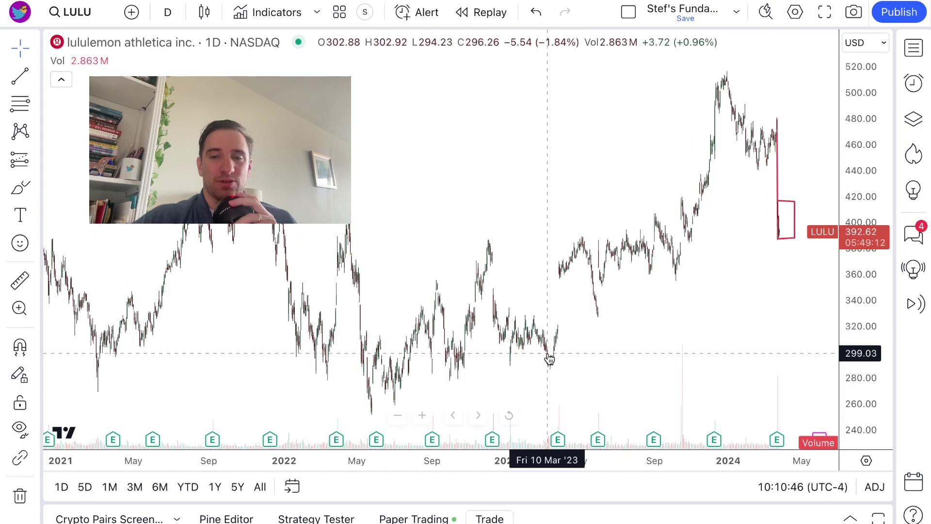
{"action": "scroll", "coordinate": [378, 363], "scroll_direction": "down", "scroll_amount": 8}
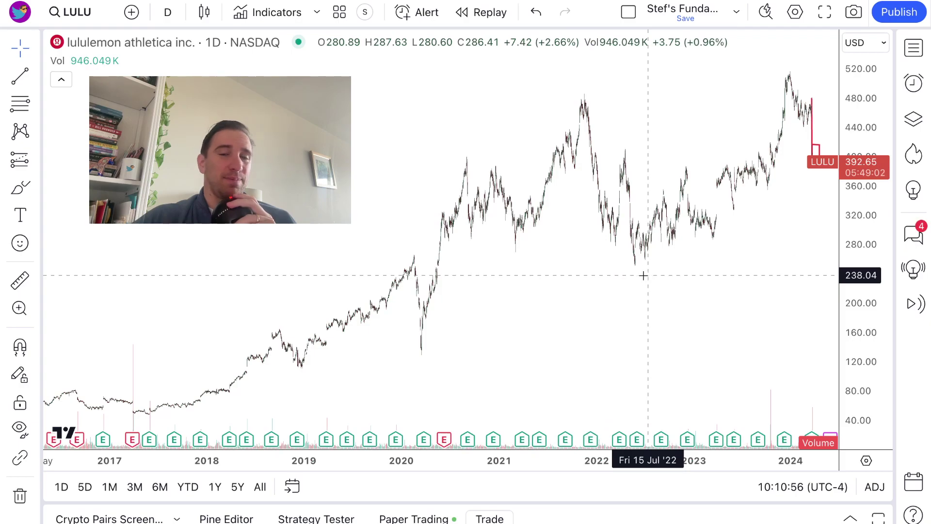
Step: Examine LULU's recent daily candles and the marked post-earnings range against its price history back to 2019
{"action": "scroll", "coordinate": [566, 257], "scroll_direction": "up", "scroll_amount": 5}
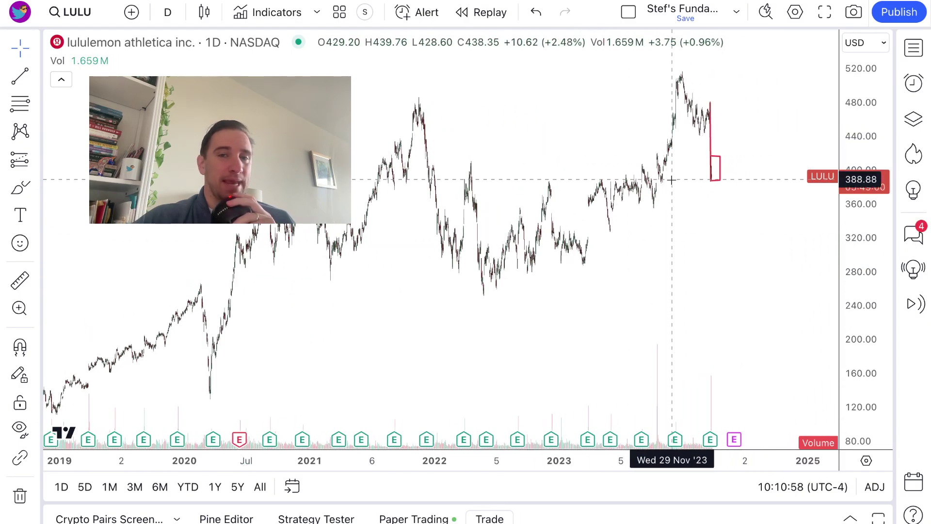
{"action": "scroll", "coordinate": [672, 179], "scroll_direction": "up", "scroll_amount": 8}
{"action": "scroll", "coordinate": [596, 271], "scroll_direction": "up", "scroll_amount": 6}
{"action": "scroll", "coordinate": [600, 272], "scroll_direction": "up", "scroll_amount": 6}
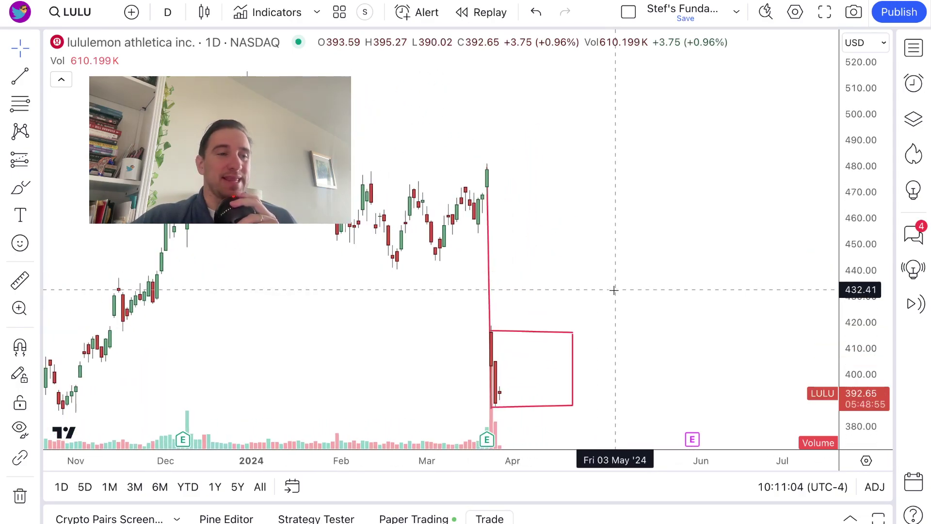
{"action": "scroll", "coordinate": [848, 291], "scroll_direction": "down", "scroll_amount": 4}
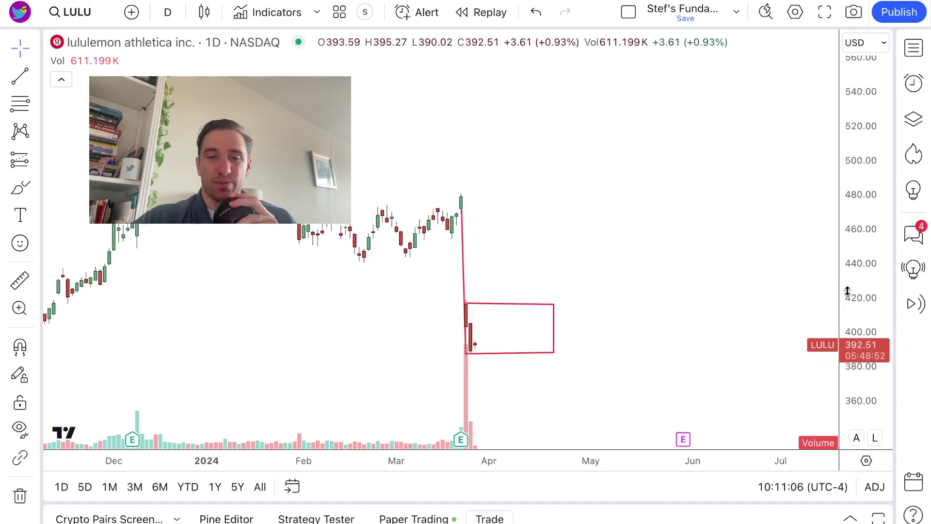
{"action": "scroll", "coordinate": [581, 281], "scroll_direction": "up", "scroll_amount": 2}
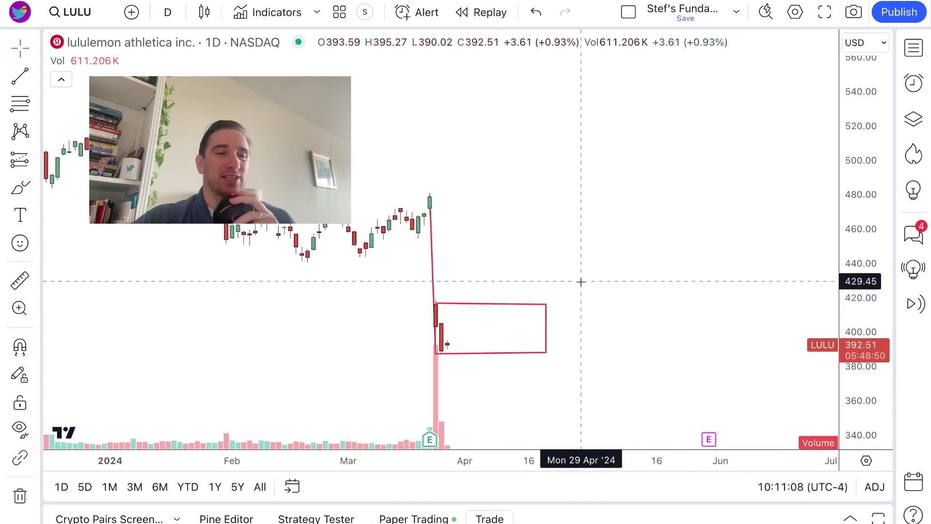
{"action": "scroll", "coordinate": [842, 170], "scroll_direction": "down", "scroll_amount": 2}
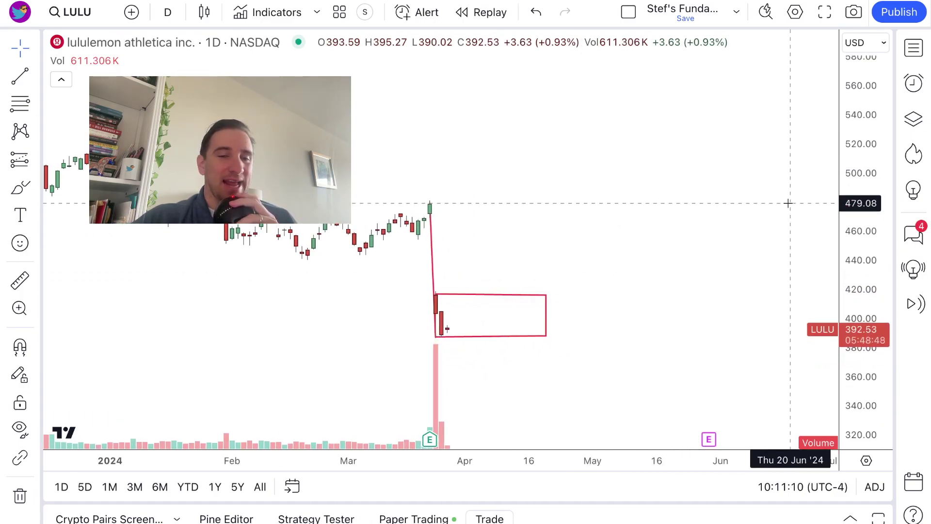
{"action": "scroll", "coordinate": [451, 280], "scroll_direction": "down", "scroll_amount": 2}
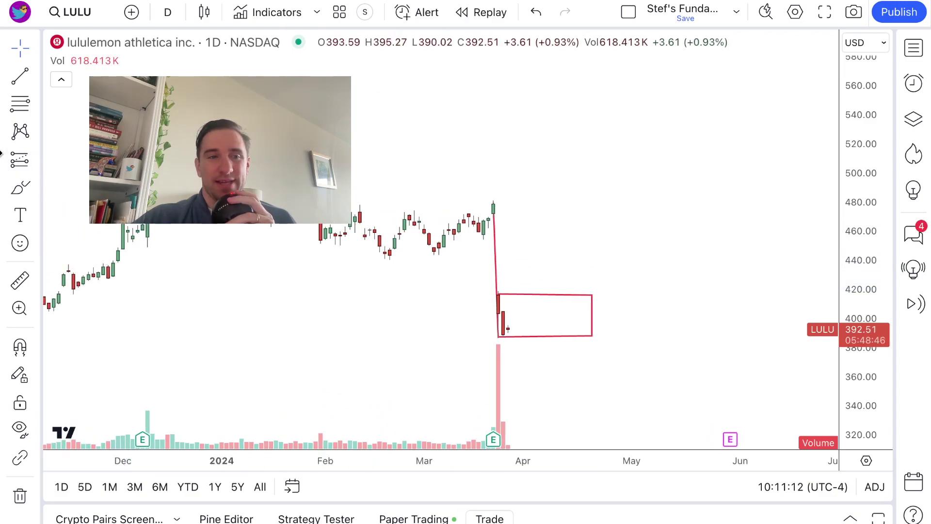
Step: Highlight the post-earnings range box's lower and upper edges with freehand brush strokes across its width
{"action": "left_click", "coordinate": [18, 189]}
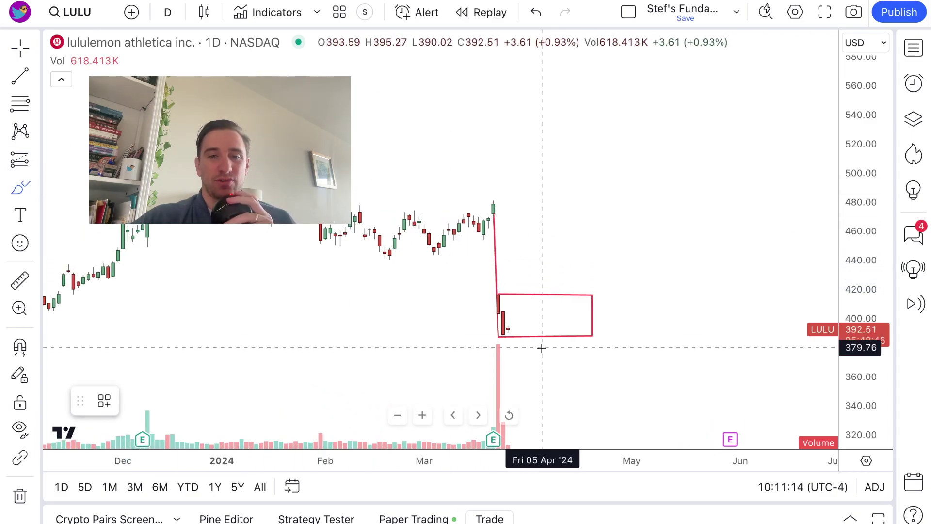
{"action": "left_click_drag", "start_coordinate": [500, 335], "coordinate": [542, 336]}
{"action": "mouse_move", "coordinate": [582, 334]}
{"action": "left_mouse_down"}
{"action": "mouse_move", "coordinate": [502, 335]}
{"action": "mouse_move", "coordinate": [588, 334]}
{"action": "left_mouse_up"}
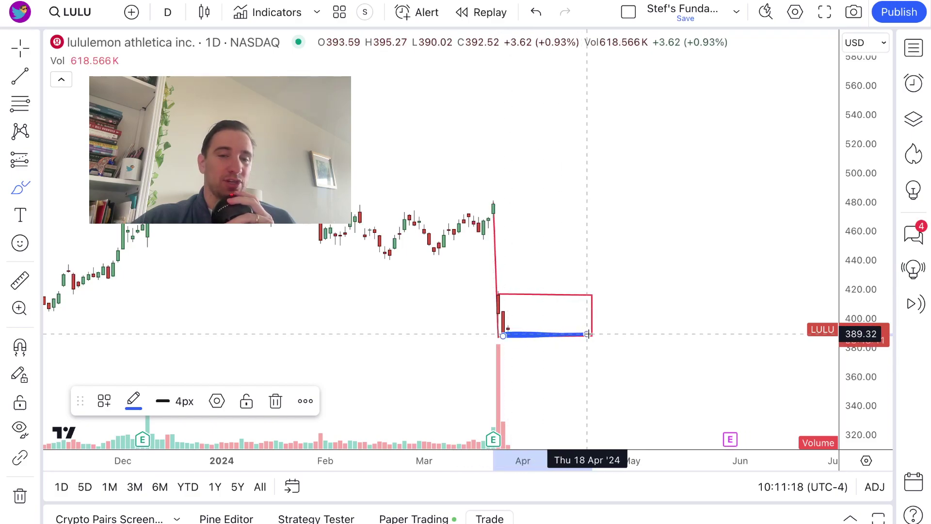
{"action": "mouse_move", "coordinate": [502, 293]}
{"action": "left_mouse_down"}
{"action": "mouse_move", "coordinate": [592, 291]}
{"action": "mouse_move", "coordinate": [533, 290]}
{"action": "left_mouse_up"}
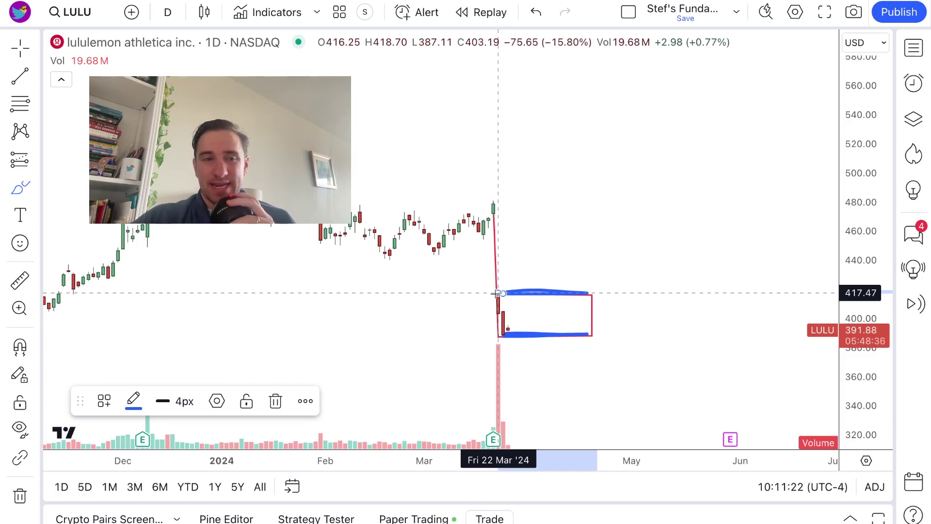
Step: Undo the brush stroke on the range box's upper edge and delete the one on its lower edge
{"action": "key", "text": "ctrl+z"}
{"action": "left_click", "coordinate": [20, 47]}
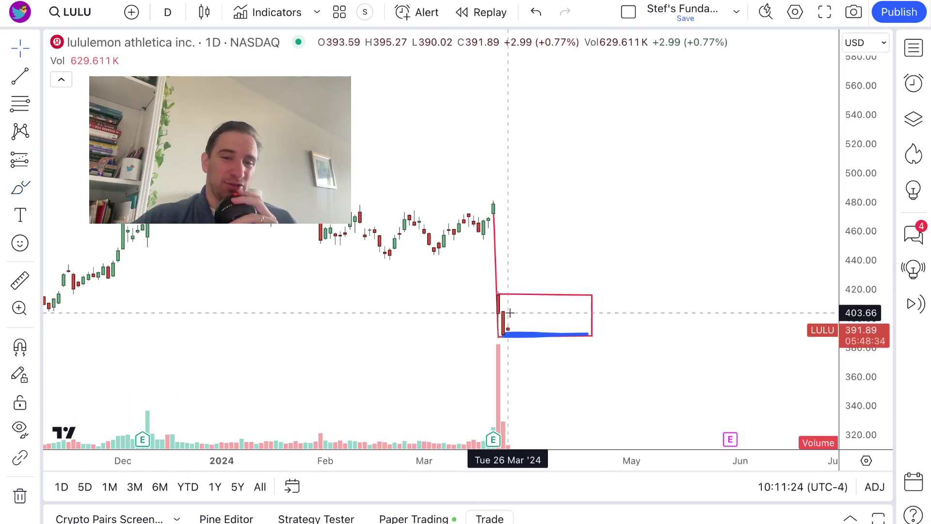
{"action": "left_click", "coordinate": [528, 335]}
{"action": "key", "text": "Delete"}
Step: Brush a zigzag from the latest candle bouncing between the range box's upper and lower edges, and delete it
{"action": "left_click", "coordinate": [23, 186]}
{"action": "mouse_move", "coordinate": [508, 332]}
{"action": "left_mouse_down"}
{"action": "mouse_move", "coordinate": [520, 311]}
{"action": "mouse_move", "coordinate": [533, 331]}
{"action": "mouse_move", "coordinate": [548, 299]}
{"action": "mouse_move", "coordinate": [563, 334]}
{"action": "mouse_move", "coordinate": [582, 302]}
{"action": "left_mouse_up"}
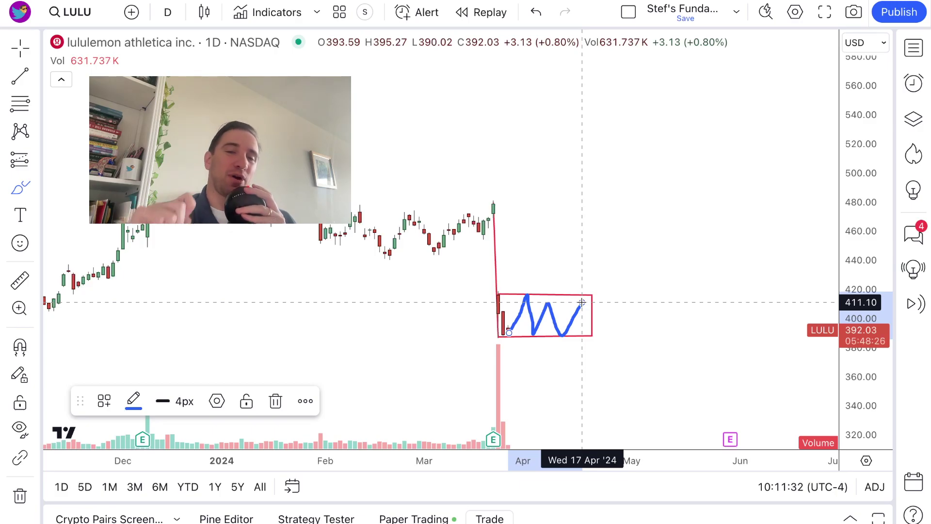
{"action": "left_click_drag", "start_coordinate": [582, 302], "coordinate": [581, 303]}
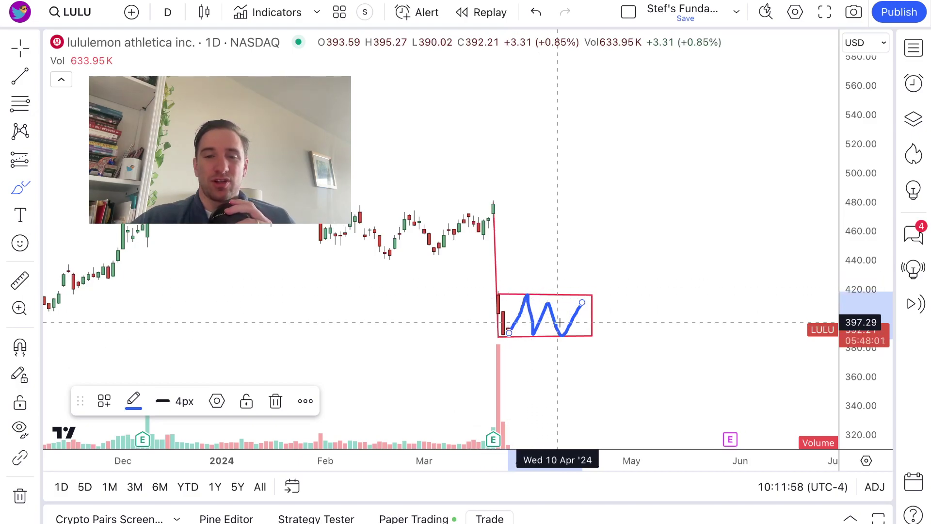
{"action": "key", "text": "Delete"}
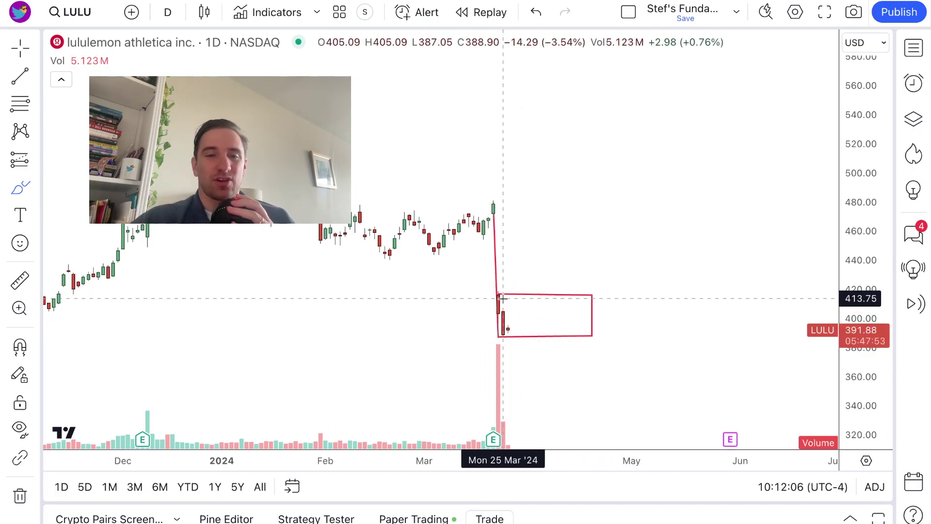
Step: Select and delete all trend lines marking the post-earnings drop and the range box
{"action": "left_click", "coordinate": [20, 47]}
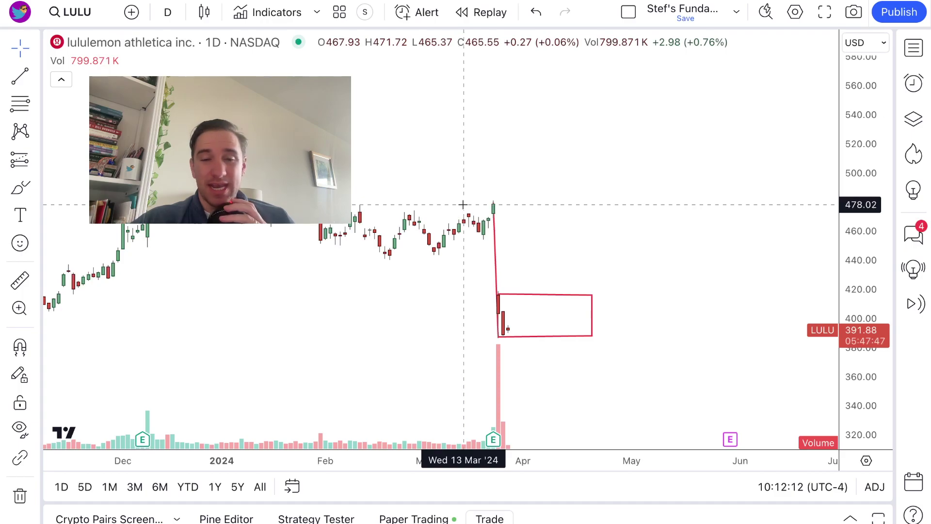
{"action": "left_click_drag", "start_coordinate": [463, 204], "coordinate": [584, 270]}
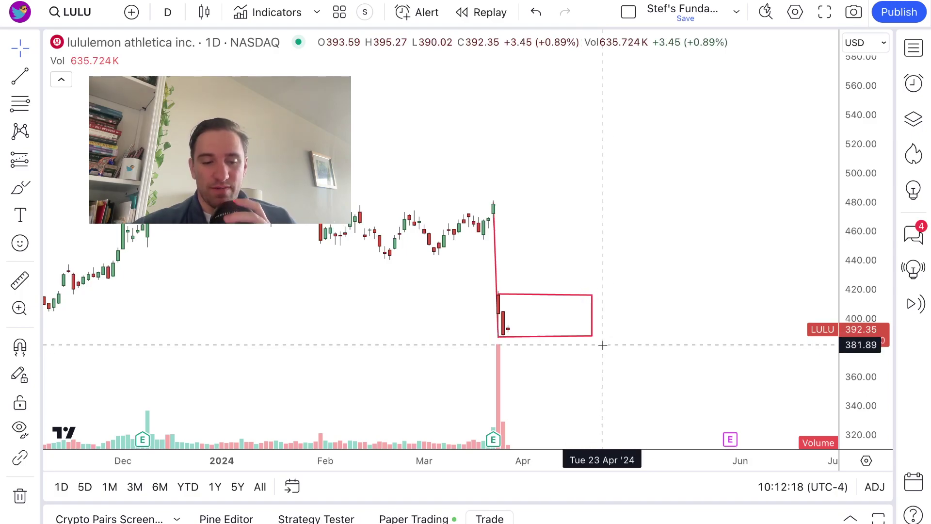
{"action": "left_click_drag", "start_coordinate": [603, 345], "coordinate": [442, 187]}
{"action": "key", "text": "Delete"}
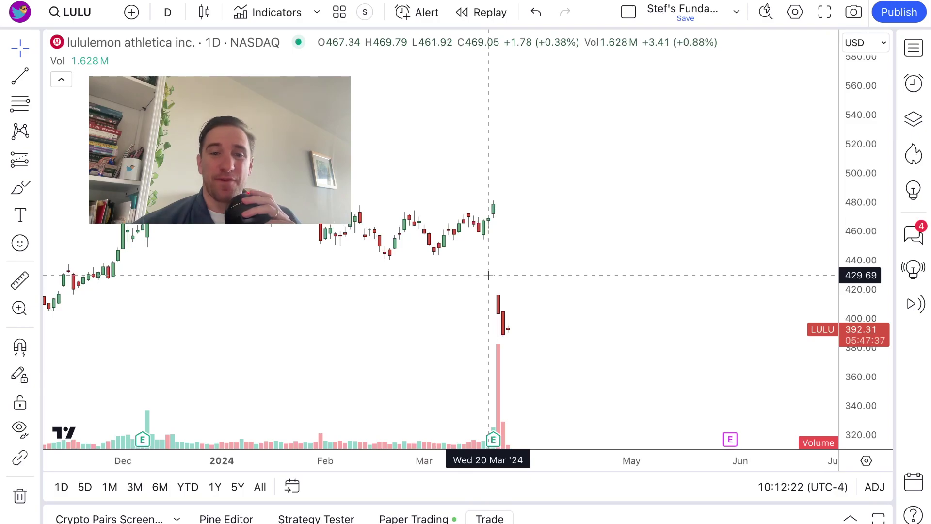
Step: Circle the lows of the post-earnings candles with a brush stroke, and delete the circle
{"action": "scroll", "coordinate": [488, 275], "scroll_direction": "up", "scroll_amount": 1}
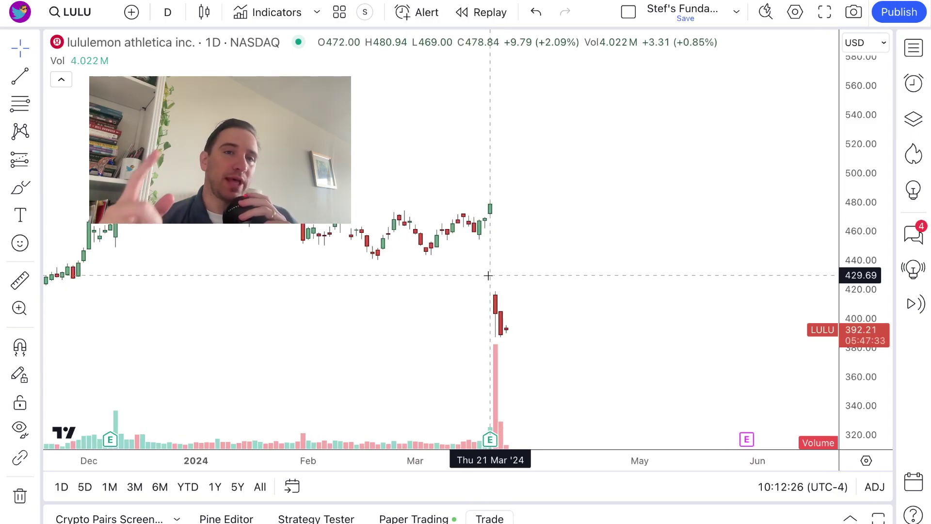
{"action": "left_click", "coordinate": [21, 197]}
{"action": "mouse_move", "coordinate": [505, 330]}
{"action": "left_mouse_down"}
{"action": "mouse_move", "coordinate": [495, 326]}
{"action": "mouse_move", "coordinate": [507, 326]}
{"action": "left_mouse_up"}
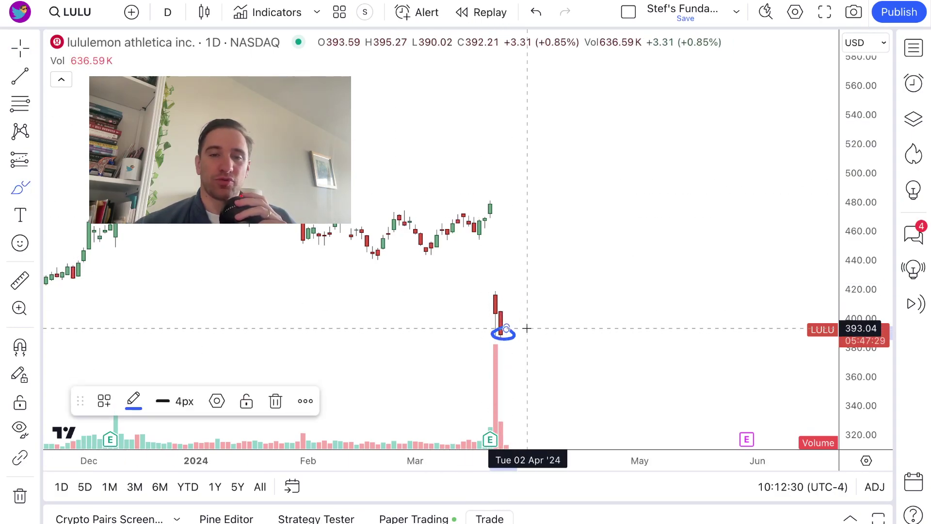
{"action": "key", "text": "Delete"}
Step: Draw a vertical trend line at the 21 March candle from about 476.96 down to about 386.67
{"action": "left_click", "coordinate": [21, 82]}
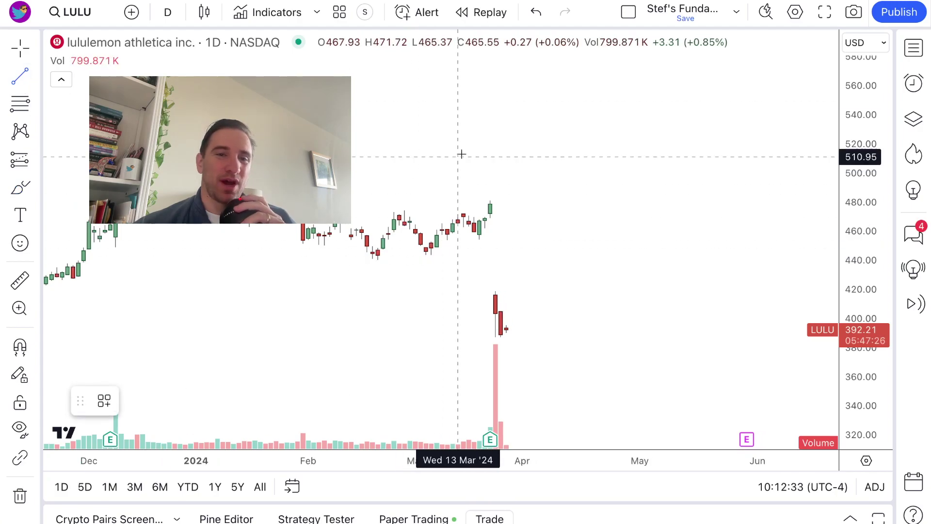
{"action": "left_click", "coordinate": [490, 208]}
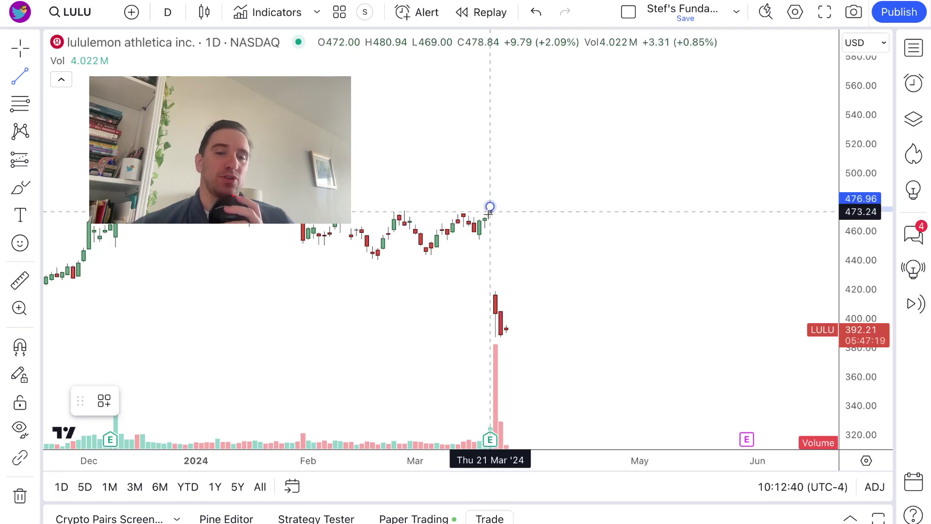
{"action": "left_click", "coordinate": [492, 337]}
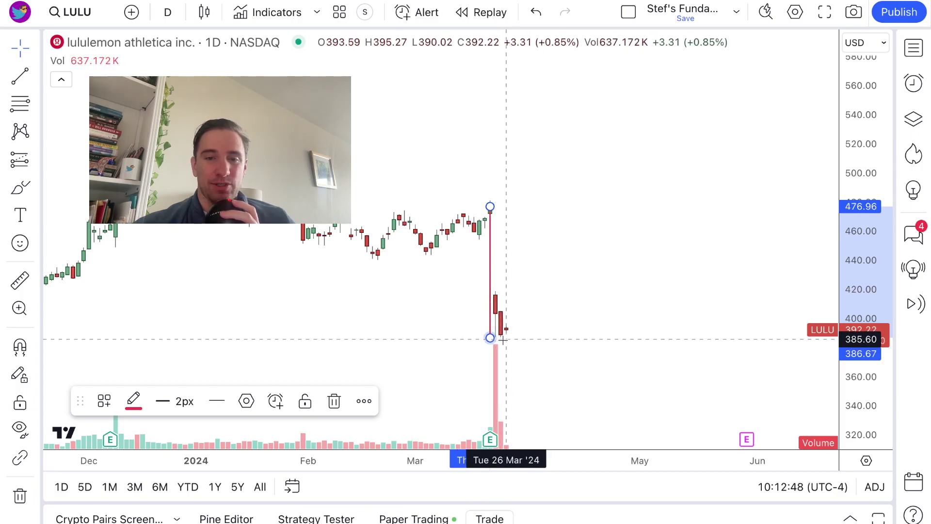
Step: Draw the post-earnings range's upper edge at about 418 and lower edge at about 386, from 21 March to about 12 April
{"action": "left_click", "coordinate": [20, 76]}
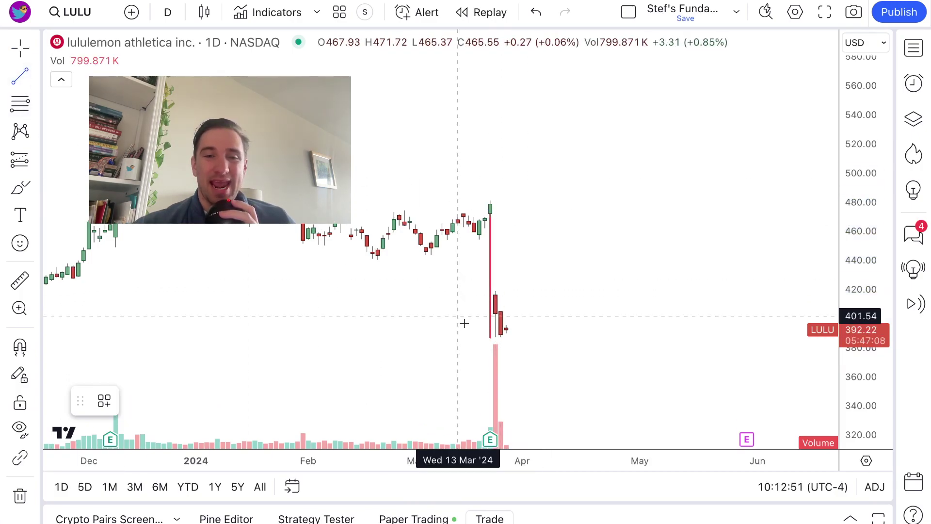
{"action": "left_click", "coordinate": [490, 293]}
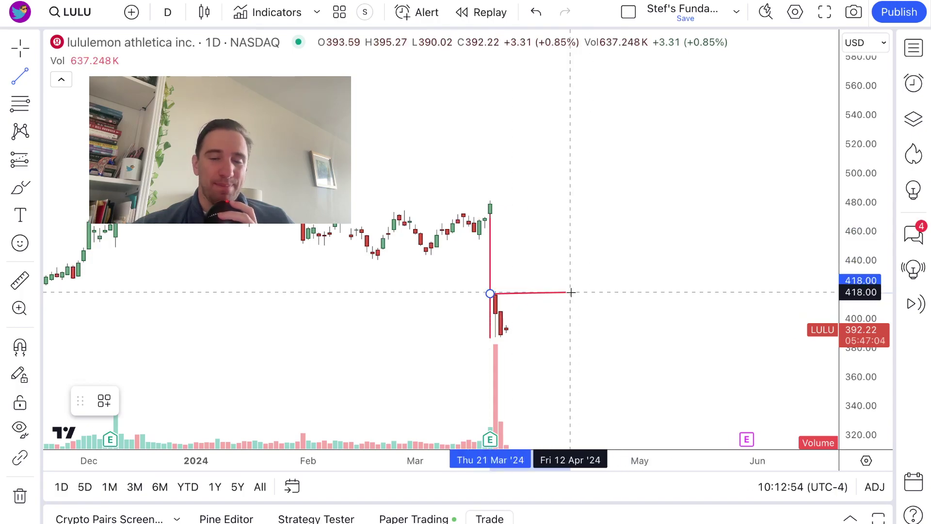
{"action": "left_click", "coordinate": [570, 293]}
{"action": "left_click", "coordinate": [27, 83]}
{"action": "left_click", "coordinate": [27, 83]}
{"action": "left_click", "coordinate": [490, 338]}
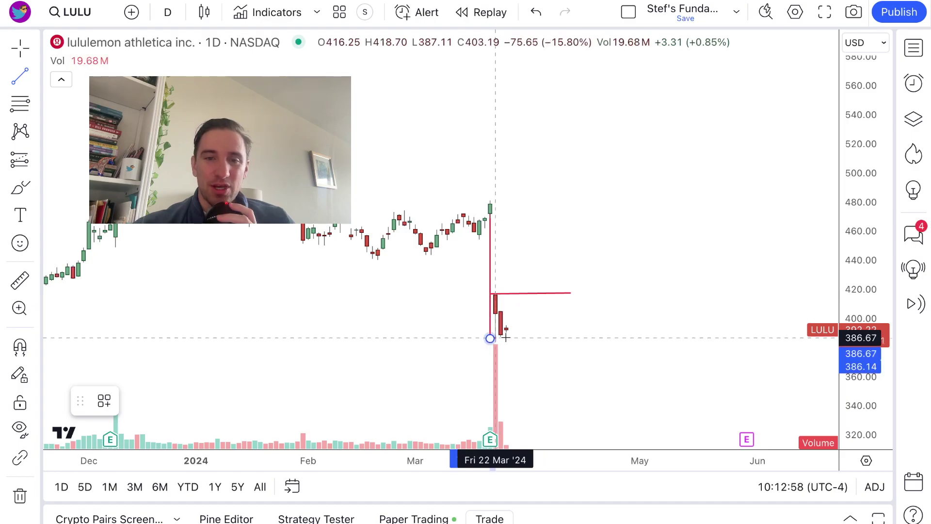
{"action": "left_click", "coordinate": [572, 336]}
{"action": "left_click", "coordinate": [545, 252]}
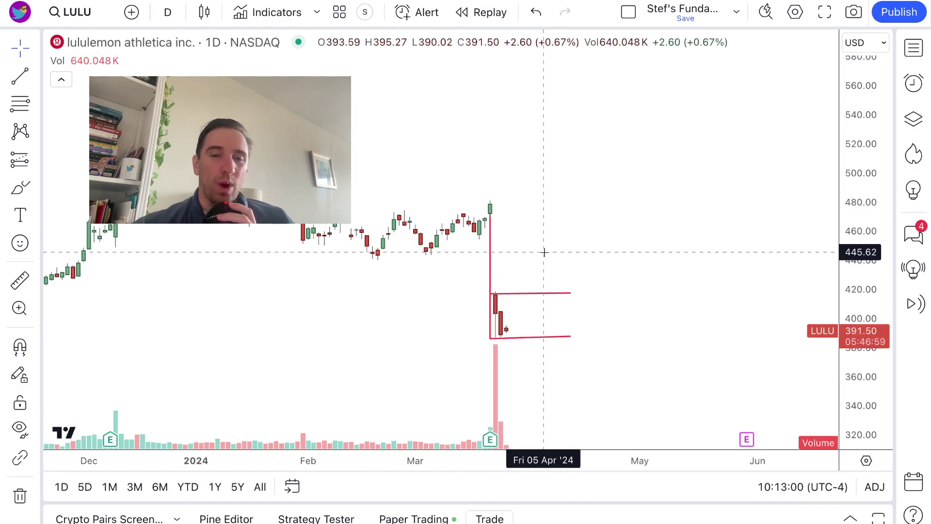
Step: Close the range box with a vertical trend line joining the free ends of both edges at about 12 April
{"action": "left_click", "coordinate": [27, 84]}
{"action": "left_click", "coordinate": [570, 294]}
{"action": "left_click", "coordinate": [570, 336]}
{"action": "left_click", "coordinate": [574, 370]}
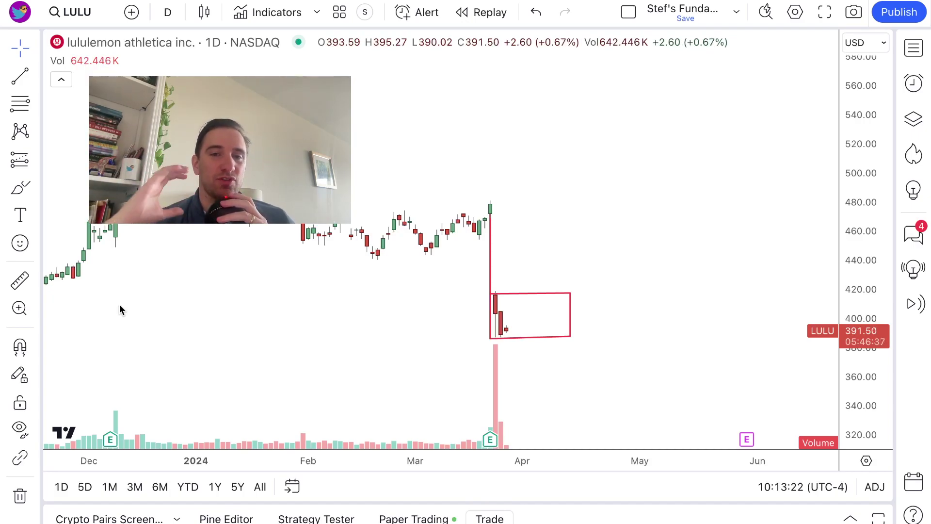
Step: Brush a curved arrow from beside the latest LULU candle down out of the range box to about 360
{"action": "left_click", "coordinate": [15, 190]}
{"action": "mouse_move", "coordinate": [517, 325]}
{"action": "left_mouse_down"}
{"action": "mouse_move", "coordinate": [604, 369]}
{"action": "mouse_move", "coordinate": [605, 382]}
{"action": "mouse_move", "coordinate": [615, 367]}
{"action": "left_mouse_up"}
Step: Load the BAND chart and brush an upward arrow from its latest candle to about 22
{"action": "left_click", "coordinate": [71, 12]}
{"action": "type", "text": "BAND"}
{"action": "key", "text": "Return"}
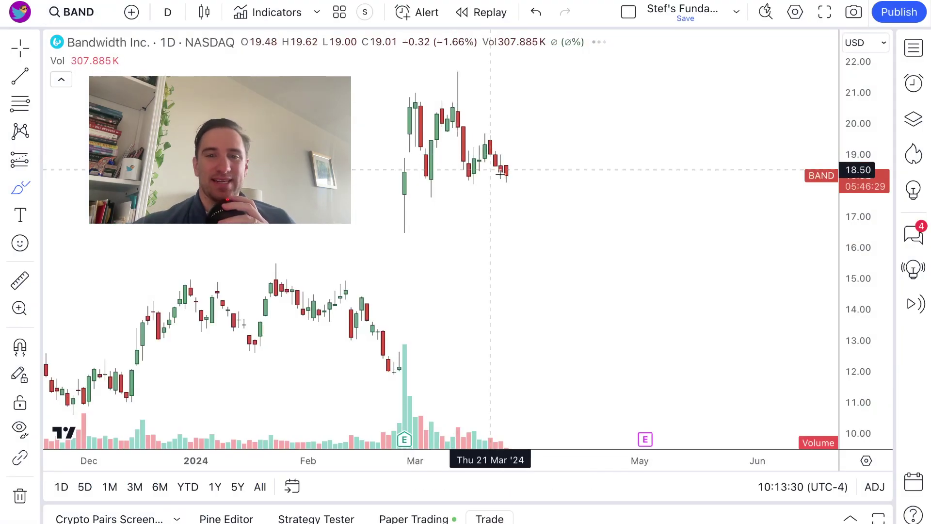
{"action": "mouse_move", "coordinate": [508, 182]}
{"action": "left_mouse_down"}
{"action": "mouse_move", "coordinate": [603, 65]}
{"action": "mouse_move", "coordinate": [588, 68]}
{"action": "mouse_move", "coordinate": [613, 93]}
{"action": "left_mouse_up"}
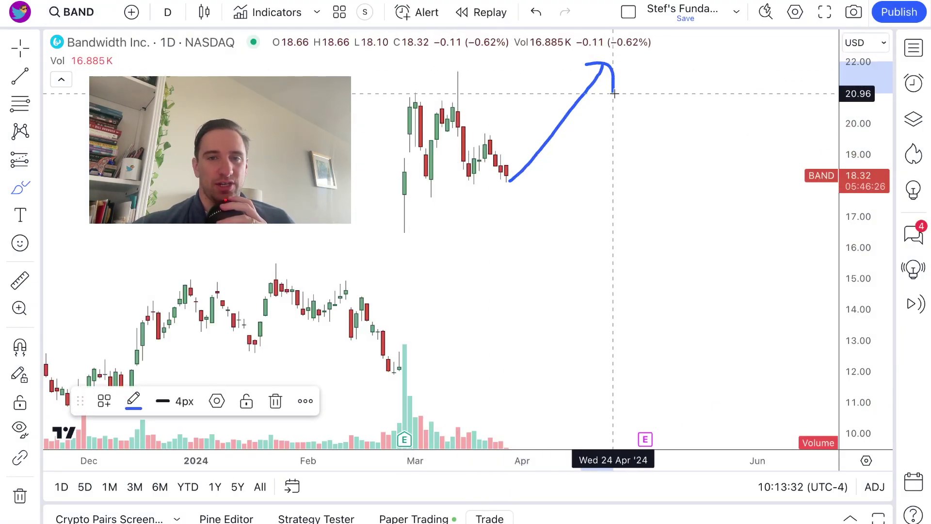
Step: Undo the upward brush arrow on the BAND chart
{"action": "key", "text": "ctrl+z"}
{"action": "key", "text": "ctrl+y"}
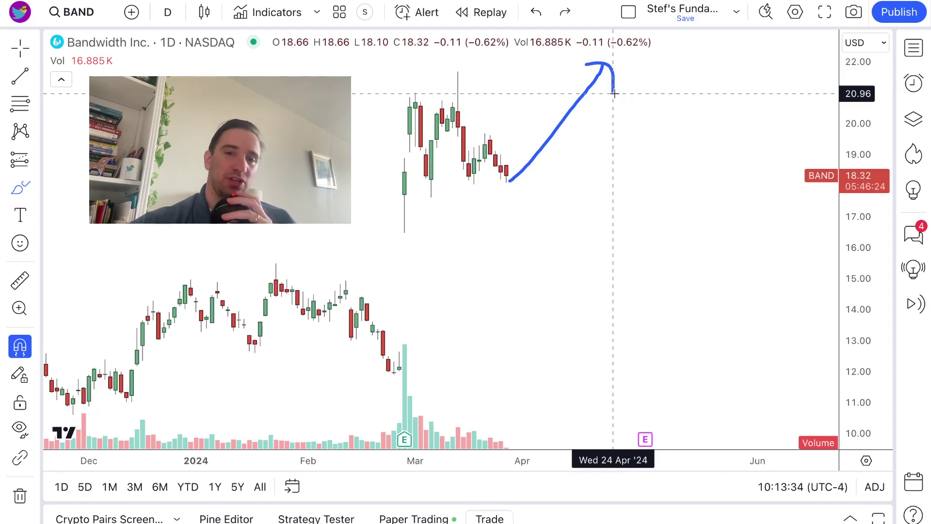
{"action": "key", "text": "ctrl+z"}
{"action": "key", "text": "ctrl+z"}
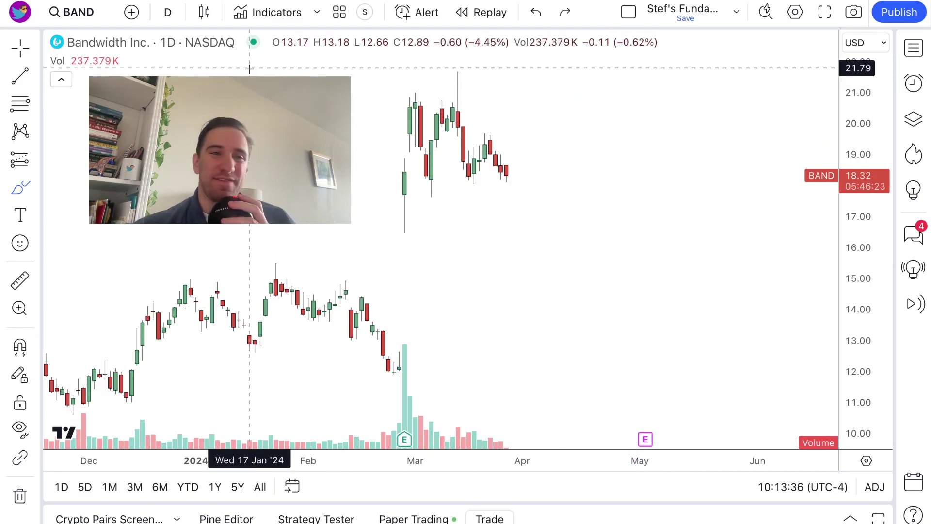
Step: Load the NASDAQ LULU chart again and compress its price scale to fit the whole downward brush arrow
{"action": "left_click", "coordinate": [68, 12]}
{"action": "type", "text": "lulu"}
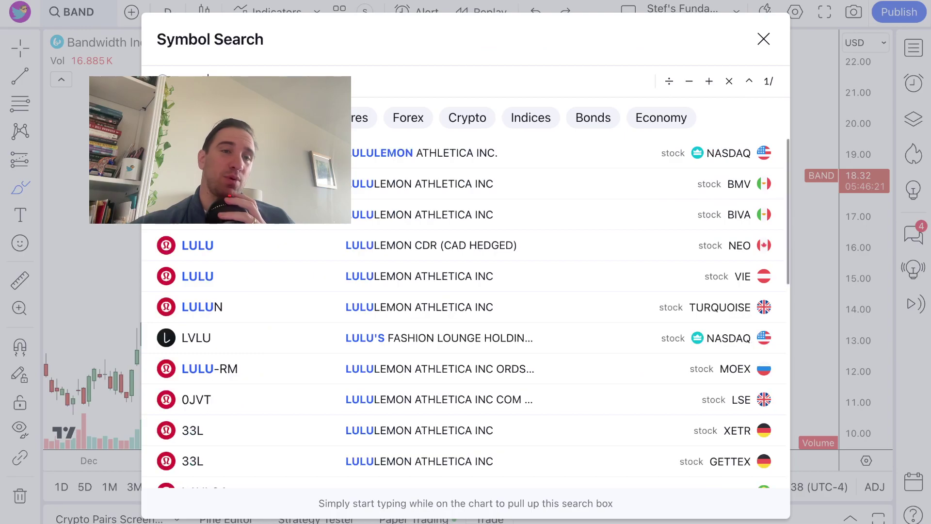
{"action": "left_click", "coordinate": [222, 153]}
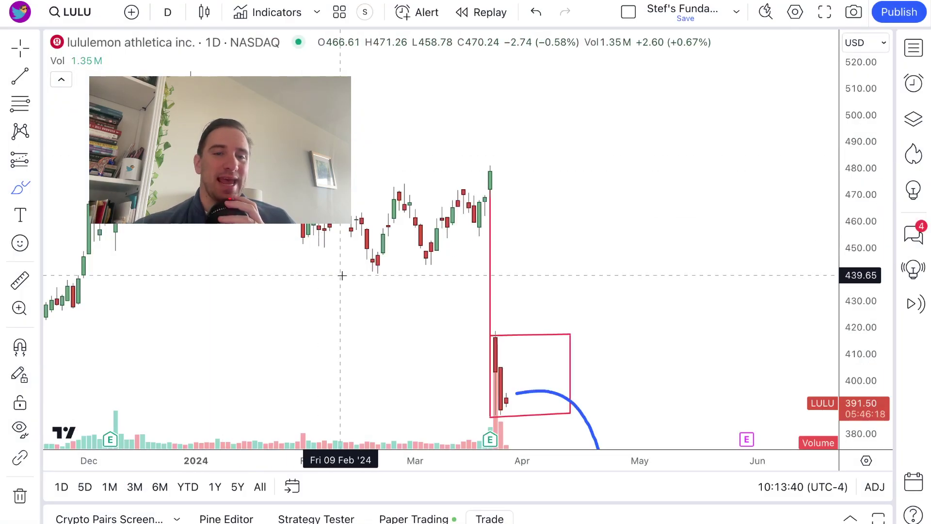
{"action": "left_click_drag", "start_coordinate": [857, 173], "coordinate": [852, 294]}
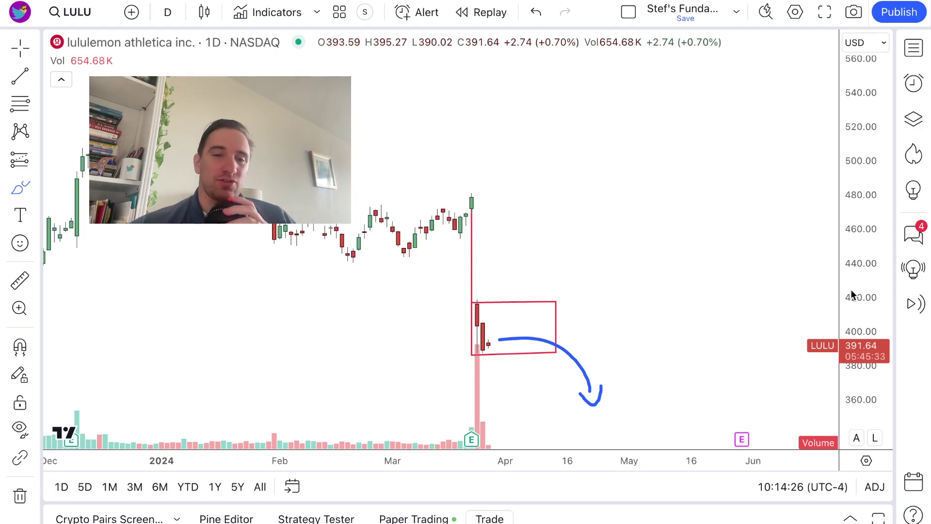
{"action": "scroll", "coordinate": [575, 292], "scroll_direction": "down", "scroll_amount": 1}
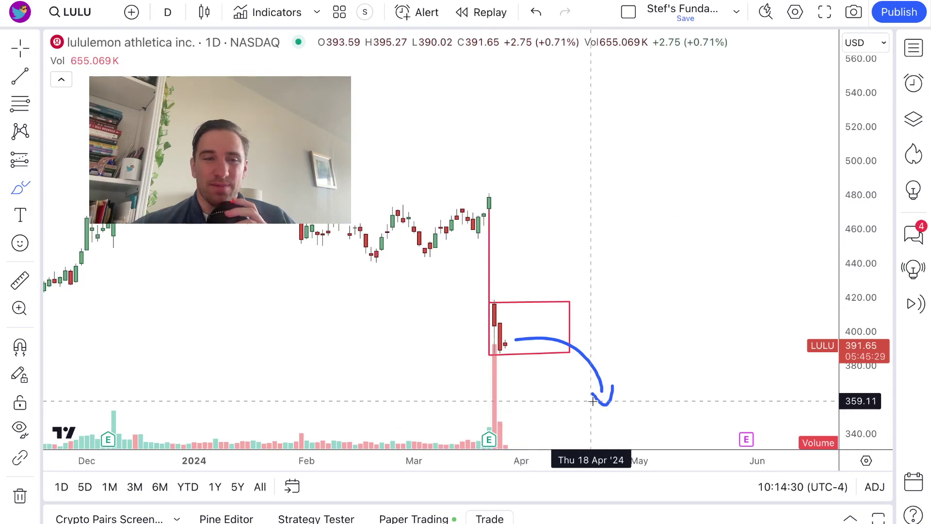
Step: Delete the curved downward brush arrow, both its head and its shaft, from the LULU chart
{"action": "left_click", "coordinate": [20, 47]}
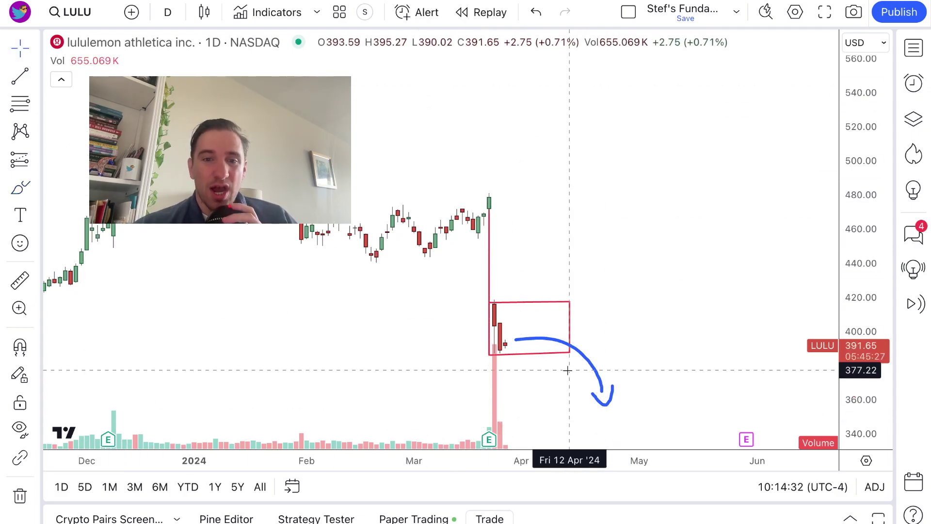
{"action": "left_click", "coordinate": [609, 408]}
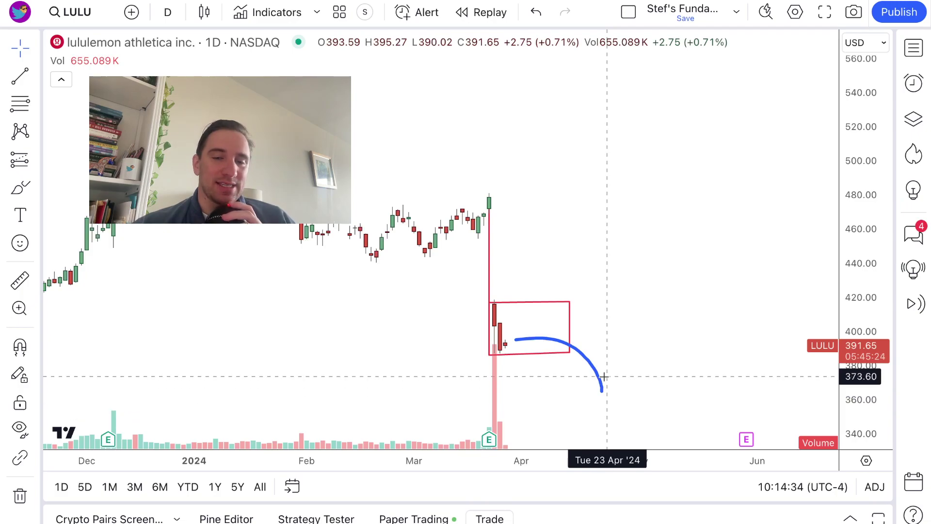
{"action": "key", "text": "Delete"}
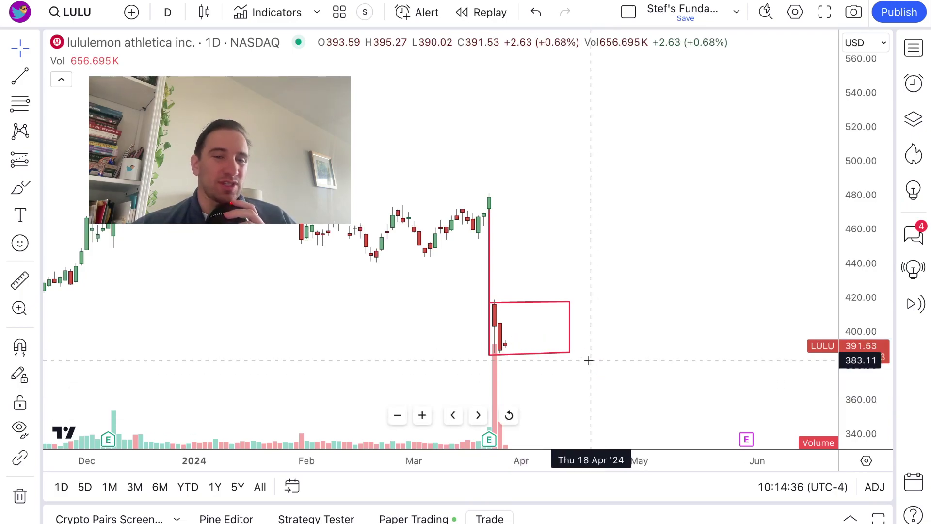
{"action": "scroll", "coordinate": [589, 360], "scroll_direction": "down", "scroll_amount": 2}
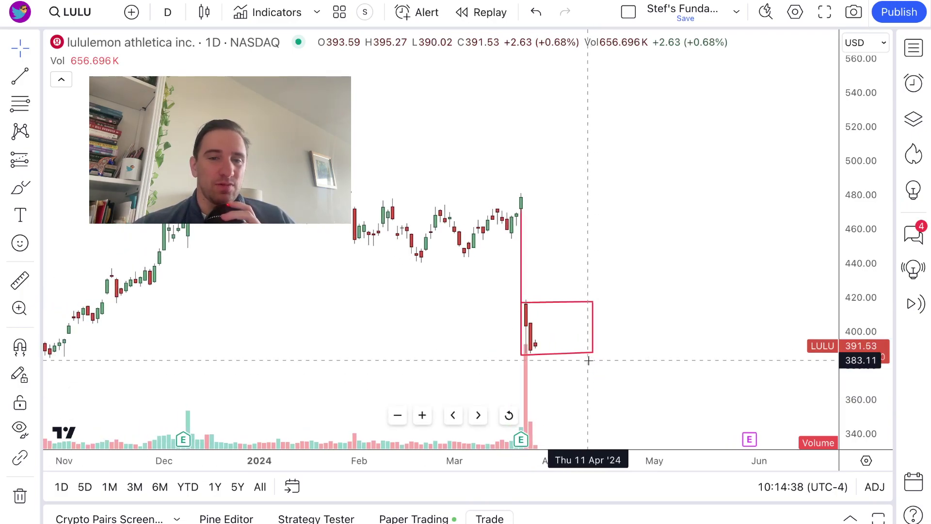
{"action": "scroll", "coordinate": [589, 360], "scroll_direction": "down", "scroll_amount": 1}
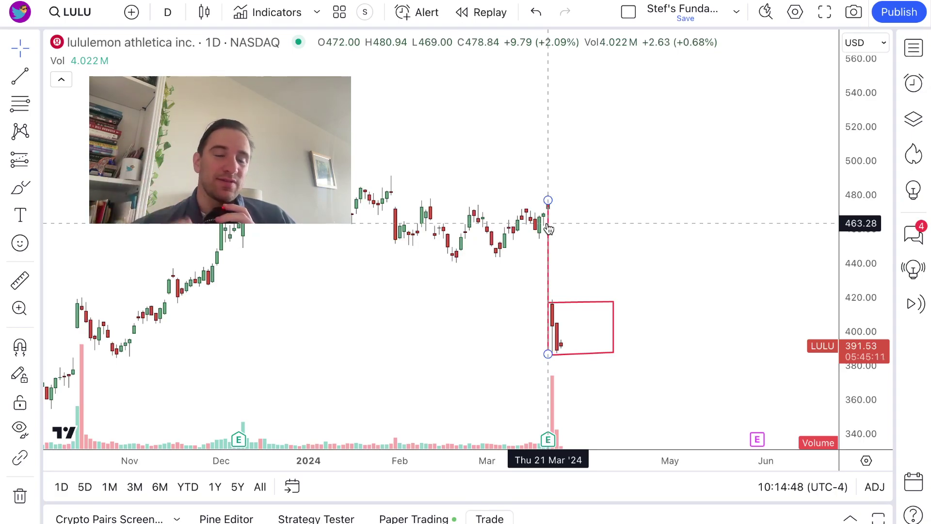
{"action": "scroll", "coordinate": [552, 262], "scroll_direction": "down", "scroll_amount": 1}
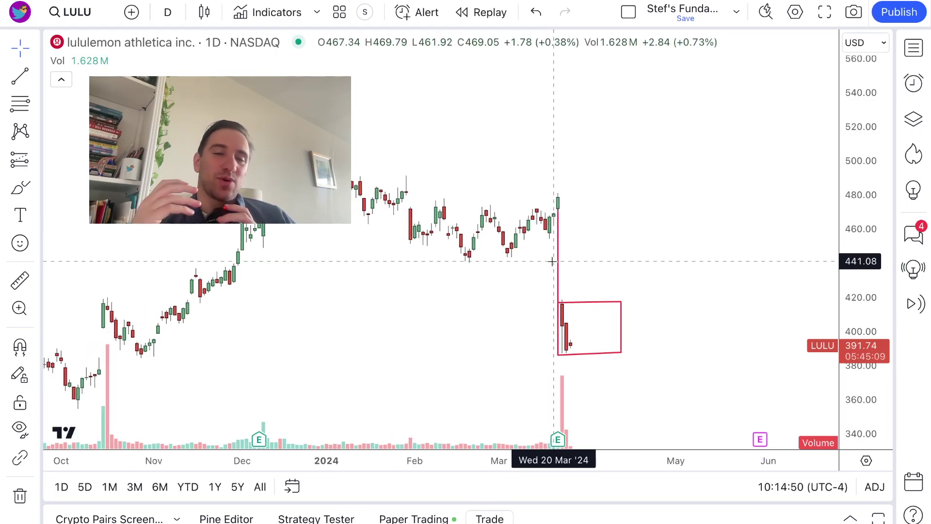